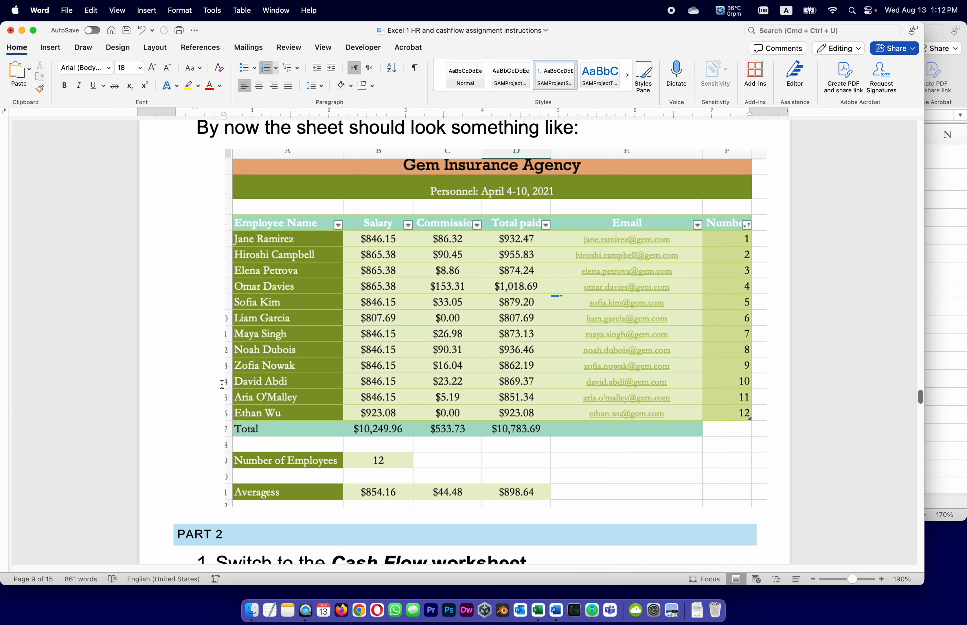
Look through the Word assignment instructions from the end of Part 1 to the first Part 2 tasks
{"action": "scroll", "coordinate": [221, 384], "scroll_direction": "up", "scroll_amount": 15}
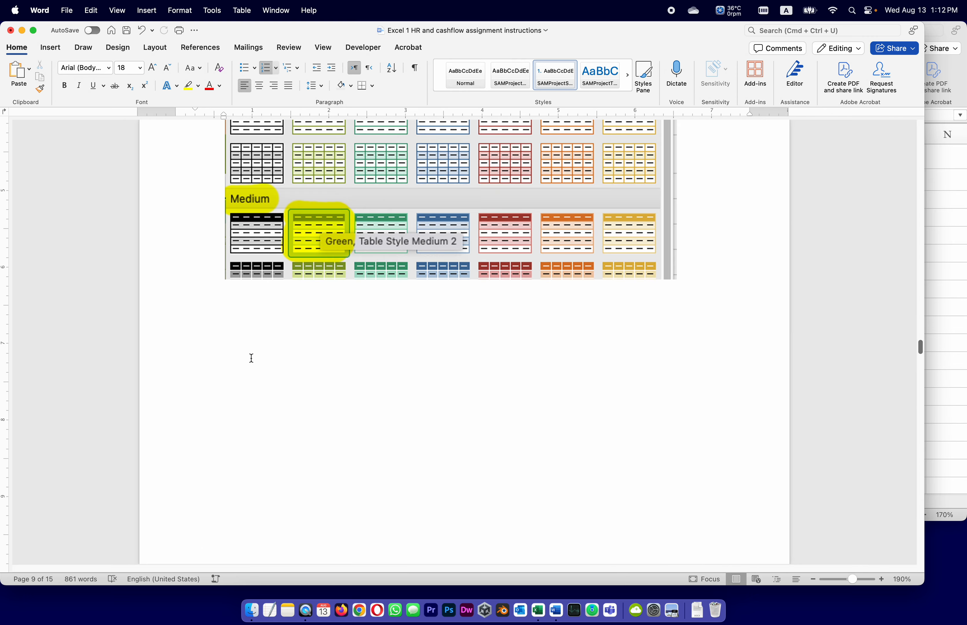
{"action": "scroll", "coordinate": [251, 358], "scroll_direction": "down", "scroll_amount": 10}
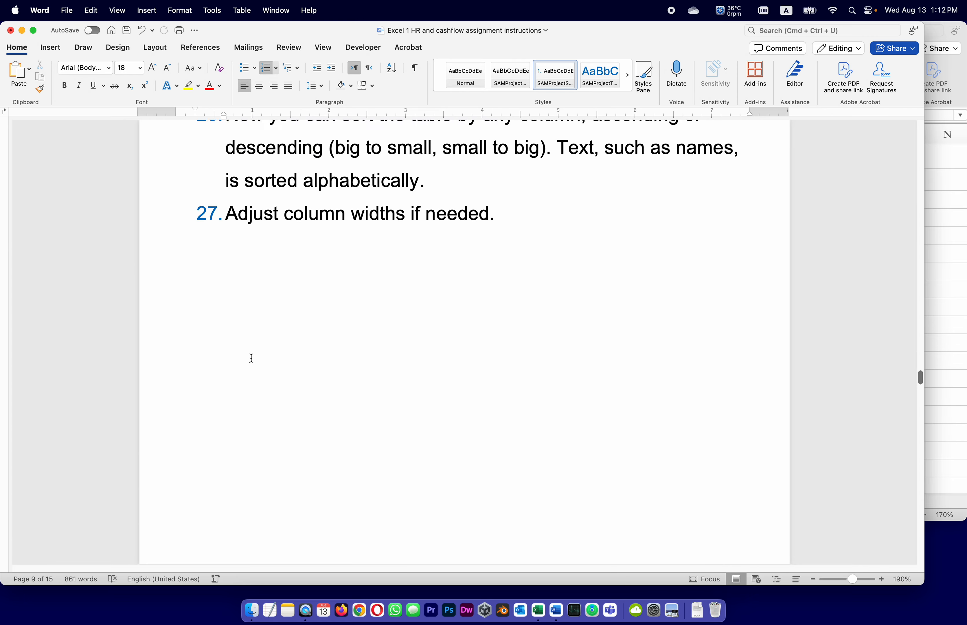
{"action": "scroll", "coordinate": [251, 358], "scroll_direction": "down", "scroll_amount": 10}
{"action": "scroll", "coordinate": [252, 358], "scroll_direction": "up", "scroll_amount": 10}
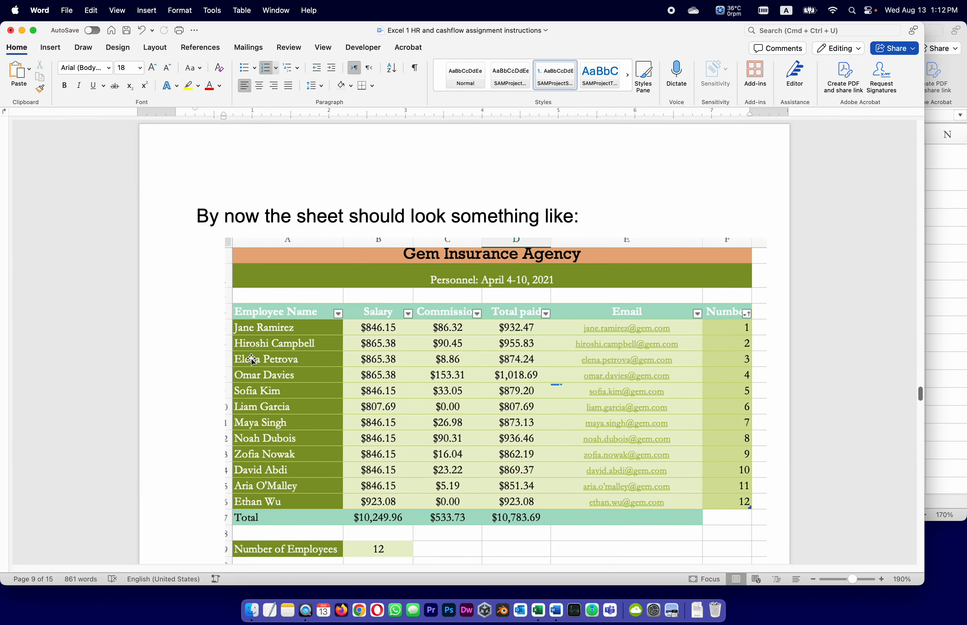
{"action": "scroll", "coordinate": [252, 358], "scroll_direction": "down", "scroll_amount": 15}
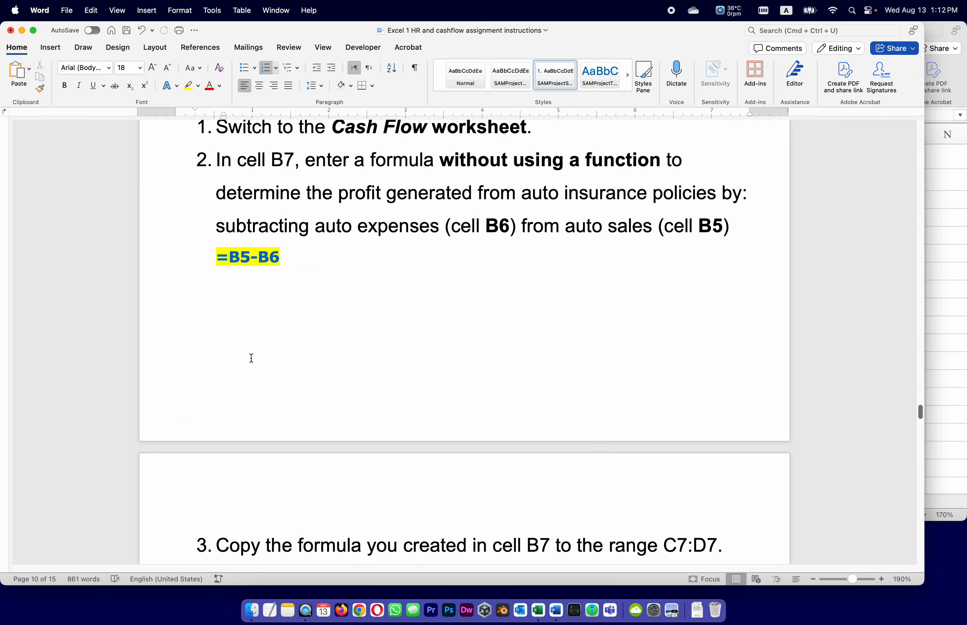
{"action": "scroll", "coordinate": [252, 358], "scroll_direction": "up", "scroll_amount": 1}
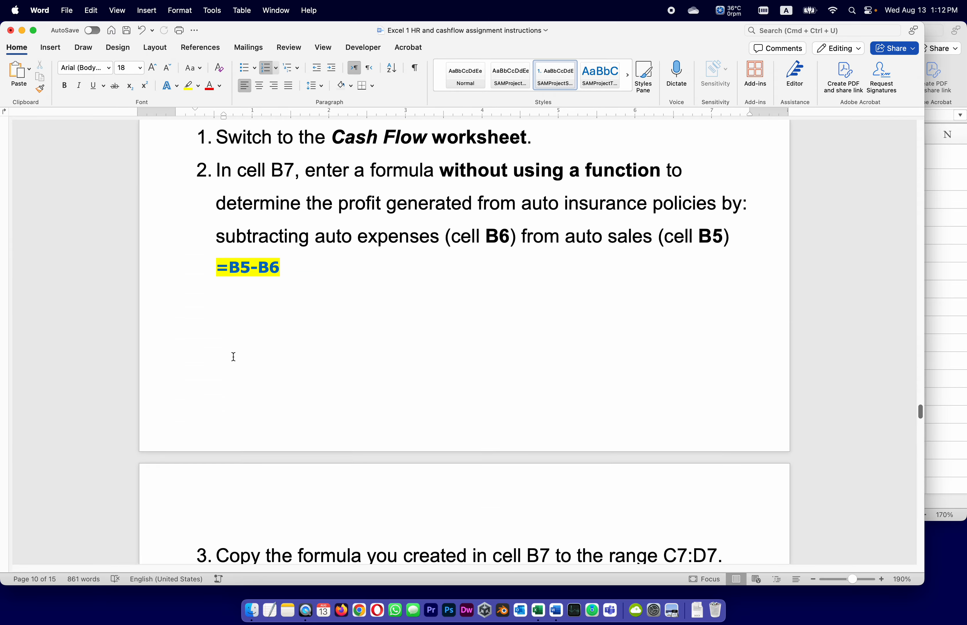
{"action": "scroll", "coordinate": [233, 357], "scroll_direction": "up", "scroll_amount": 4}
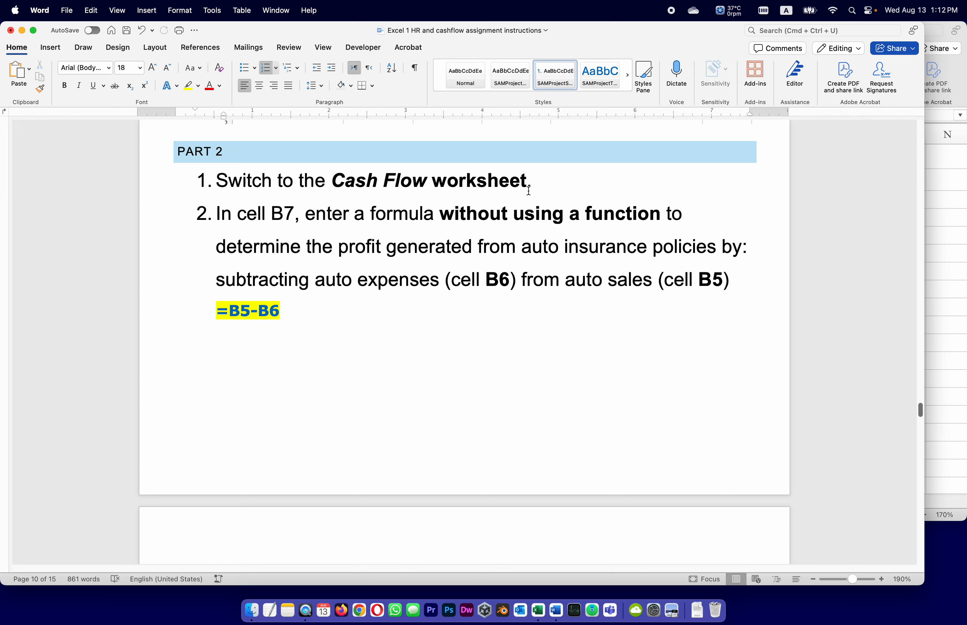
Switch to the Excel workbook and open the Cash Flow worksheet
{"action": "left_click", "coordinate": [934, 251]}
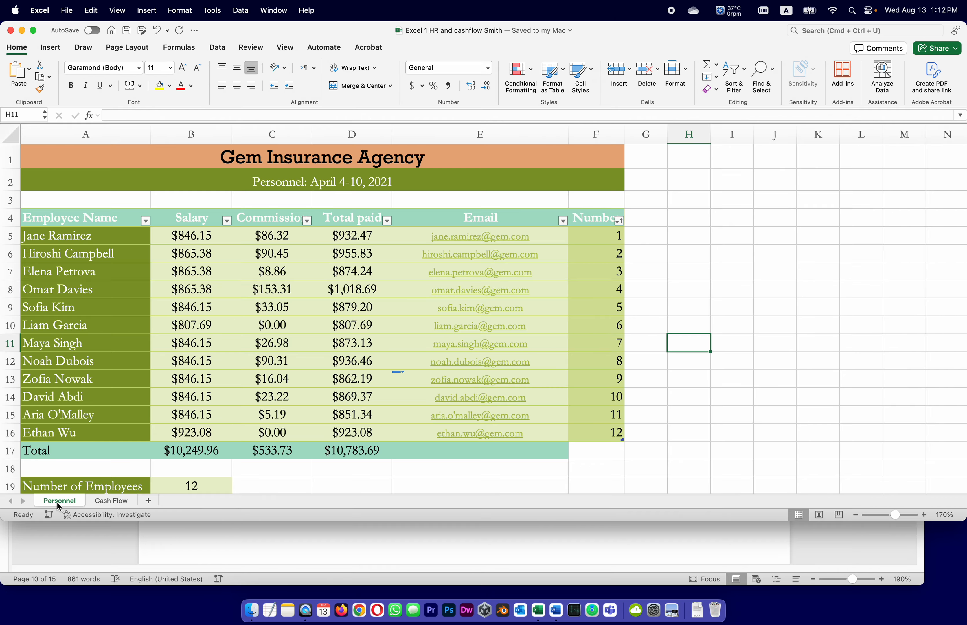
{"action": "left_click", "coordinate": [102, 503]}
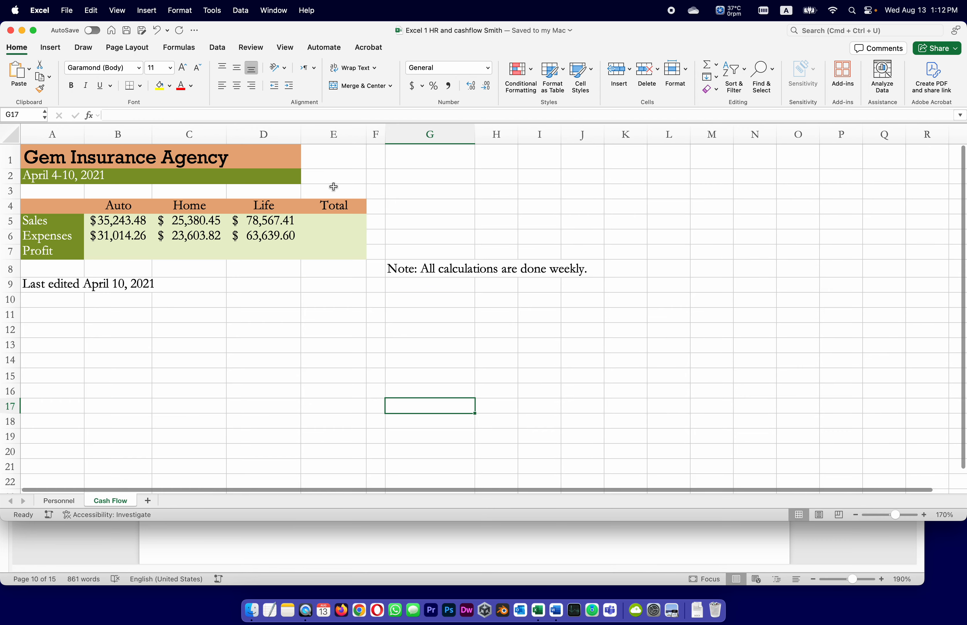
{"action": "left_click", "coordinate": [157, 337]}
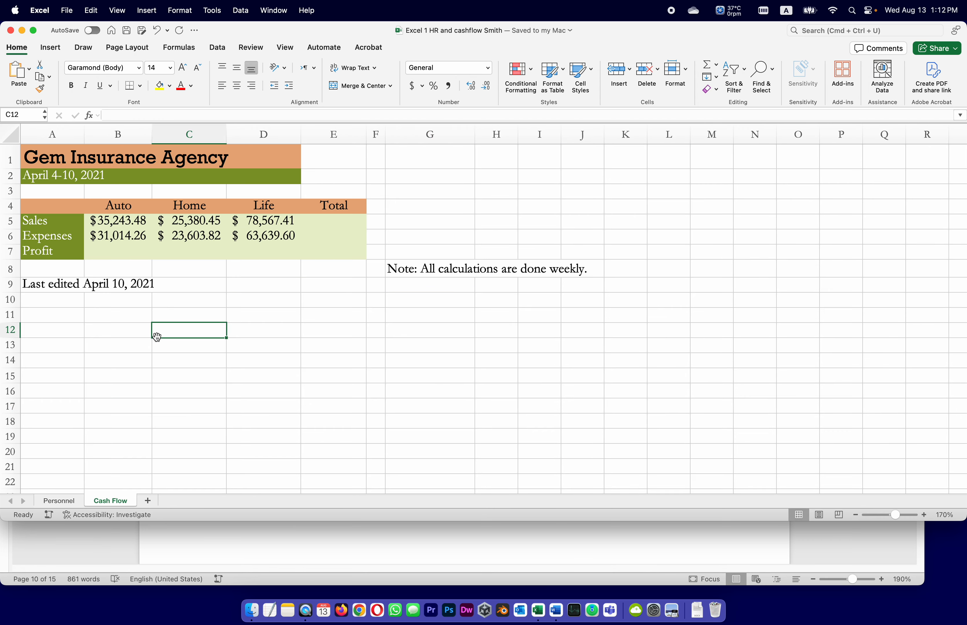
Following task 2 in the Word instructions, enter =B5-B6 in cell B7 of the Excel workbook and save it
{"action": "left_click", "coordinate": [454, 548]}
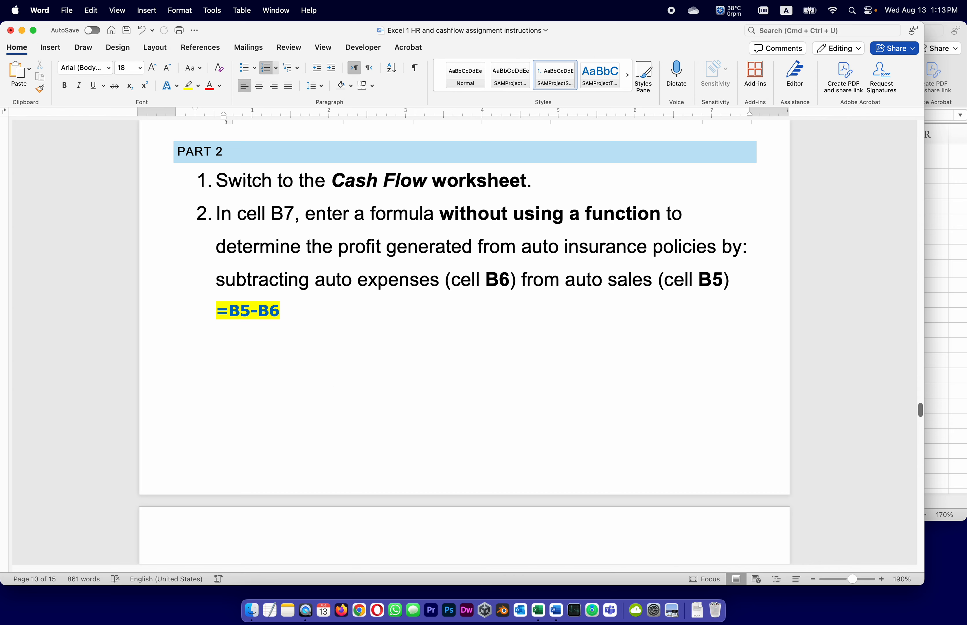
{"action": "left_click", "coordinate": [954, 249]}
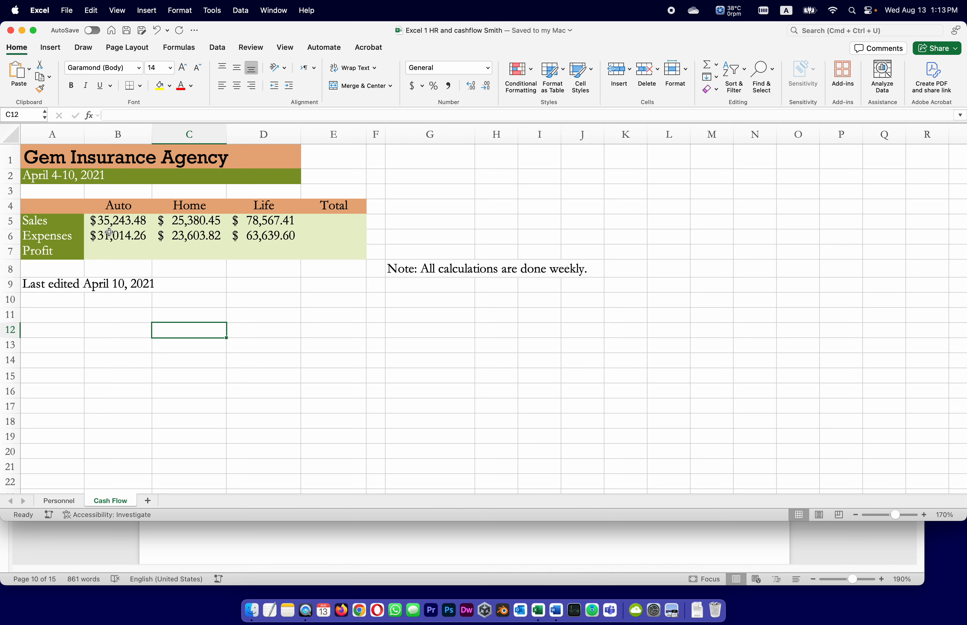
{"action": "left_click", "coordinate": [116, 254]}
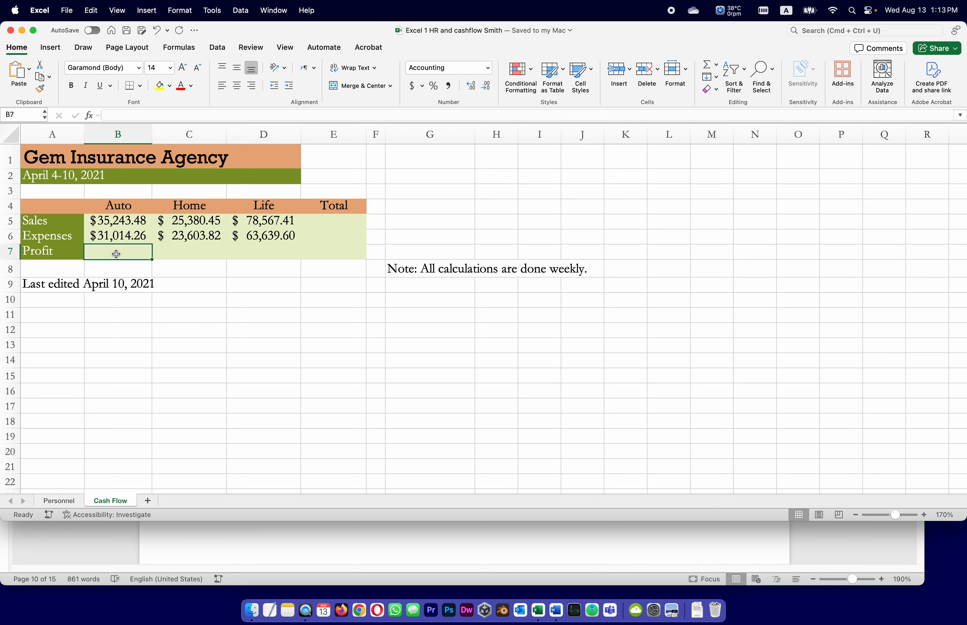
{"action": "left_click", "coordinate": [115, 115]}
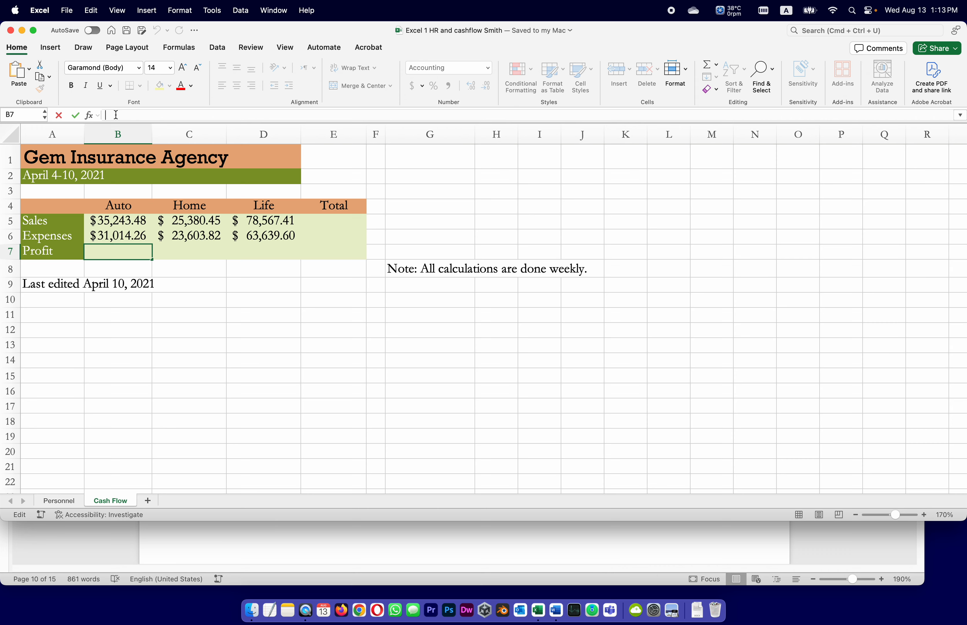
{"action": "type", "text": "=B"}
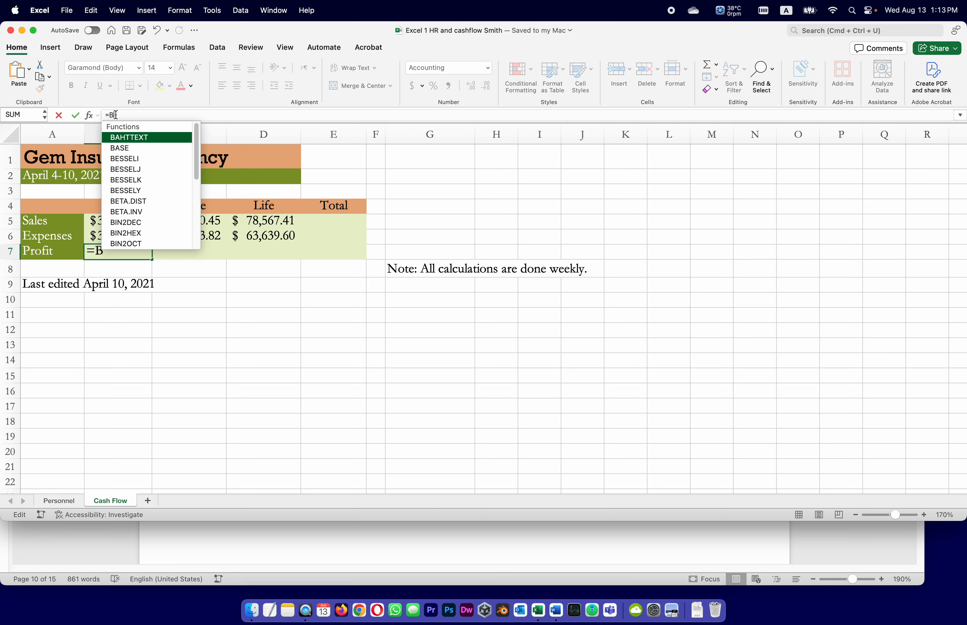
{"action": "type", "text": "5-B6"}
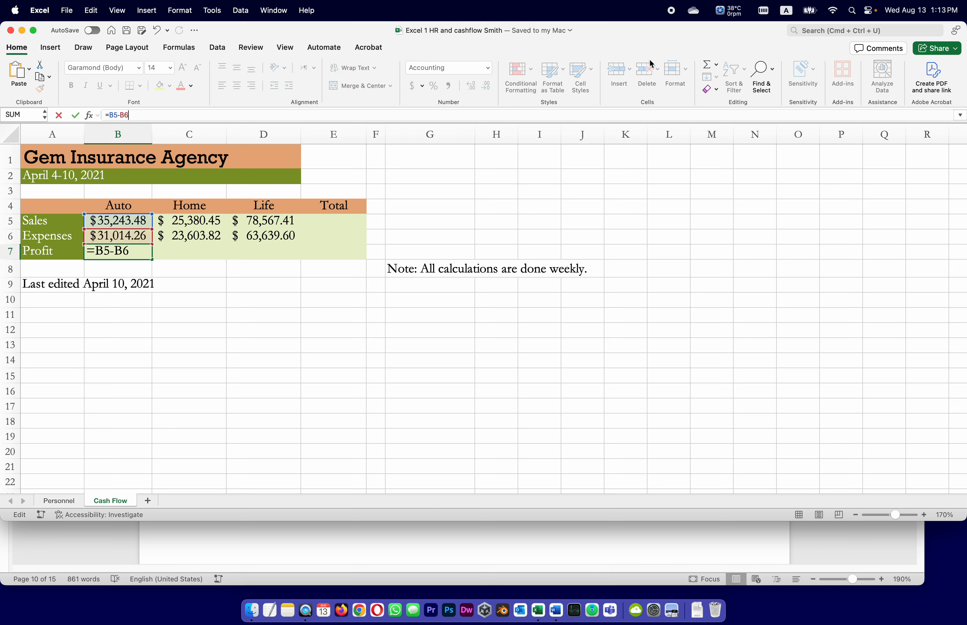
{"action": "key", "text": "Return"}
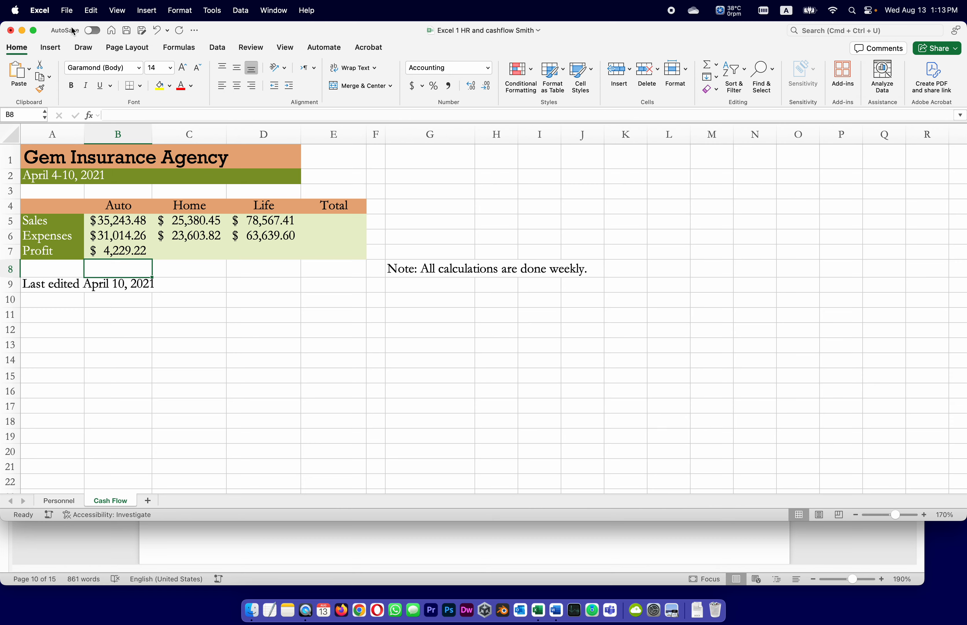
{"action": "left_click", "coordinate": [127, 30]}
Following task 3 in the Word instructions, copy the profit formula from B7 to C7:D7 in the Excel workbook
{"action": "left_click", "coordinate": [677, 546]}
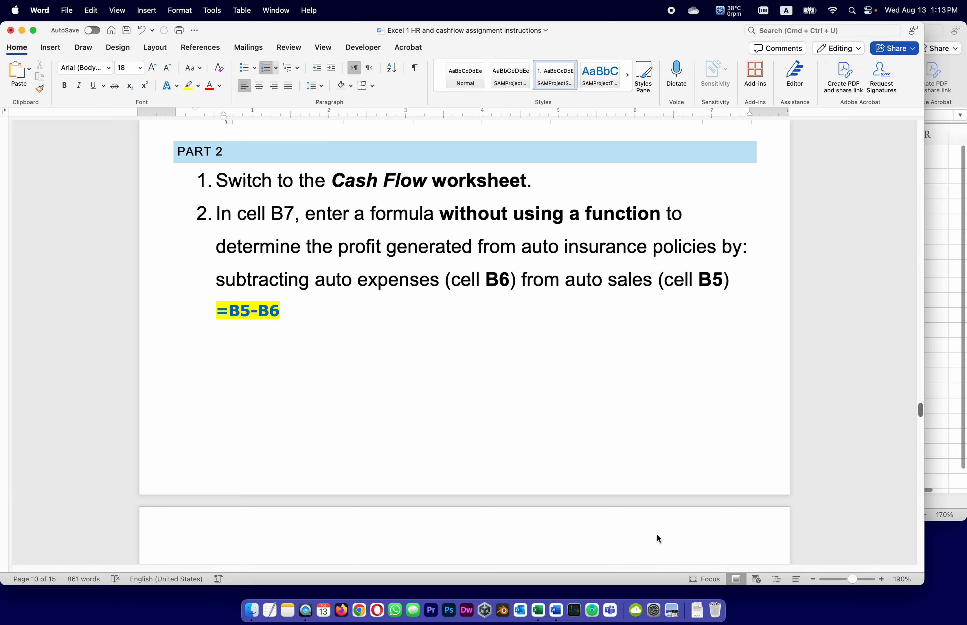
{"action": "scroll", "coordinate": [490, 415], "scroll_direction": "down", "scroll_amount": 10}
{"action": "scroll", "coordinate": [489, 416], "scroll_direction": "down", "scroll_amount": 2}
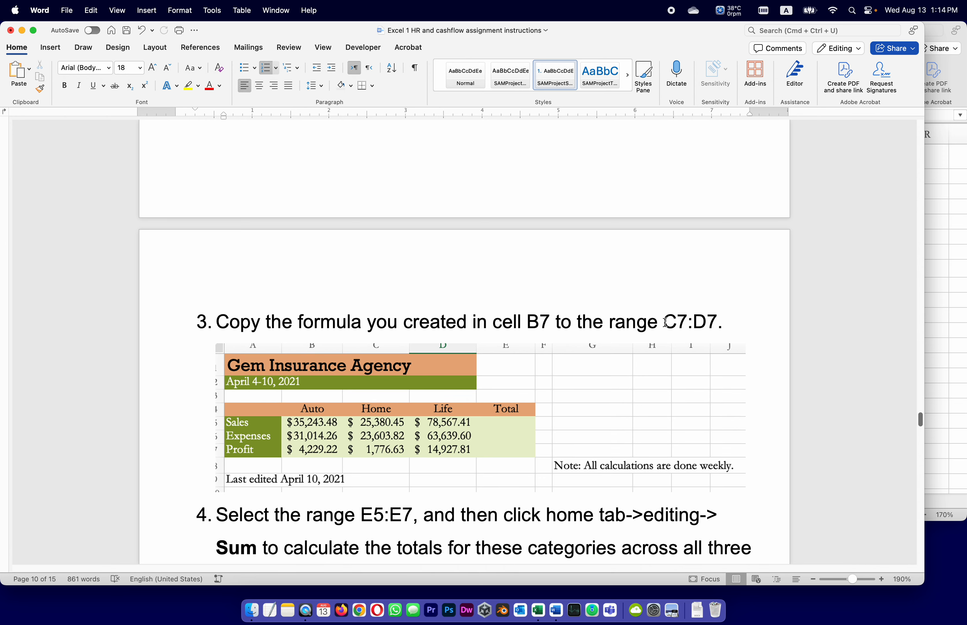
{"action": "left_click", "coordinate": [929, 283]}
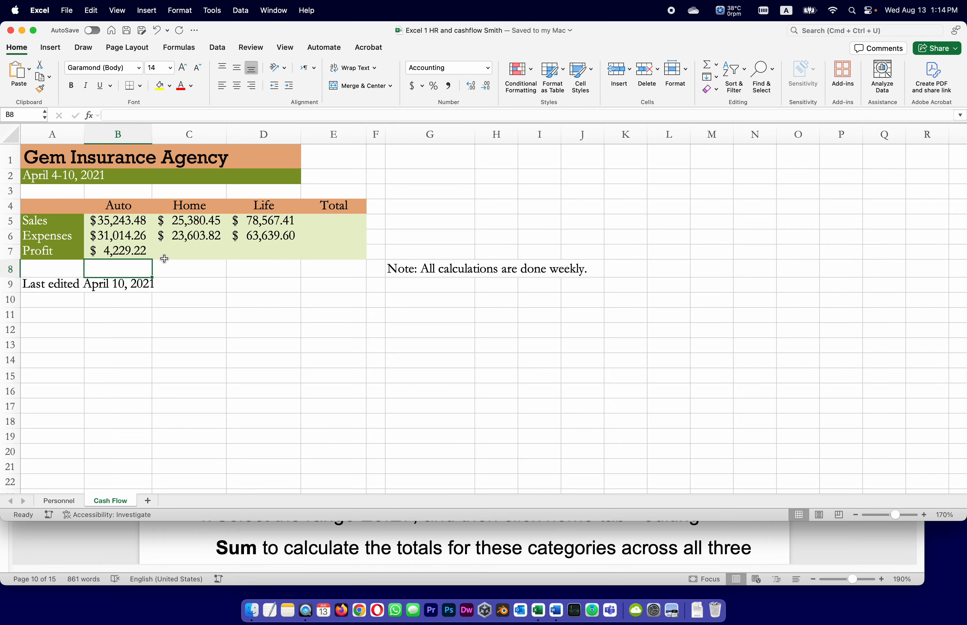
{"action": "left_click", "coordinate": [120, 255]}
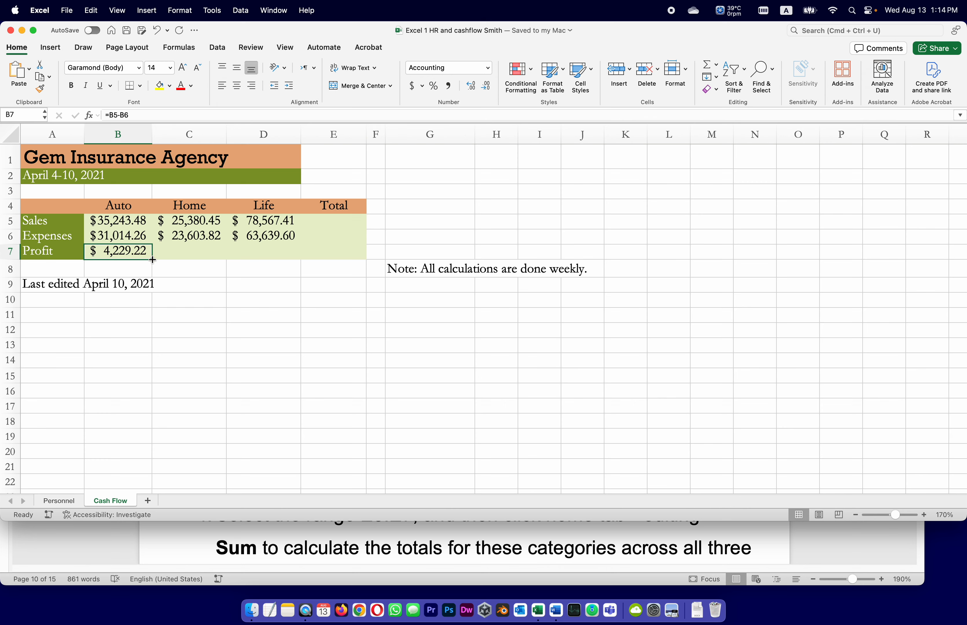
{"action": "left_click_drag", "start_coordinate": [152, 260], "coordinate": [277, 256]}
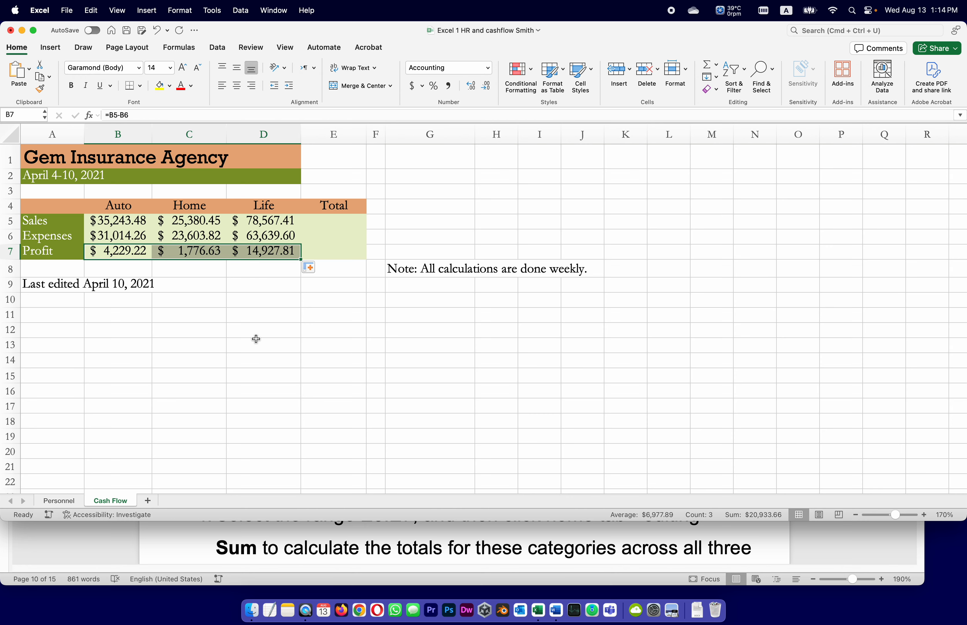
Check the profit formulas in B7, C7 and D7 and save the workbook
{"action": "left_click", "coordinate": [122, 251]}
{"action": "left_click", "coordinate": [201, 250]}
{"action": "left_click", "coordinate": [272, 251]}
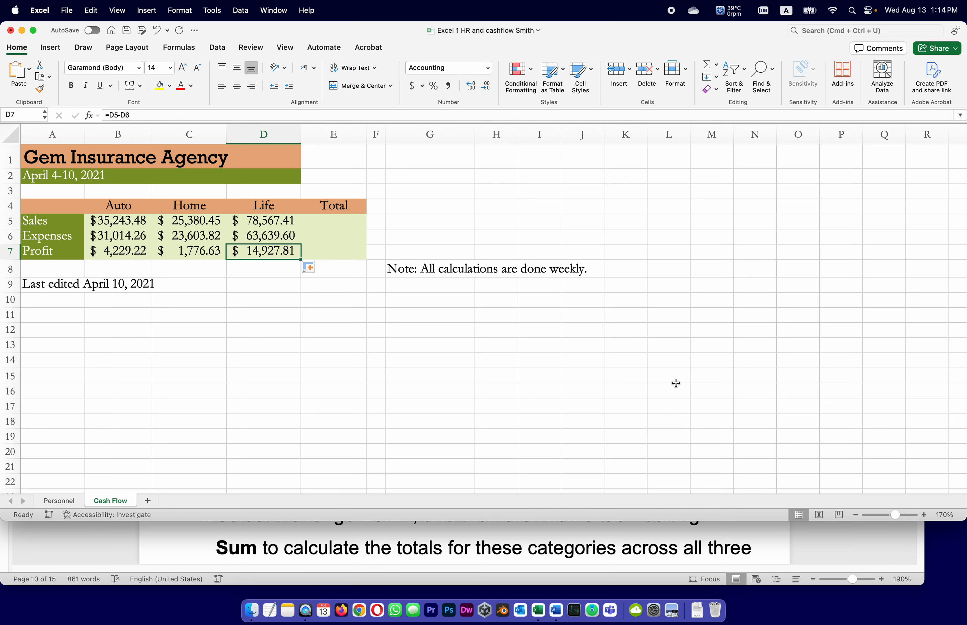
{"action": "left_click", "coordinate": [127, 30]}
Following task 4 in the Word instructions, calculate the totals in E5:E7 with Sum in Excel and save the workbook
{"action": "left_click", "coordinate": [845, 547]}
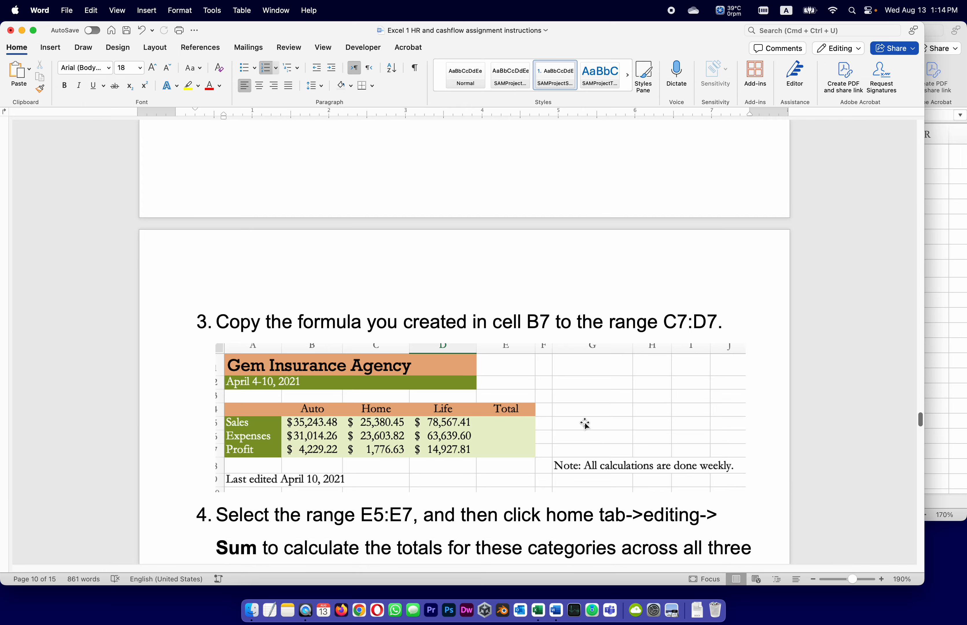
{"action": "scroll", "coordinate": [585, 425], "scroll_direction": "down", "scroll_amount": 5}
{"action": "scroll", "coordinate": [584, 422], "scroll_direction": "down", "scroll_amount": 3}
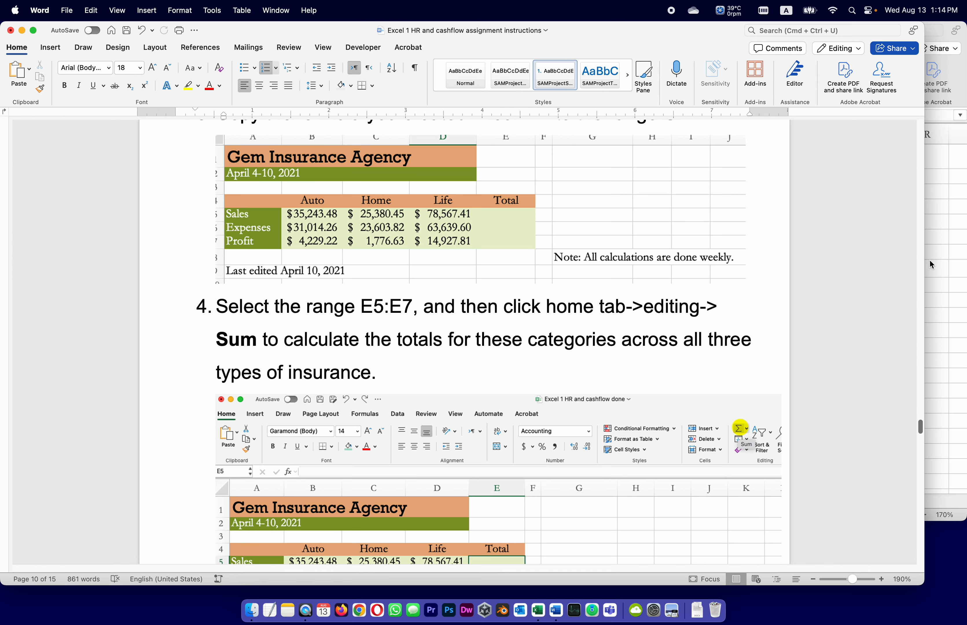
{"action": "scroll", "coordinate": [868, 297], "scroll_direction": "down", "scroll_amount": 3}
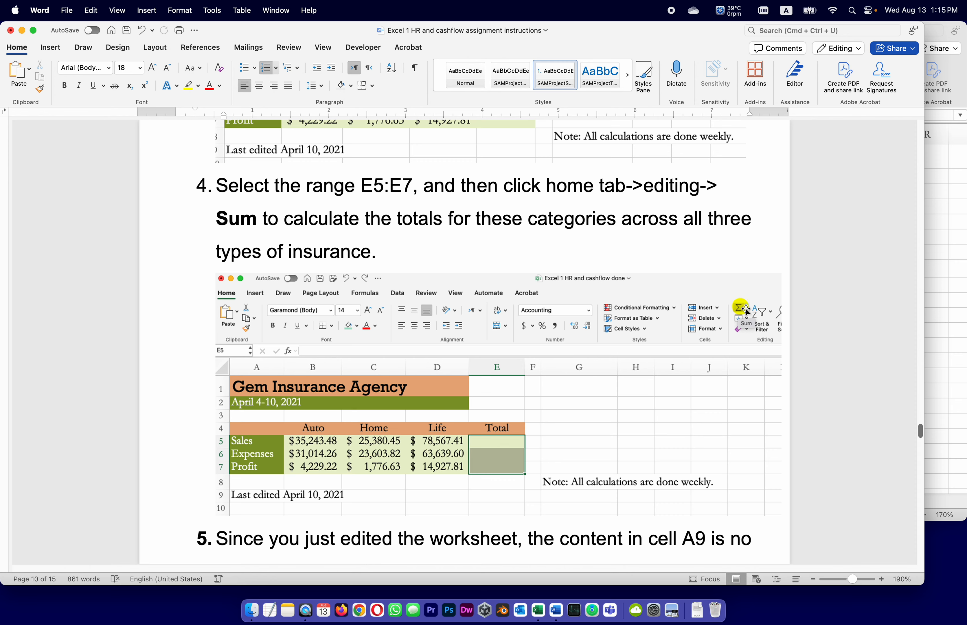
{"action": "left_click", "coordinate": [931, 208]}
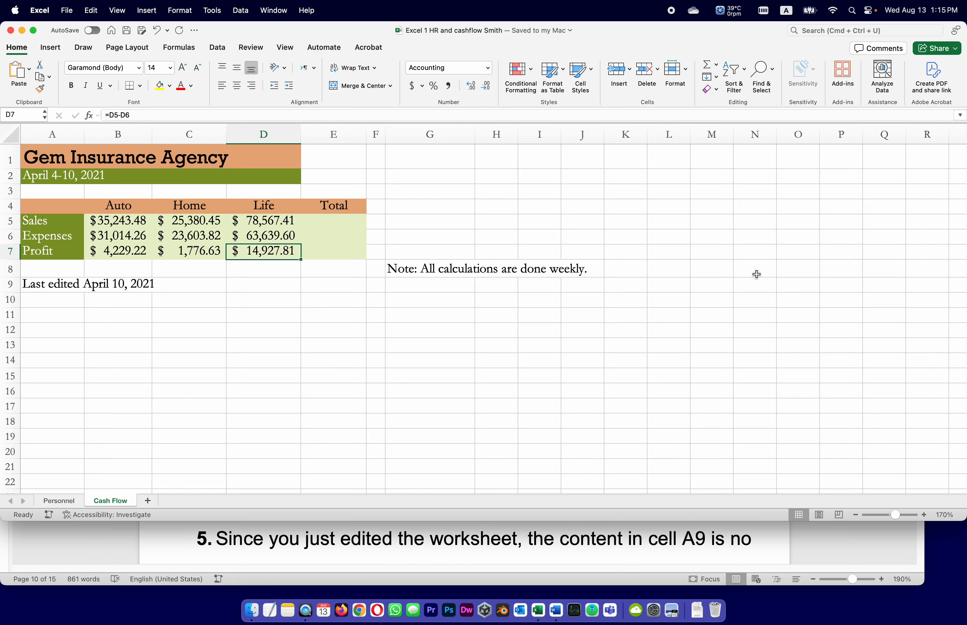
{"action": "left_click", "coordinate": [325, 226]}
{"action": "left_click_drag", "start_coordinate": [326, 226], "coordinate": [324, 249]}
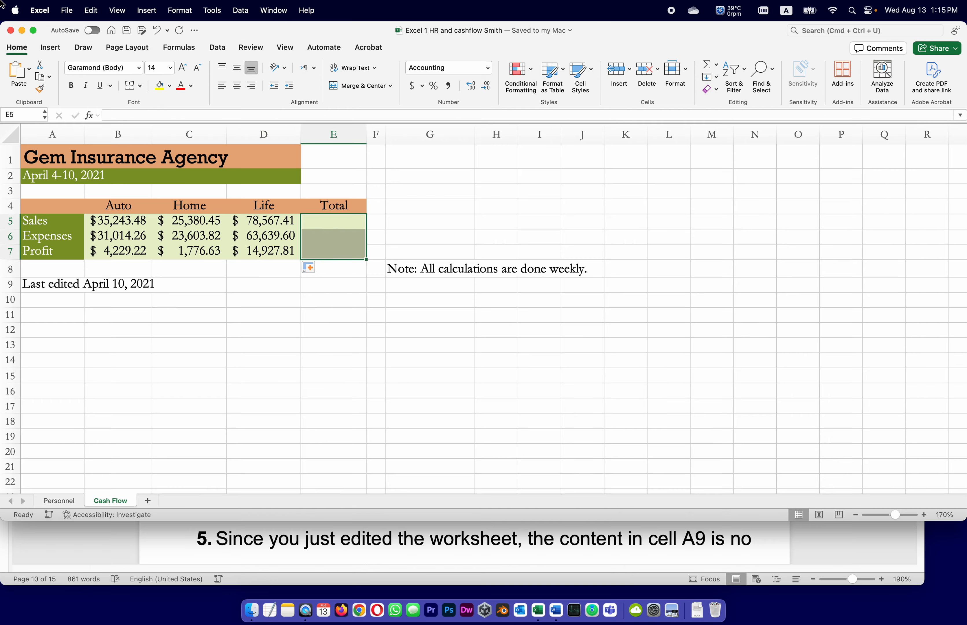
{"action": "left_click", "coordinate": [707, 66]}
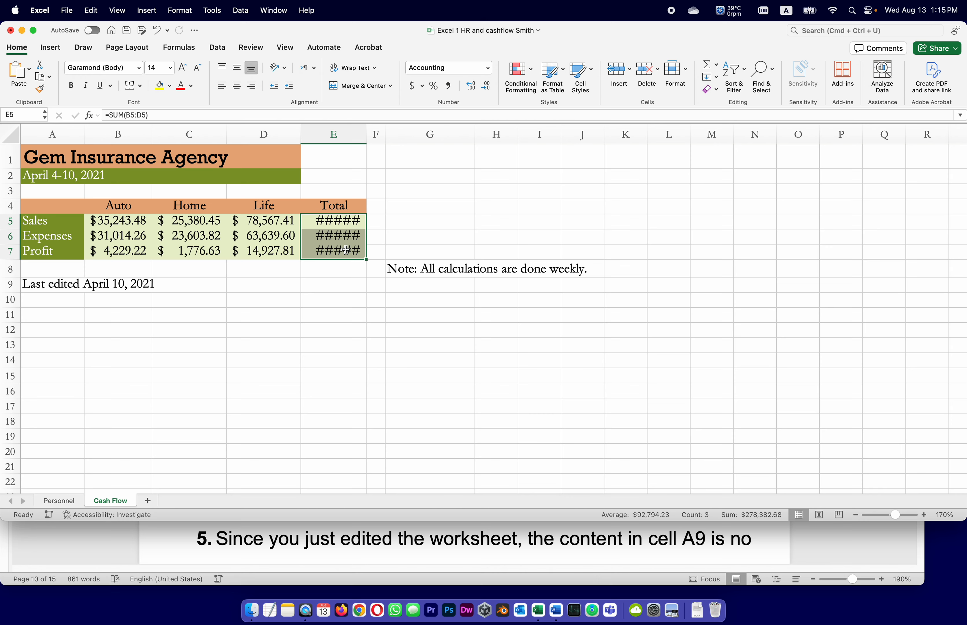
{"action": "left_click", "coordinate": [127, 31]}
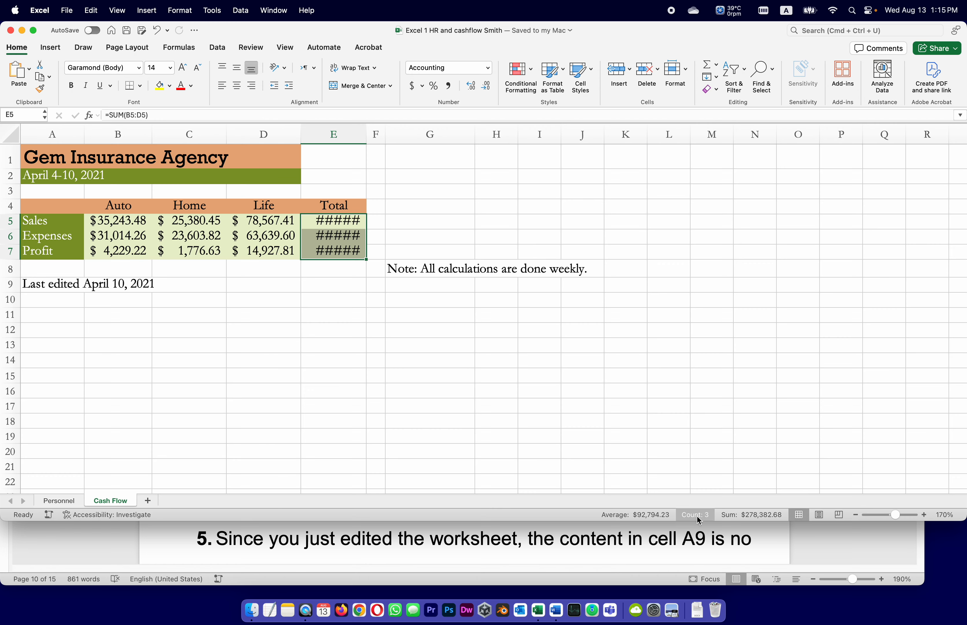
After checking tasks 4 and 5 in Word, widen column E in the Excel workbook to fit the totals and save it
{"action": "left_click", "coordinate": [819, 542]}
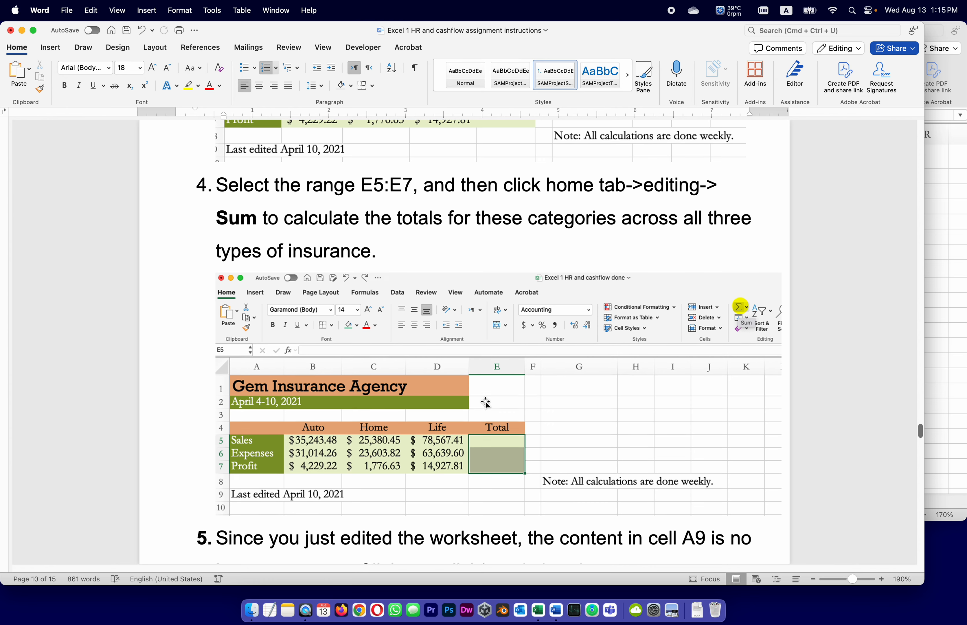
{"action": "scroll", "coordinate": [487, 402], "scroll_direction": "down", "scroll_amount": 2}
{"action": "scroll", "coordinate": [486, 403], "scroll_direction": "down", "scroll_amount": 1}
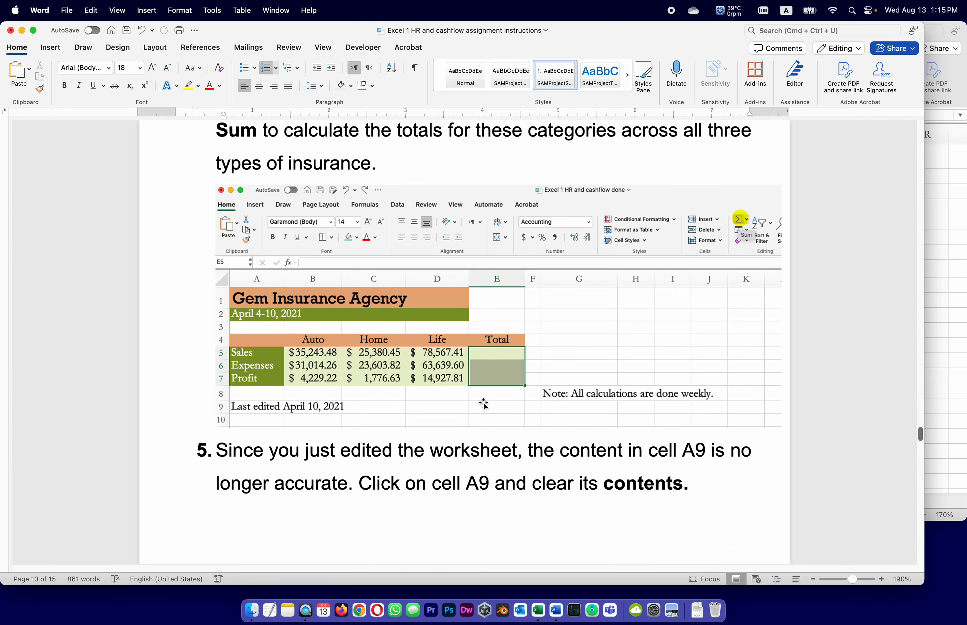
{"action": "scroll", "coordinate": [484, 404], "scroll_direction": "up", "scroll_amount": 1}
{"action": "scroll", "coordinate": [484, 404], "scroll_direction": "up", "scroll_amount": 1}
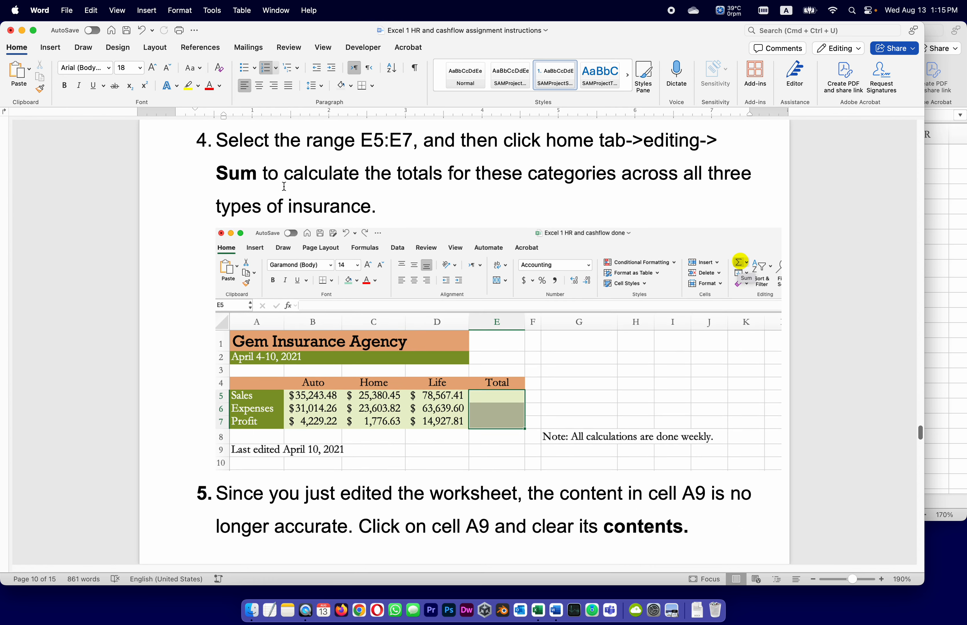
{"action": "left_click", "coordinate": [937, 223]}
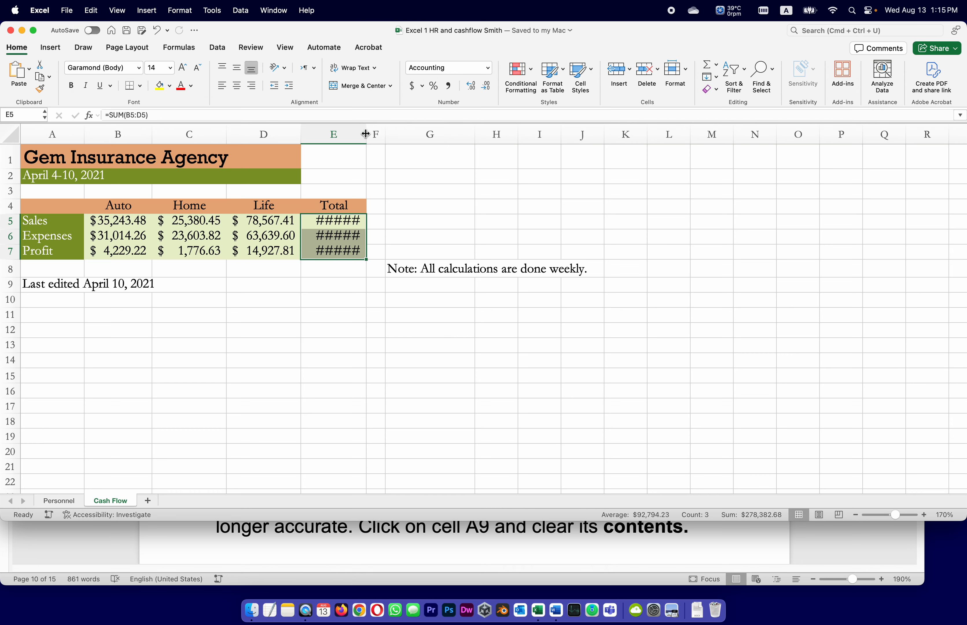
{"action": "left_click_drag", "start_coordinate": [367, 134], "coordinate": [381, 134]}
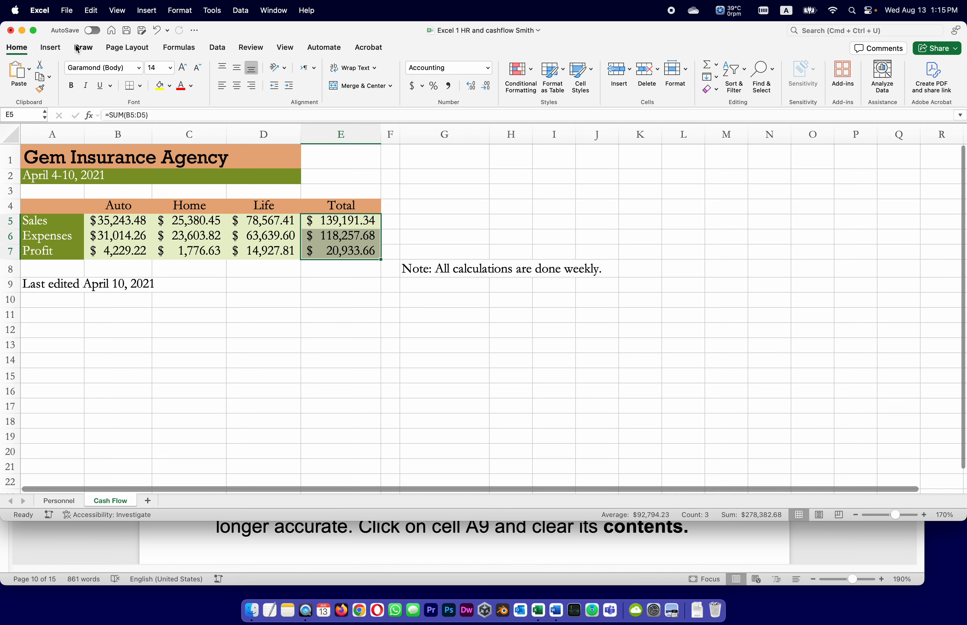
{"action": "left_click", "coordinate": [126, 31]}
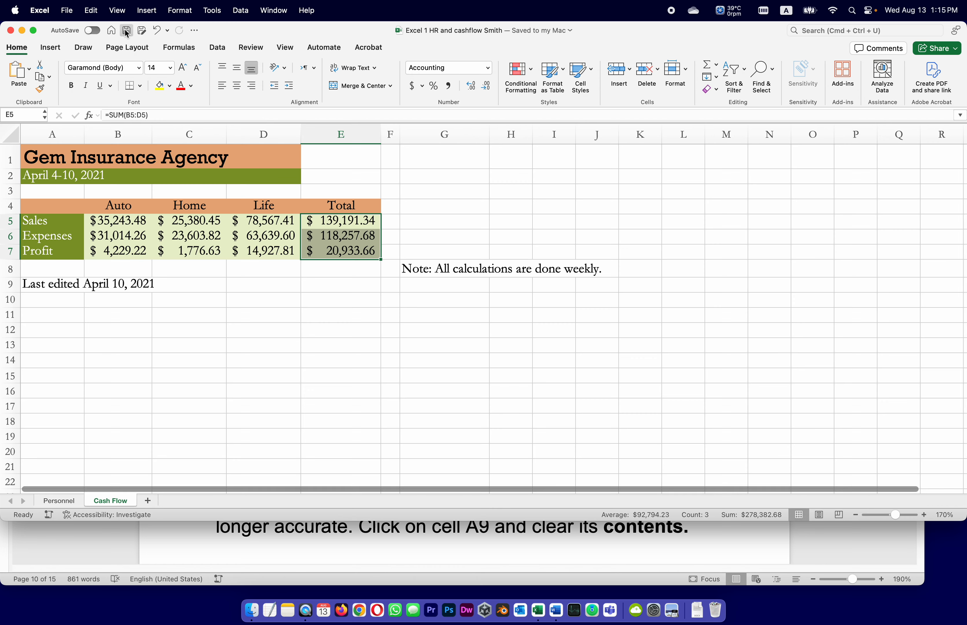
Following task 5 in the Word instructions, clear the contents of cell A9 in the Excel workbook and save it
{"action": "left_click", "coordinate": [749, 545]}
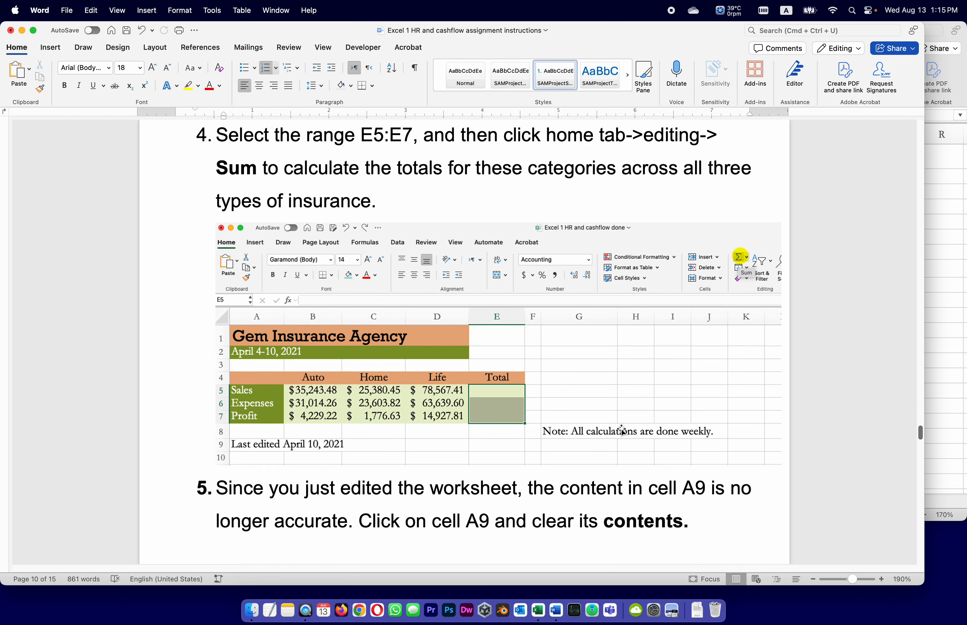
{"action": "scroll", "coordinate": [621, 430], "scroll_direction": "down", "scroll_amount": 2}
{"action": "scroll", "coordinate": [621, 430], "scroll_direction": "down", "scroll_amount": 5}
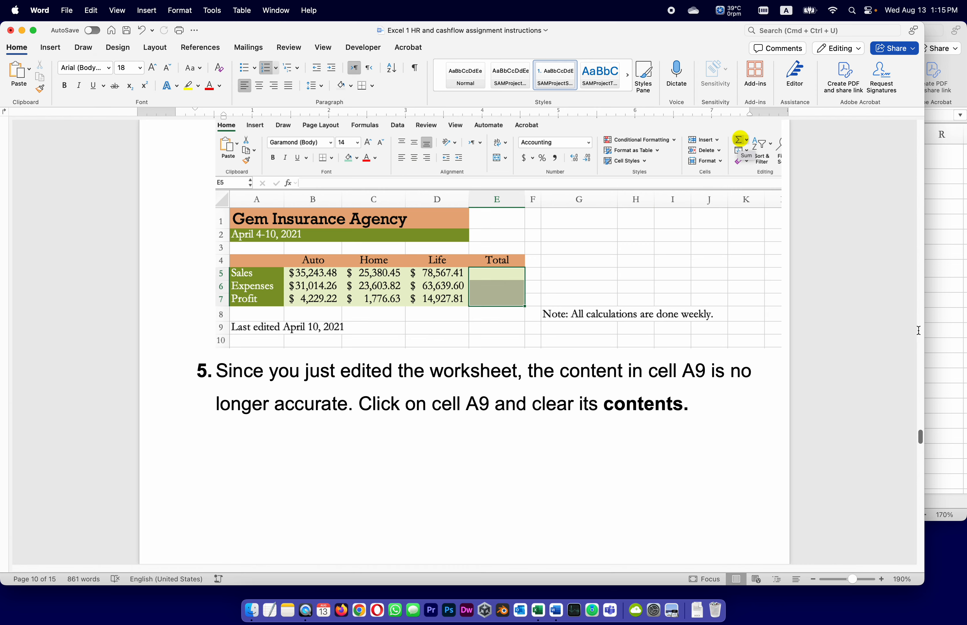
{"action": "left_click", "coordinate": [944, 332]}
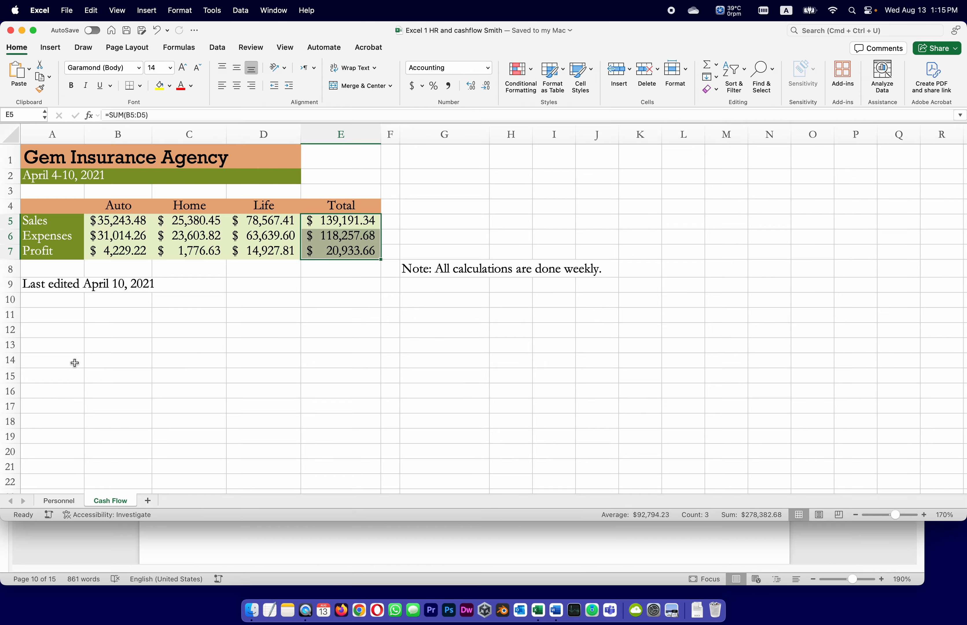
{"action": "left_click", "coordinate": [118, 286]}
{"action": "left_click", "coordinate": [71, 286]}
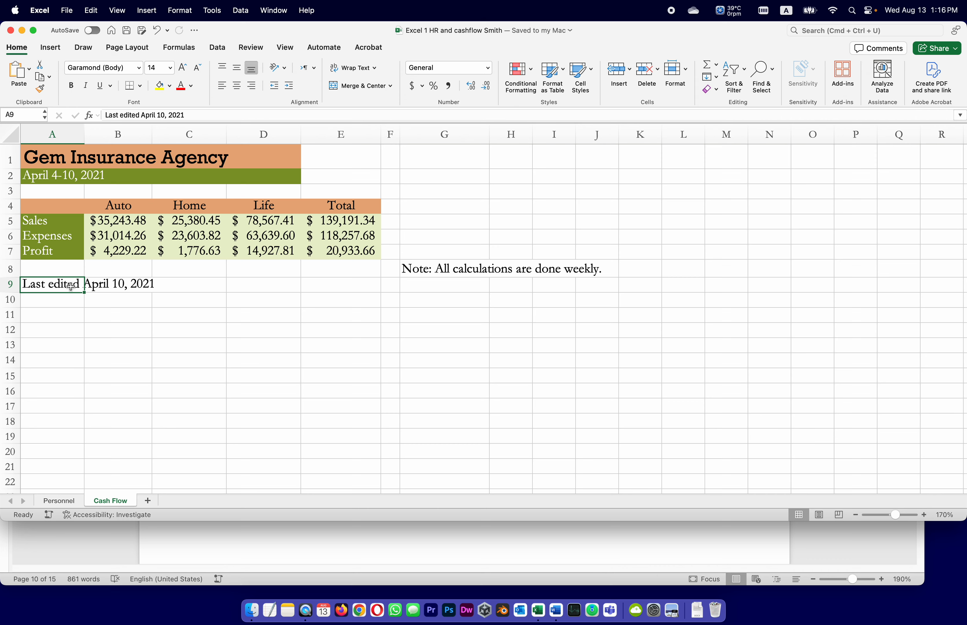
{"action": "left_click", "coordinate": [119, 288]}
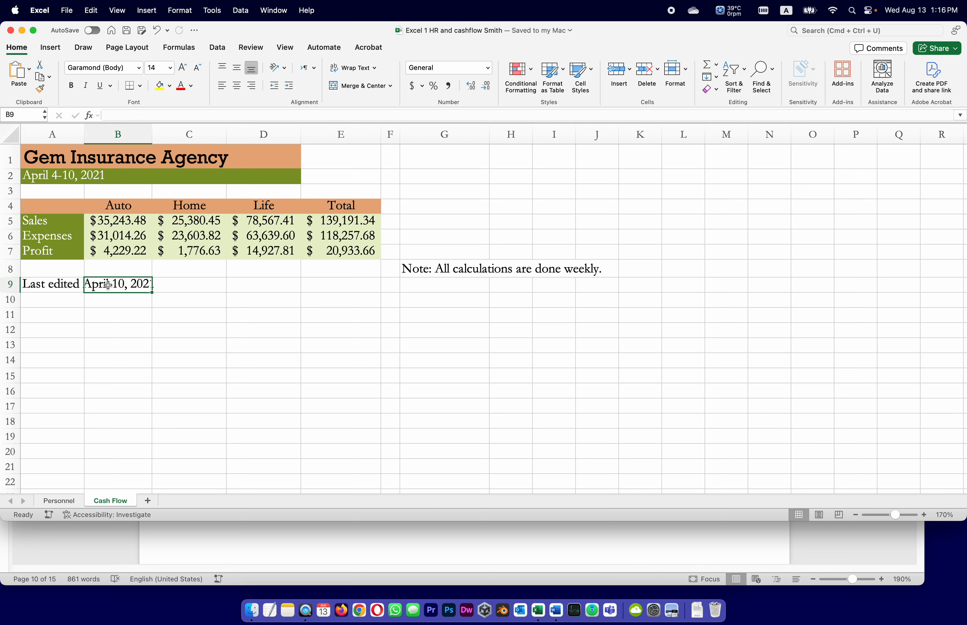
{"action": "left_click", "coordinate": [59, 286]}
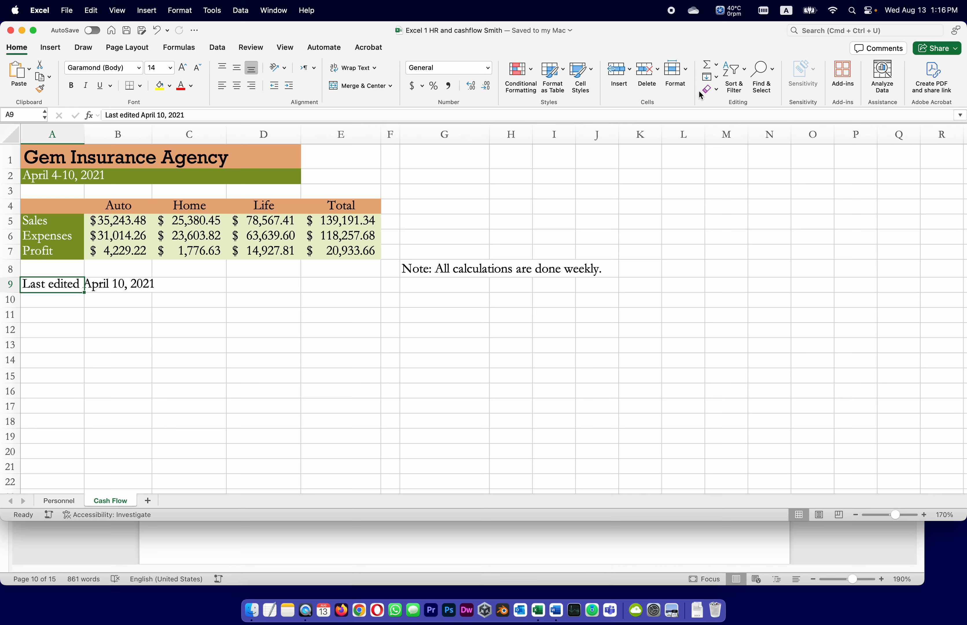
{"action": "left_click", "coordinate": [717, 90]}
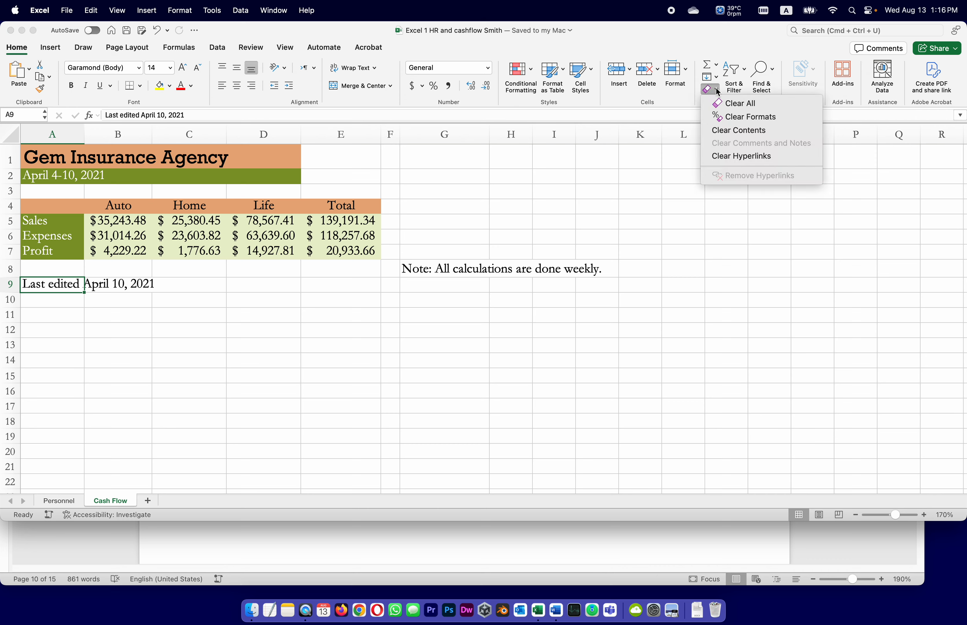
{"action": "key", "text": "Escape"}
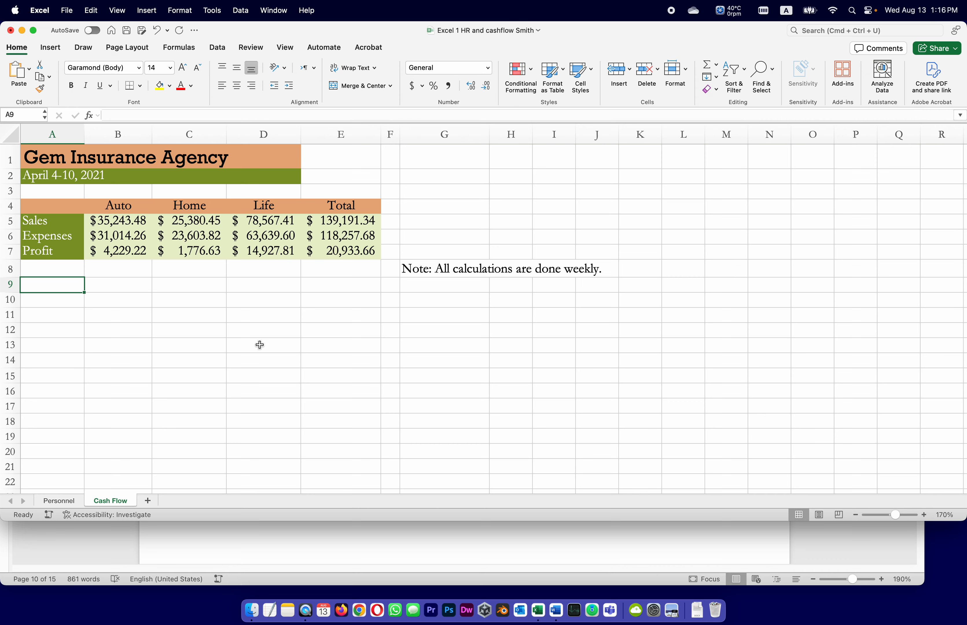
{"action": "left_click", "coordinate": [200, 362]}
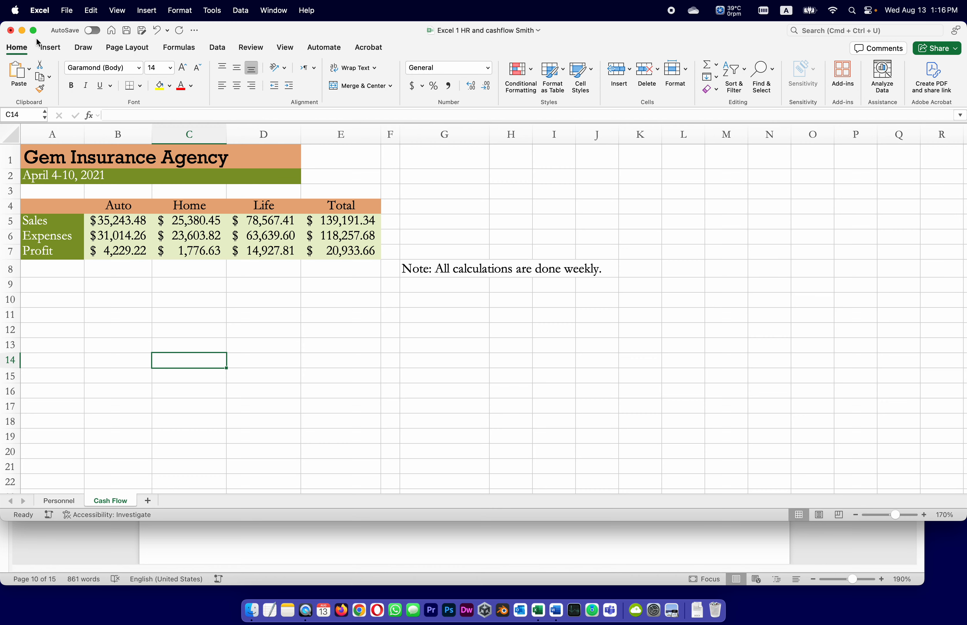
{"action": "left_click", "coordinate": [127, 35]}
Following task 6 in the Word instructions, apply Wrap Text to the note in G8 of the Excel workbook and save it
{"action": "left_click", "coordinate": [357, 535]}
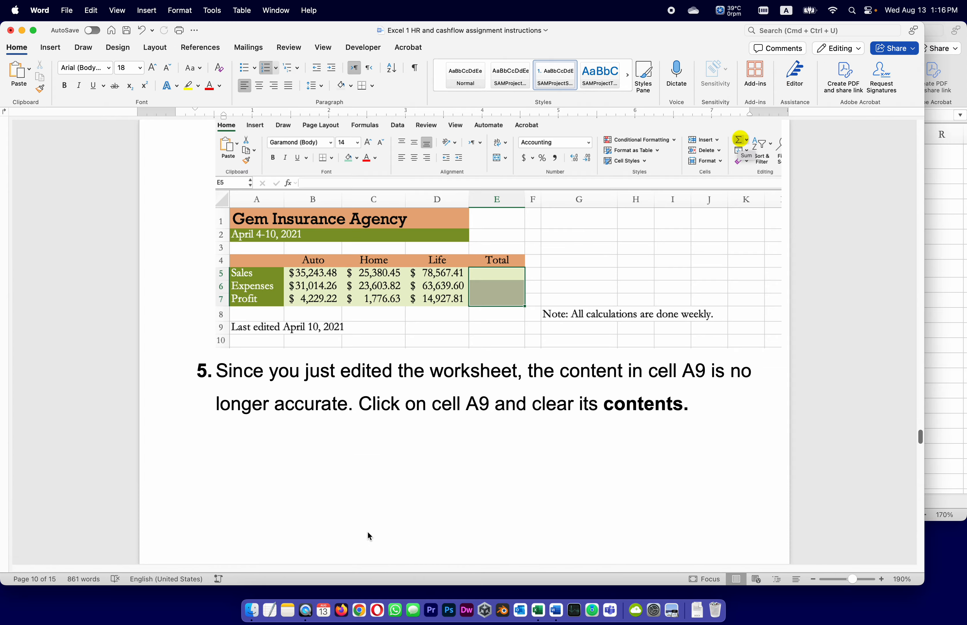
{"action": "scroll", "coordinate": [381, 519], "scroll_direction": "down", "scroll_amount": 10}
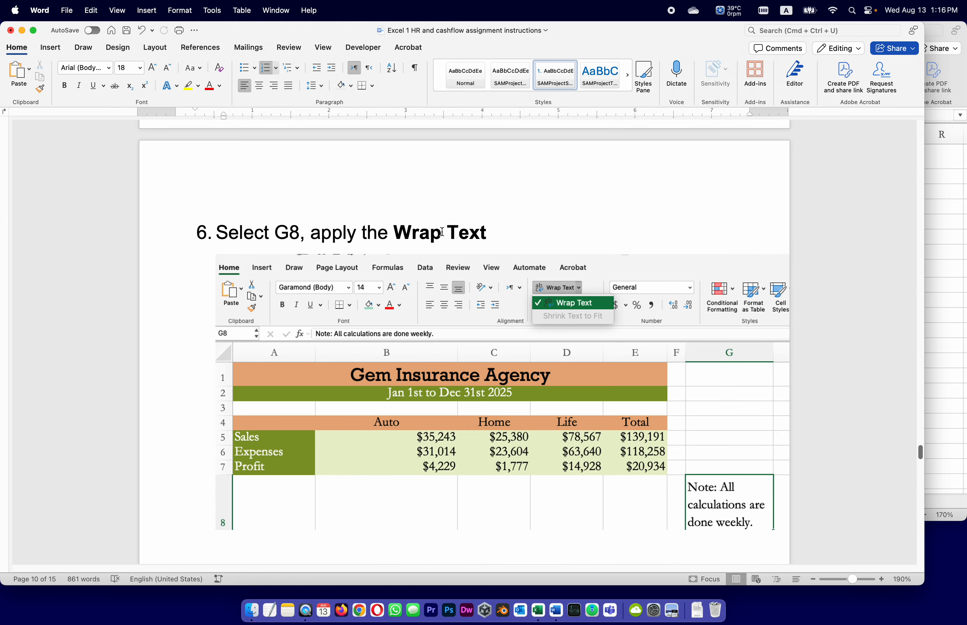
{"action": "left_click", "coordinate": [943, 291]}
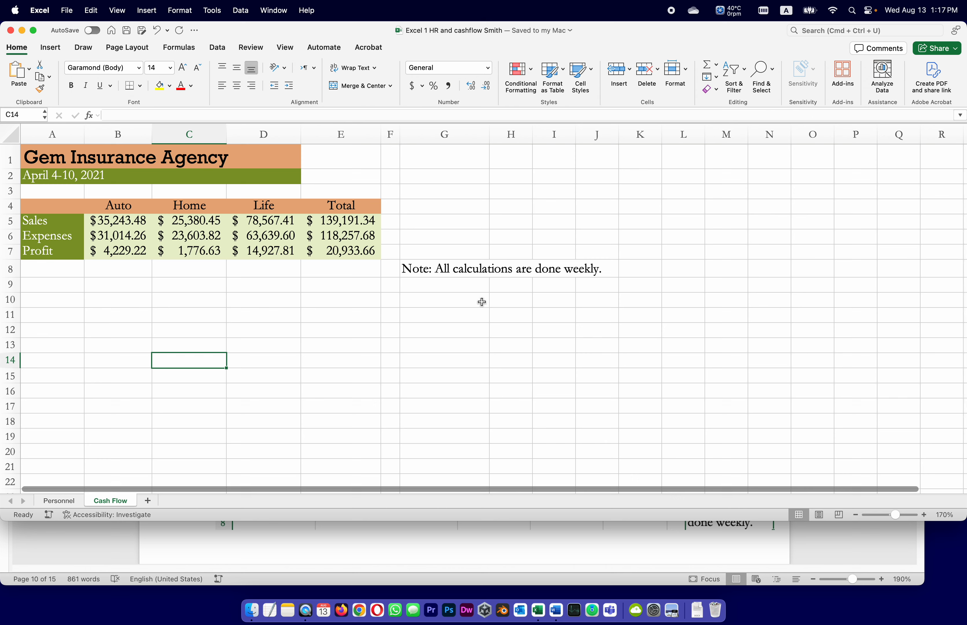
{"action": "left_click", "coordinate": [462, 269]}
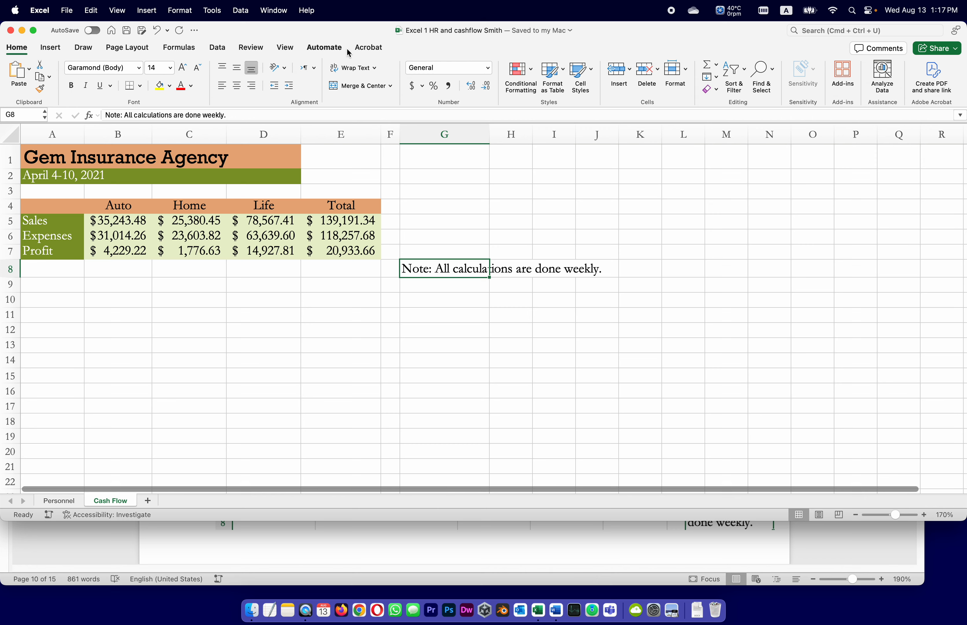
{"action": "left_click", "coordinate": [374, 68]}
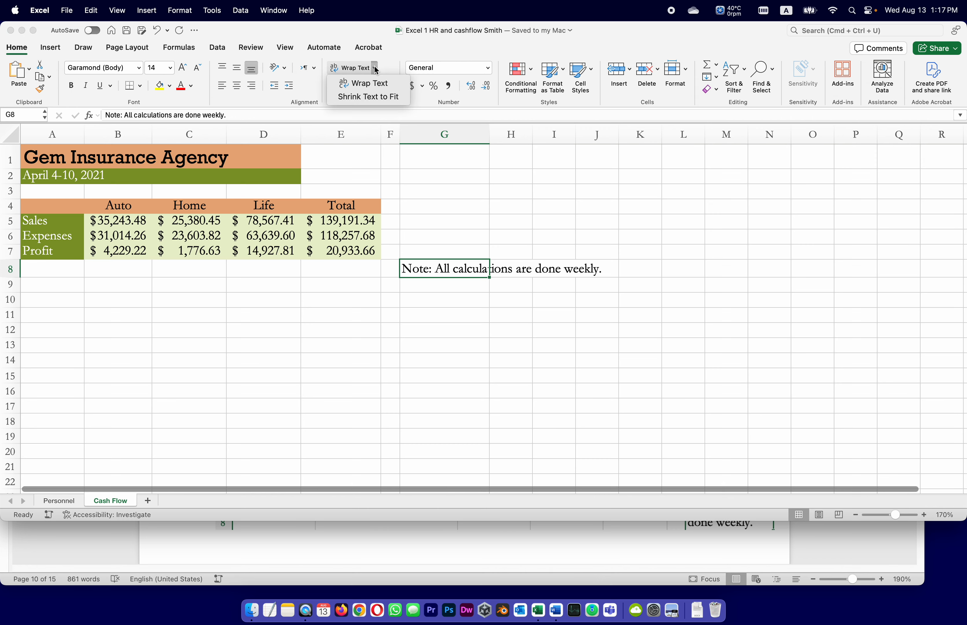
{"action": "left_click", "coordinate": [380, 84]}
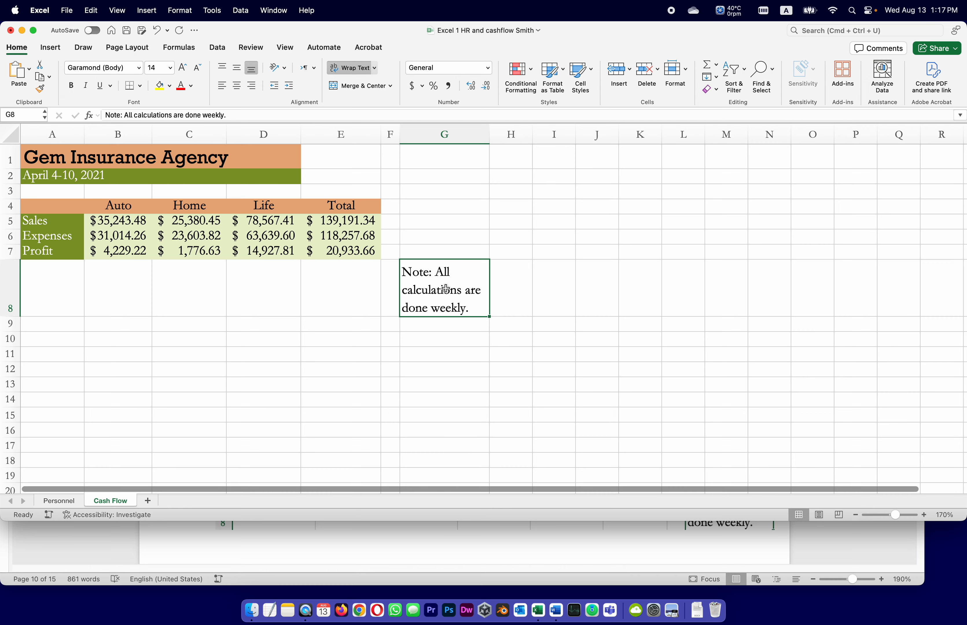
{"action": "left_click", "coordinate": [126, 30]}
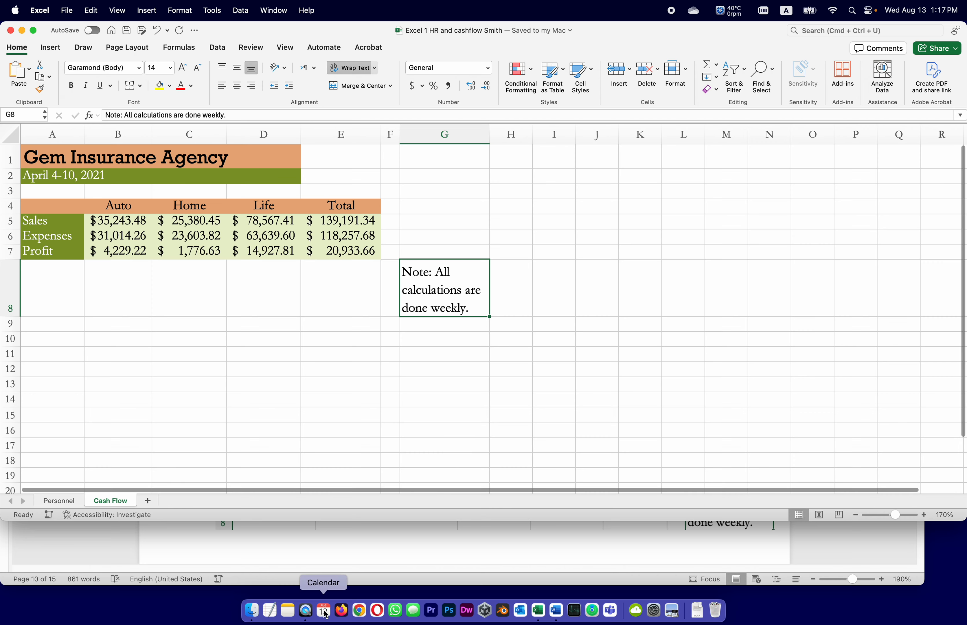
Following task 7 in the Word instructions, merge and center the title across A1:E1 in the Excel workbook
{"action": "left_click", "coordinate": [379, 562]}
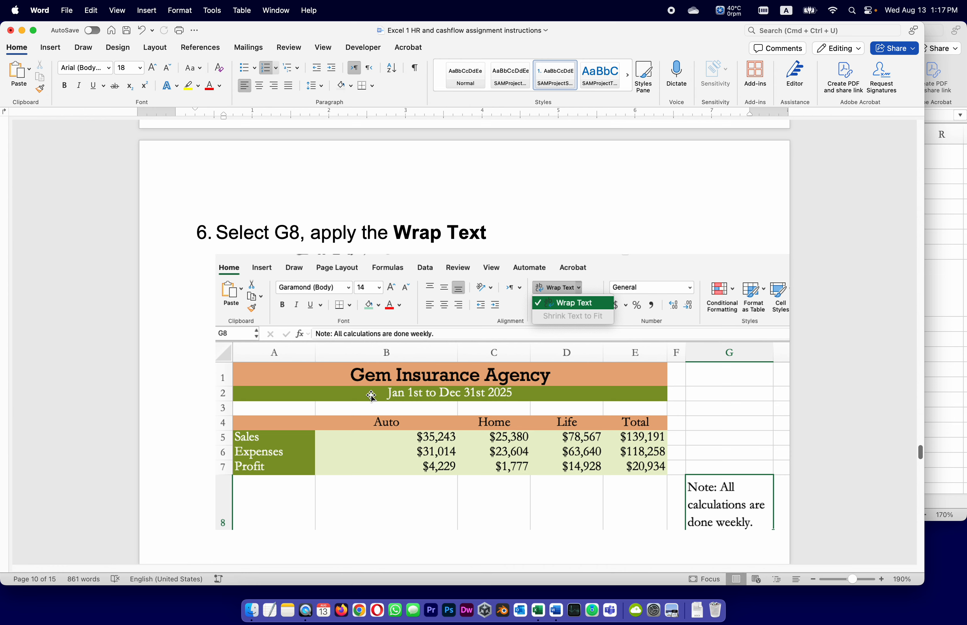
{"action": "scroll", "coordinate": [366, 400], "scroll_direction": "down", "scroll_amount": 5}
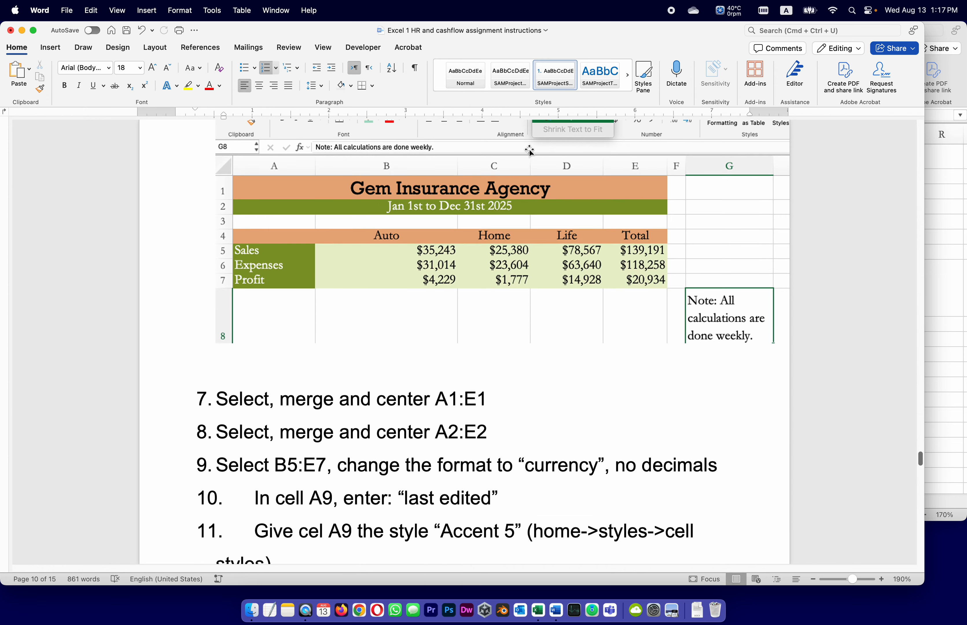
{"action": "scroll", "coordinate": [564, 332], "scroll_direction": "down", "scroll_amount": 5}
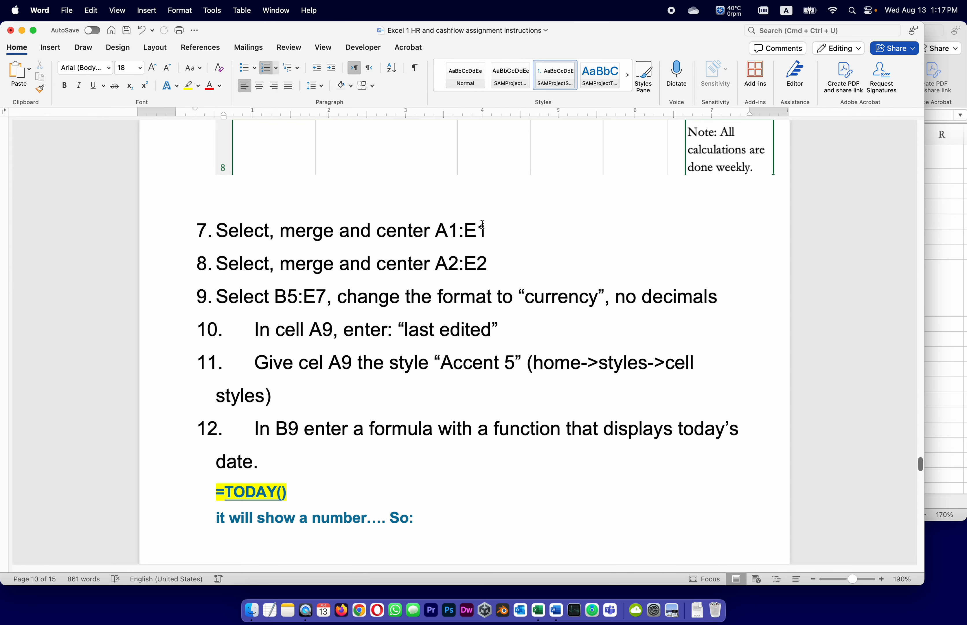
{"action": "left_click", "coordinate": [940, 348]}
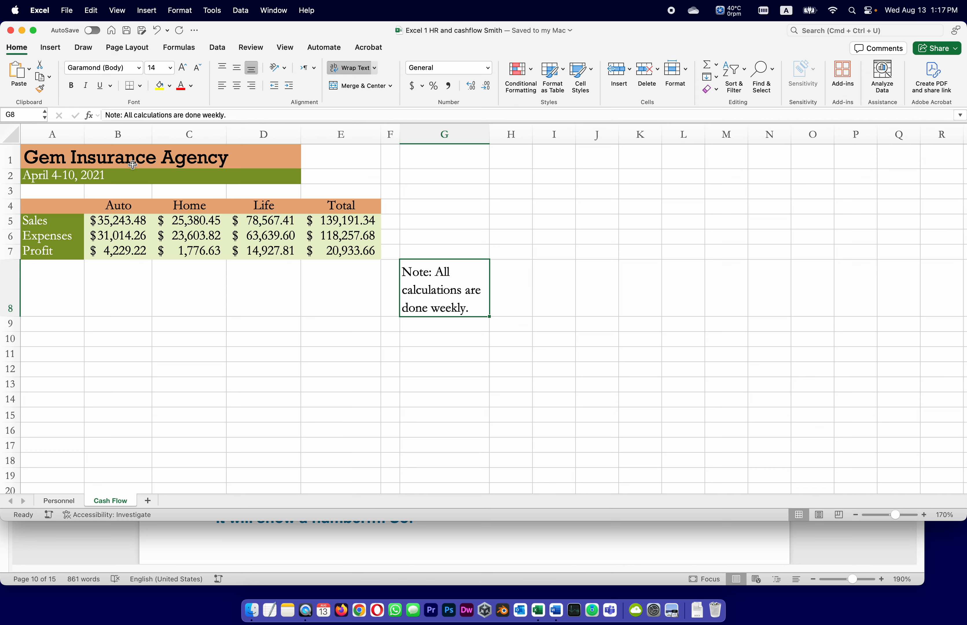
{"action": "left_click_drag", "start_coordinate": [47, 162], "coordinate": [330, 150]}
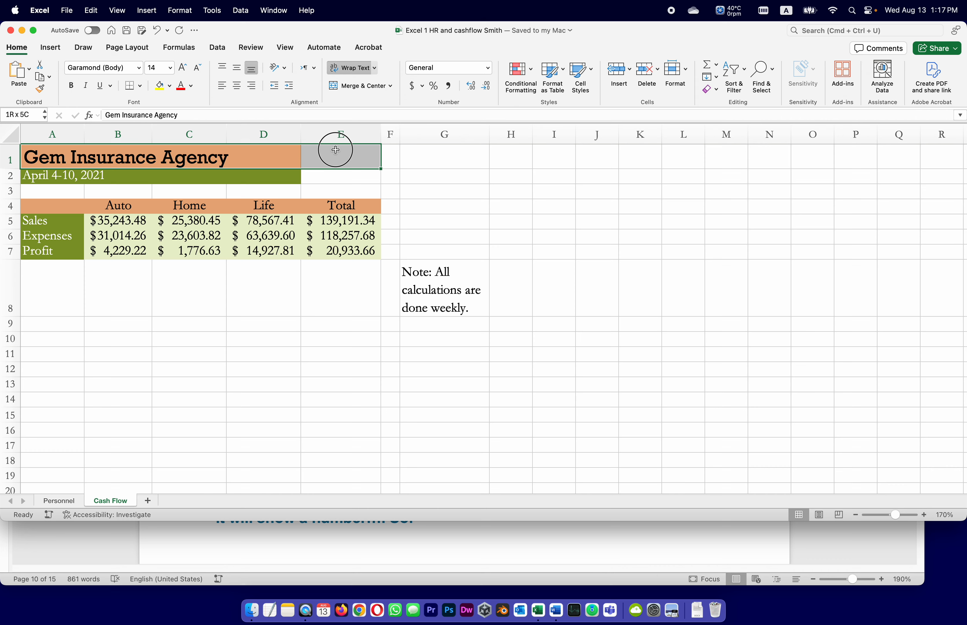
{"action": "left_click", "coordinate": [337, 86]}
{"action": "left_click", "coordinate": [340, 89]}
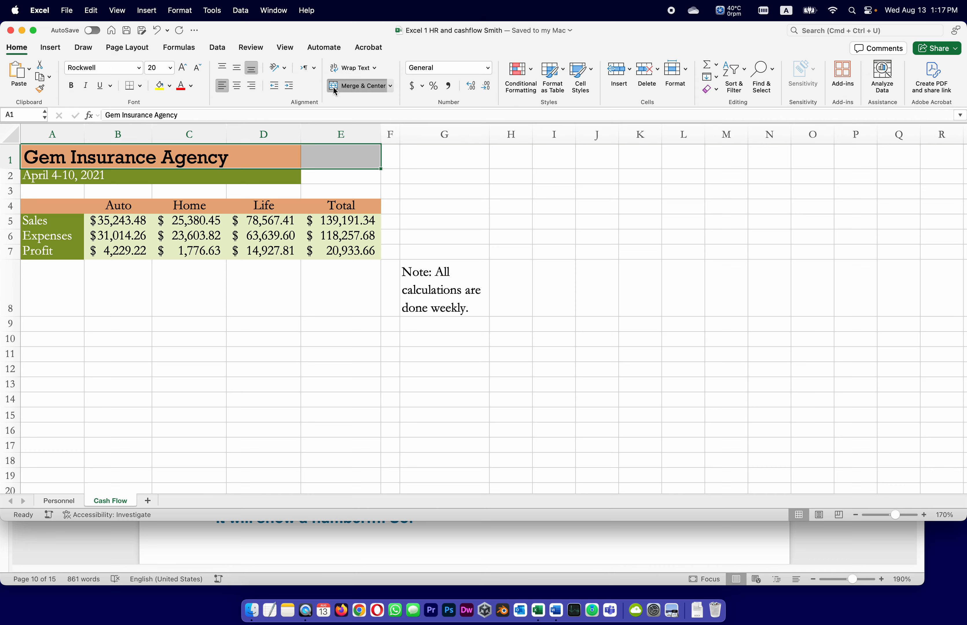
{"action": "left_click", "coordinate": [335, 90]}
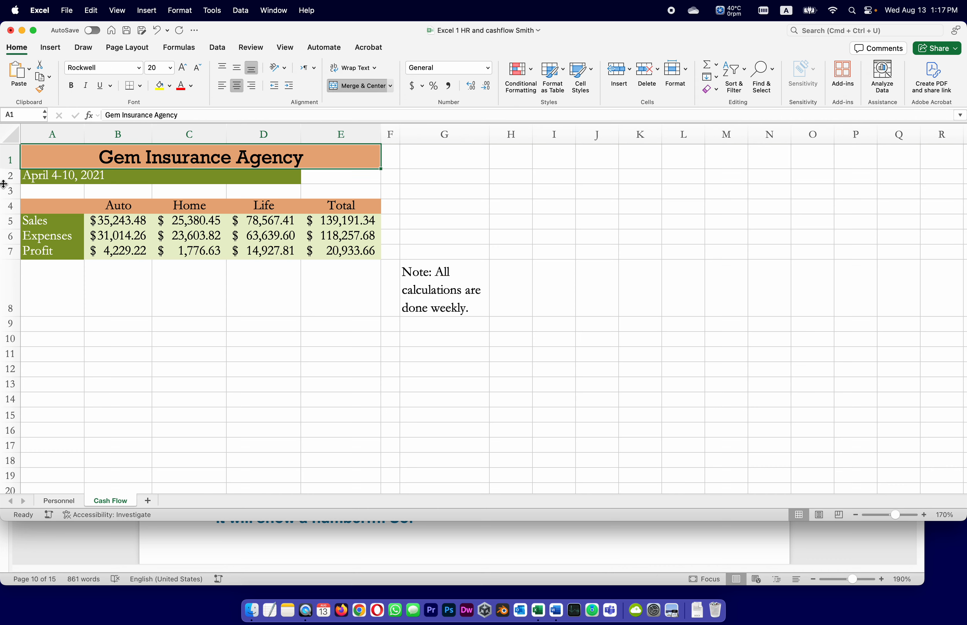
Merge and center the date line across A2:E2
{"action": "left_click", "coordinate": [34, 179]}
{"action": "left_click_drag", "start_coordinate": [33, 178], "coordinate": [371, 184]}
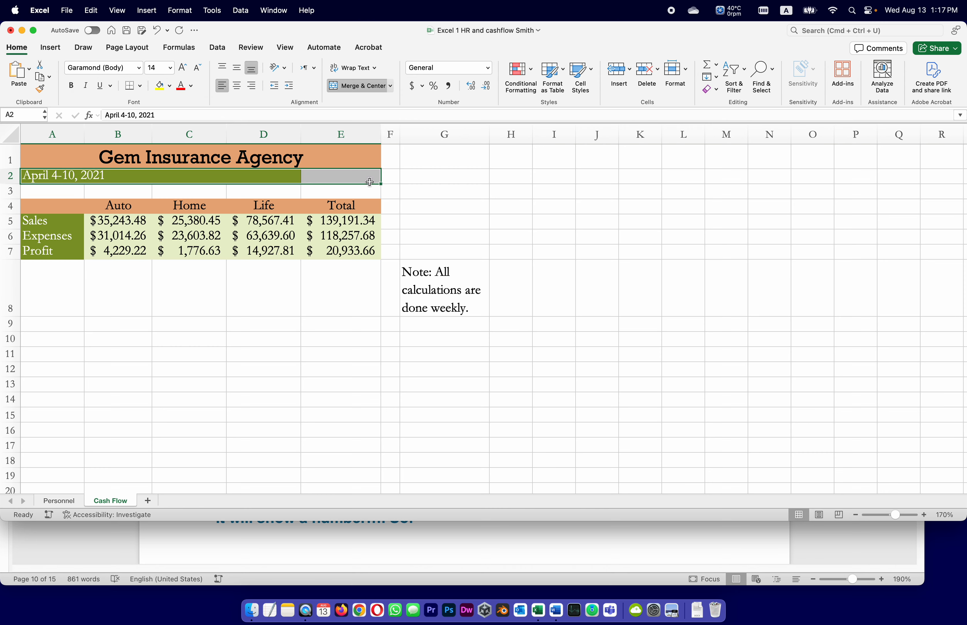
{"action": "left_click", "coordinate": [341, 85]}
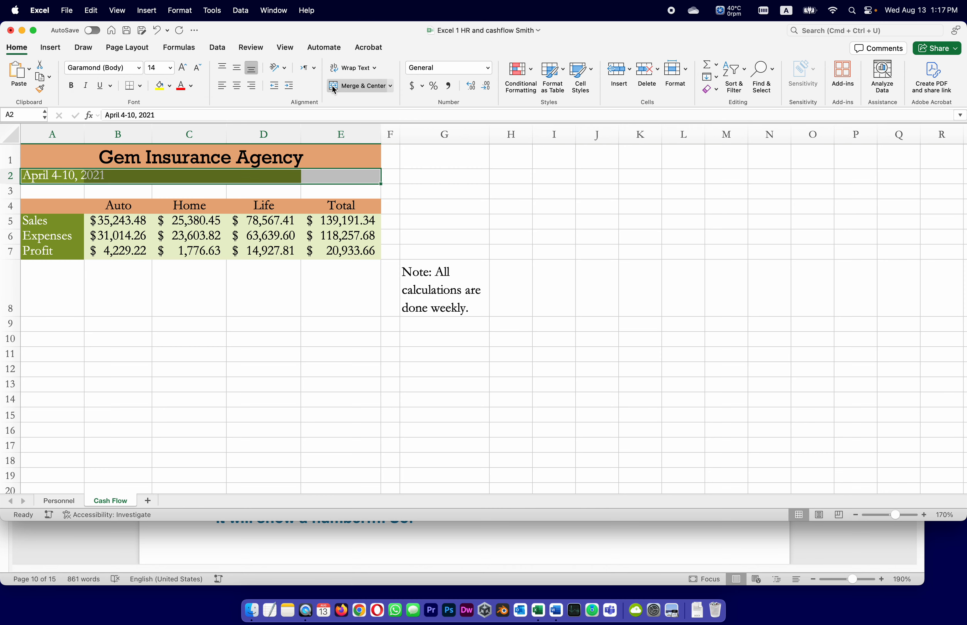
{"action": "left_click", "coordinate": [341, 85]}
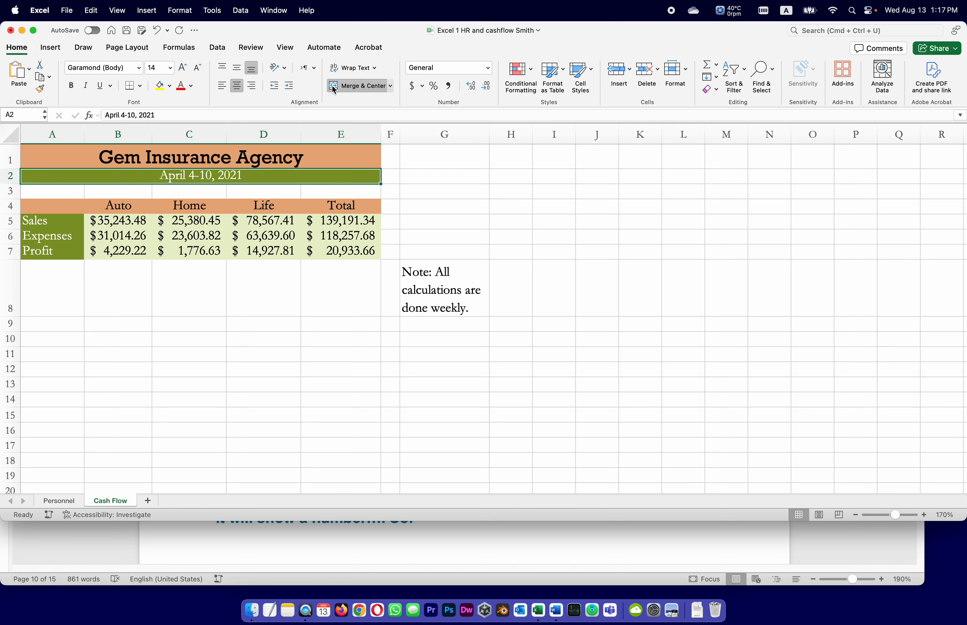
Following task 9 in the Word instructions, format B5:E7 in the Excel workbook as Currency with no decimals and save it
{"action": "left_click", "coordinate": [859, 546]}
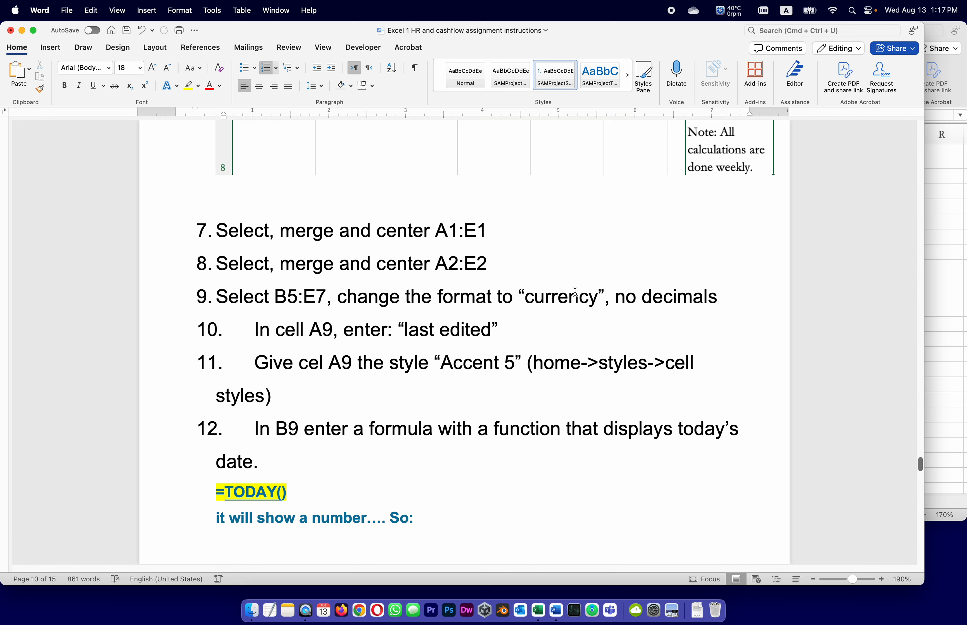
{"action": "left_click", "coordinate": [937, 304]}
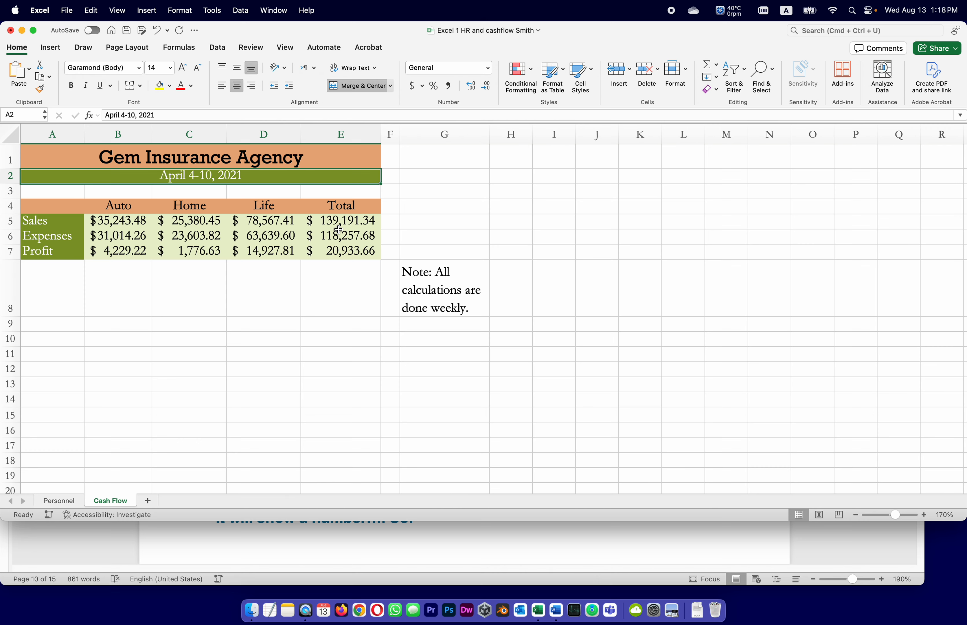
{"action": "left_click", "coordinate": [105, 222]}
{"action": "left_click_drag", "start_coordinate": [105, 223], "coordinate": [346, 251]}
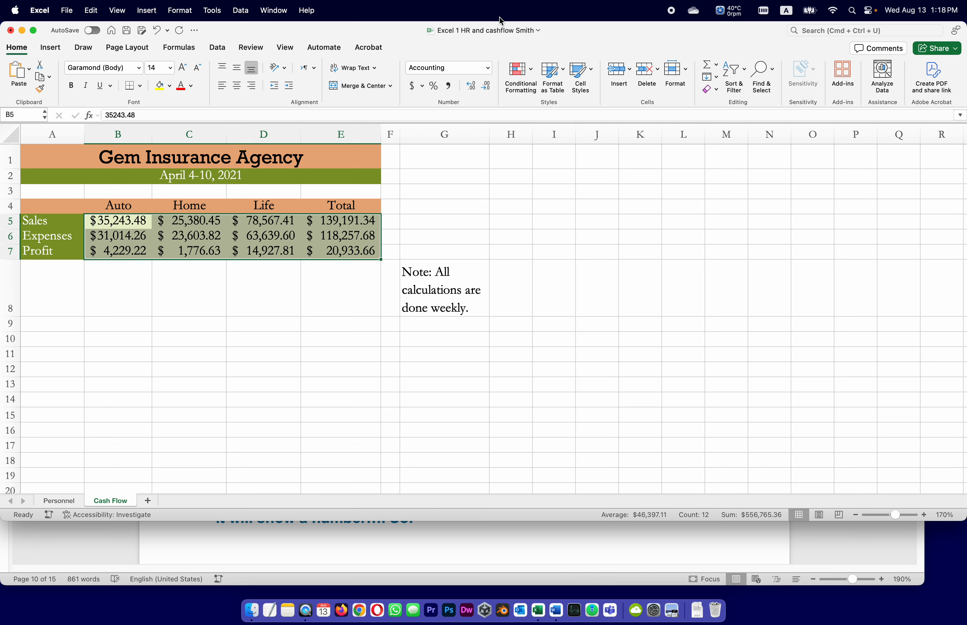
{"action": "left_click", "coordinate": [487, 67]}
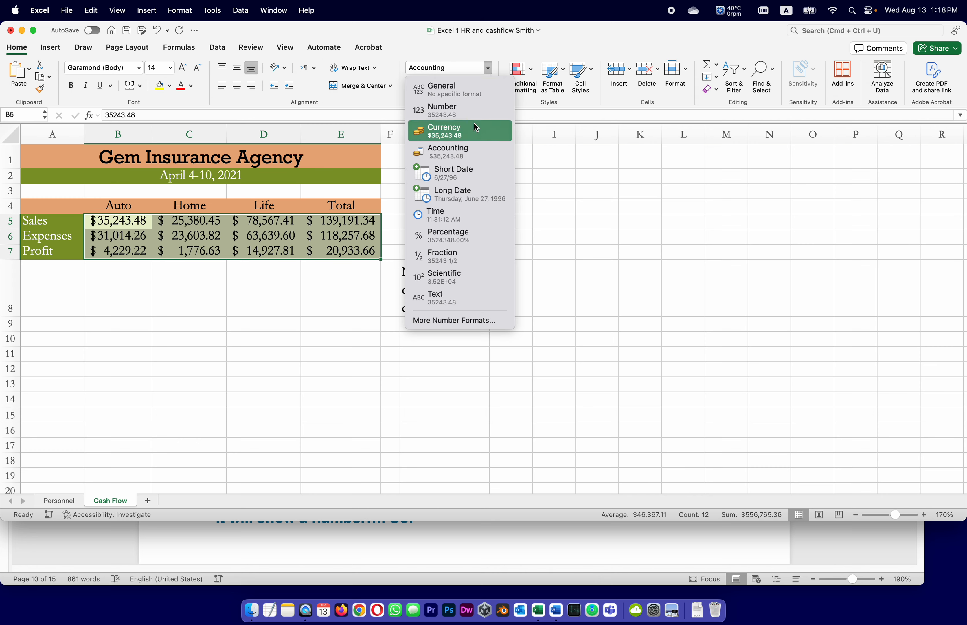
{"action": "left_click", "coordinate": [475, 133]}
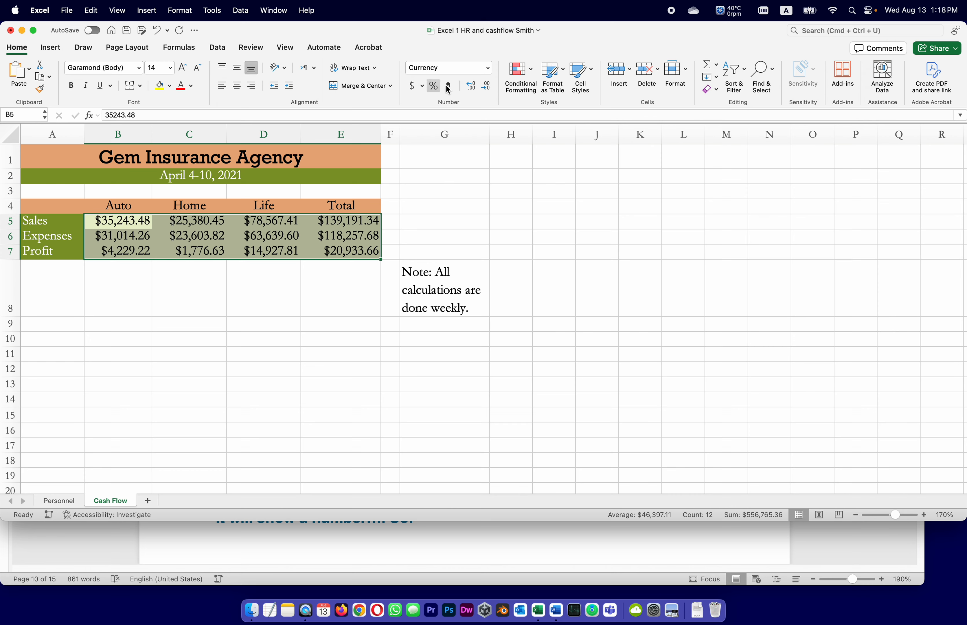
{"action": "left_click", "coordinate": [486, 86]}
{"action": "left_click", "coordinate": [486, 86]}
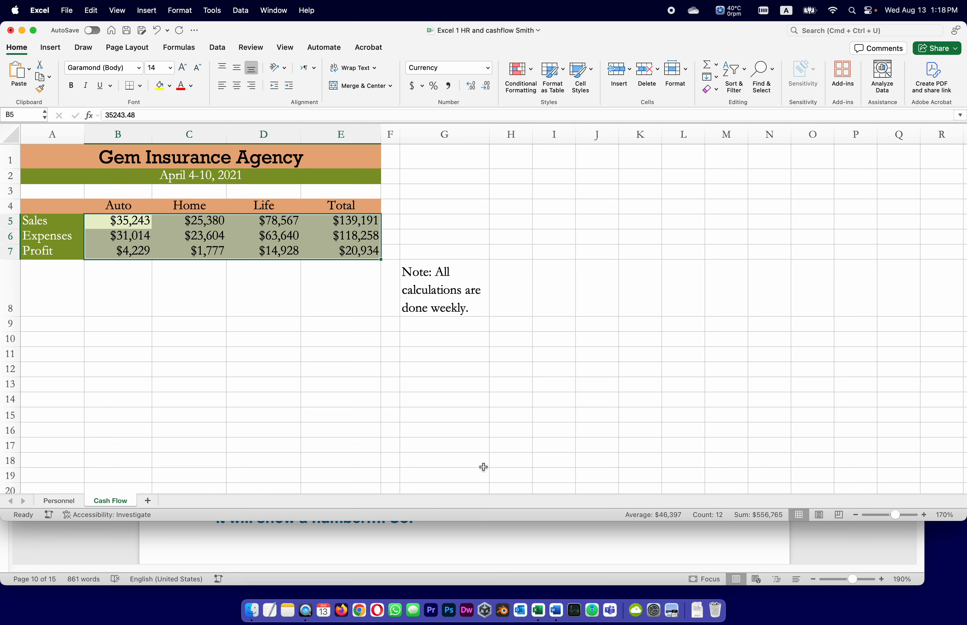
{"action": "left_click", "coordinate": [127, 31]}
Following task 10 in the Word instructions, enter "Last edited:" in A9 of the Excel workbook and slightly widen column A
{"action": "left_click", "coordinate": [569, 571]}
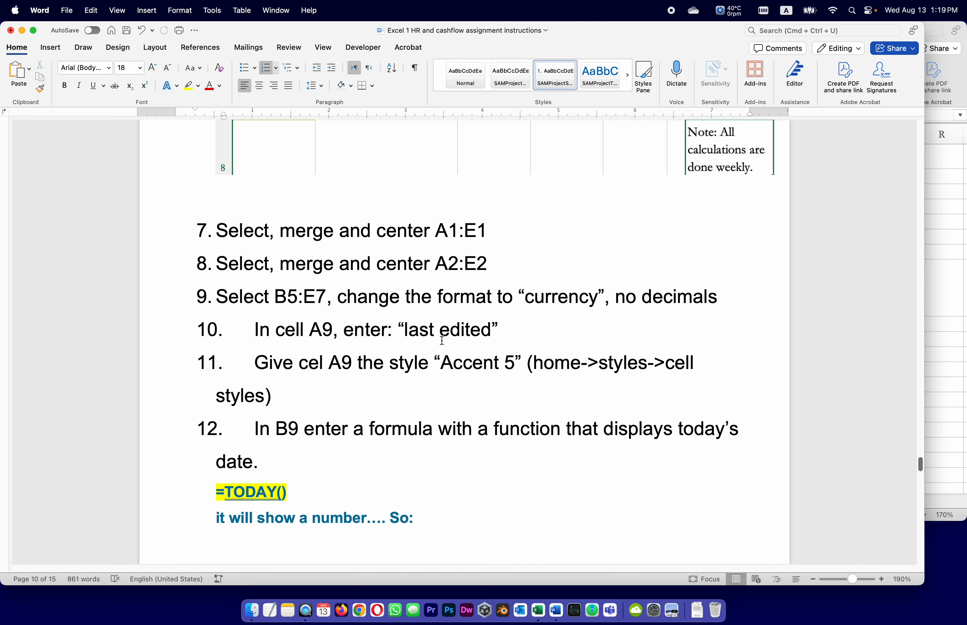
{"action": "left_click", "coordinate": [948, 295]}
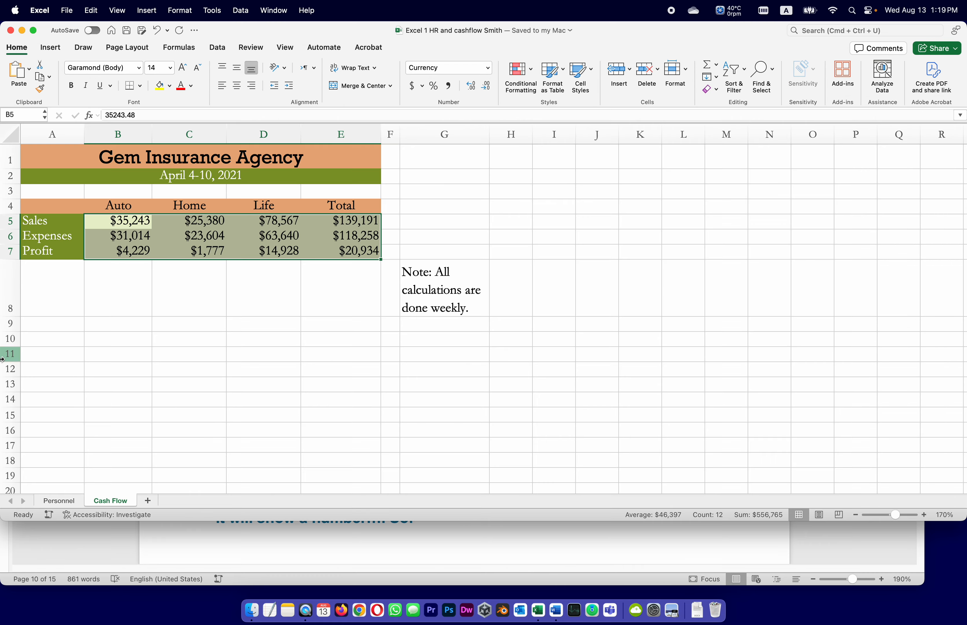
{"action": "left_click", "coordinate": [52, 331]}
{"action": "left_click", "coordinate": [119, 115]}
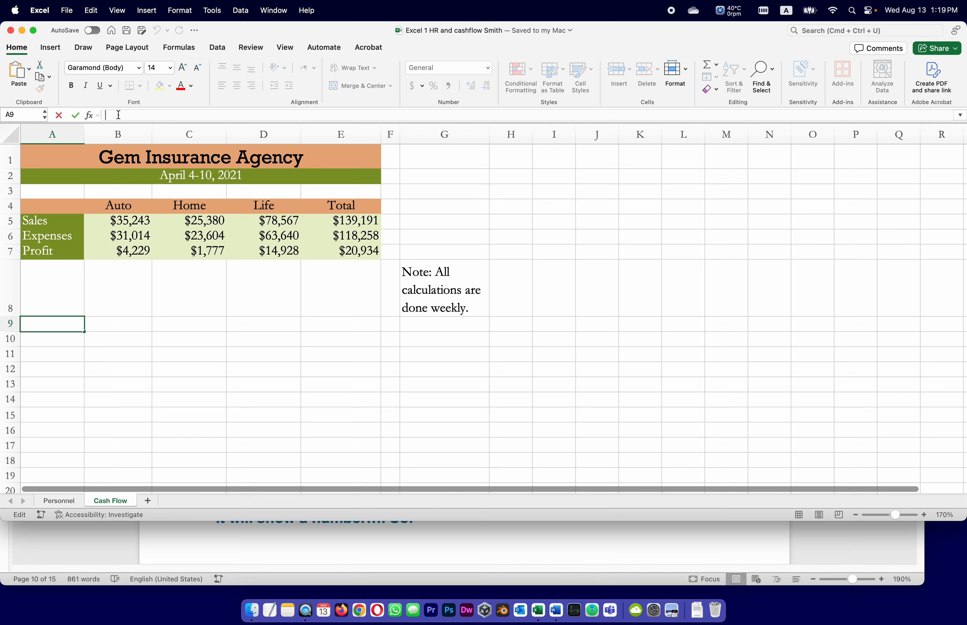
{"action": "type", "text": "Last edited:"}
{"action": "key", "text": "Return"}
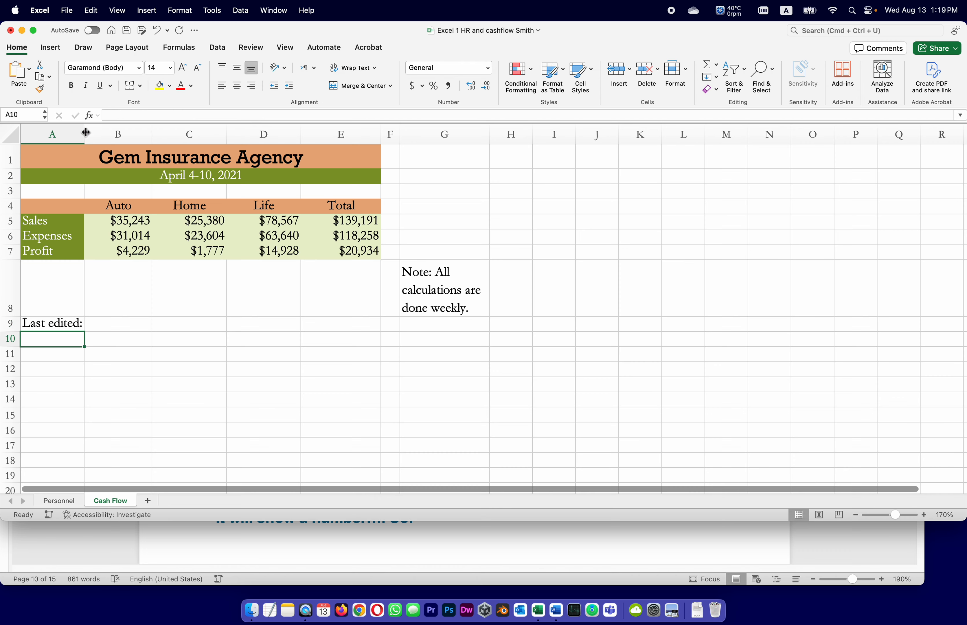
{"action": "left_click_drag", "start_coordinate": [84, 134], "coordinate": [90, 132]}
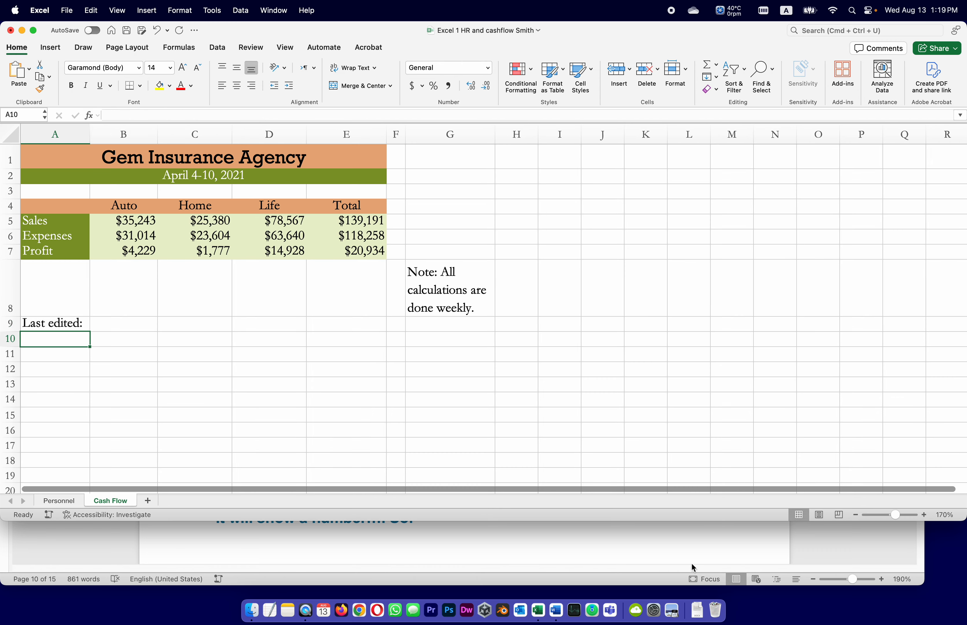
In task 11 of the Word instructions, correct the typo "cel" to "cell"
{"action": "left_click", "coordinate": [697, 549]}
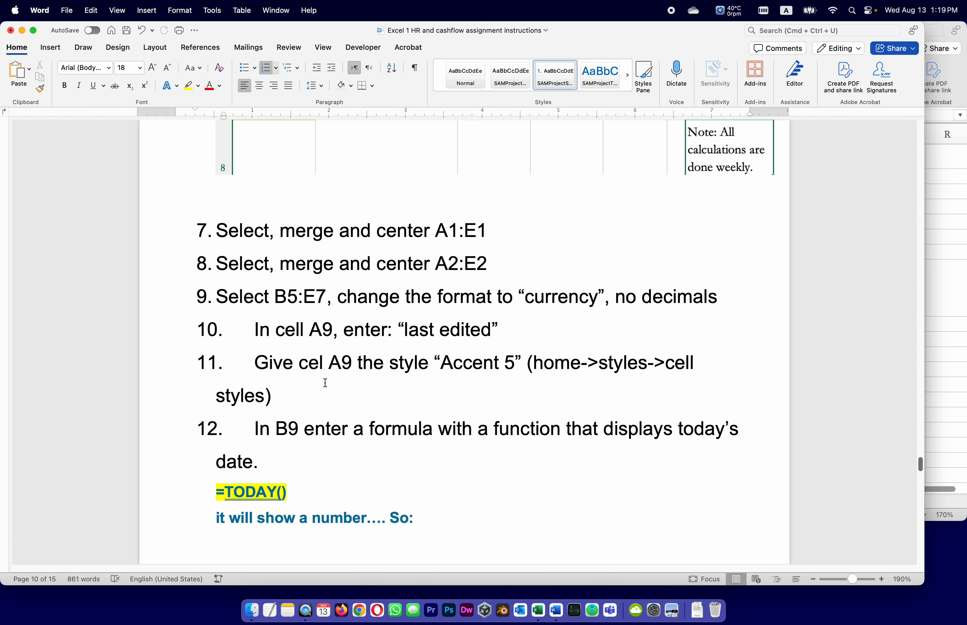
{"action": "left_click", "coordinate": [322, 361]}
{"action": "type", "text": "l"}
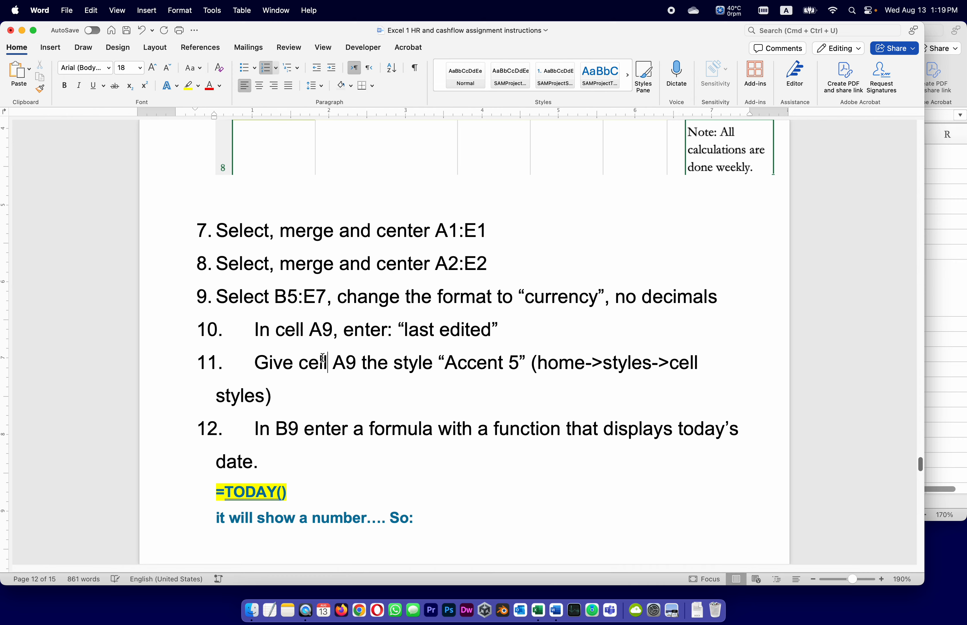
Following task 11 in the Word instructions, apply the Accent5 cell style to A9 in the Excel workbook and save it
{"action": "left_click", "coordinate": [937, 317]}
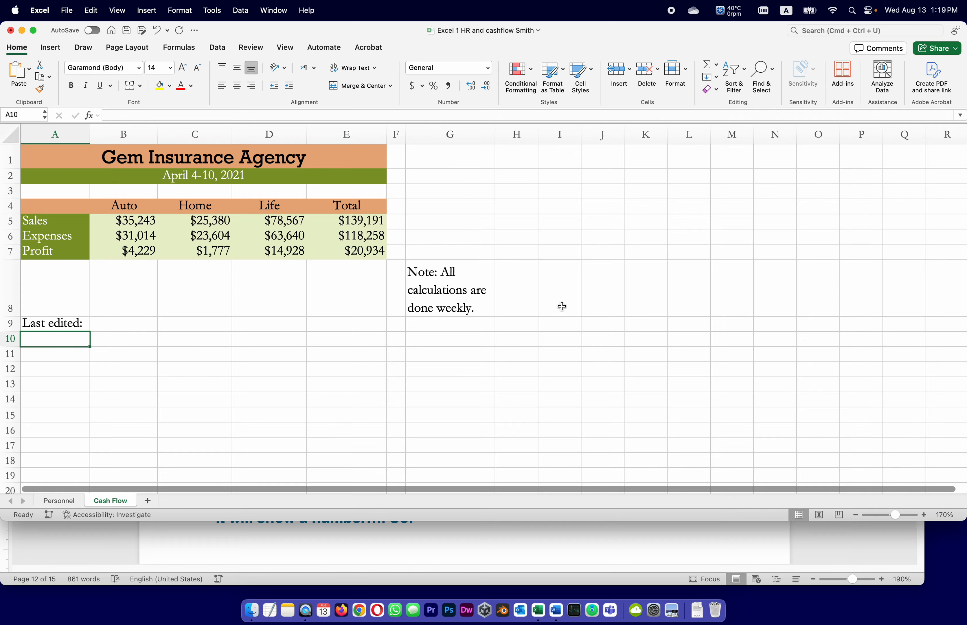
{"action": "left_click", "coordinate": [38, 327]}
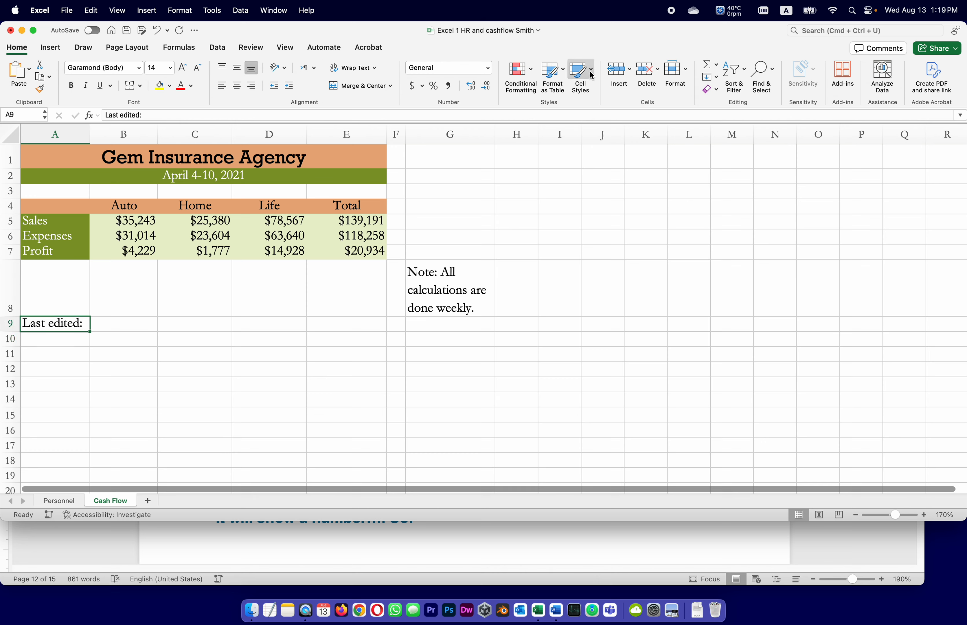
{"action": "left_click", "coordinate": [635, 545]}
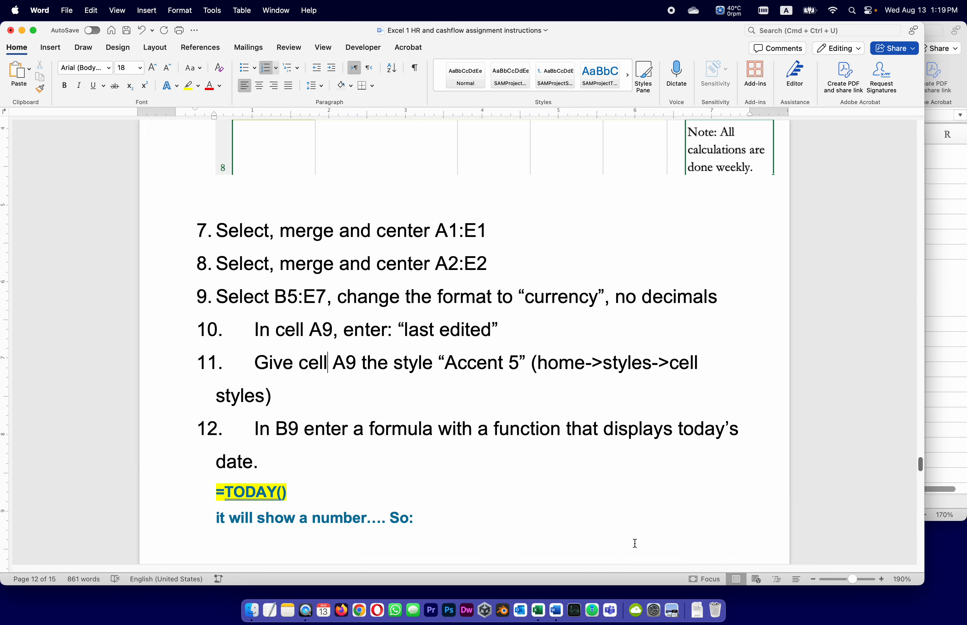
{"action": "left_click", "coordinate": [936, 280]}
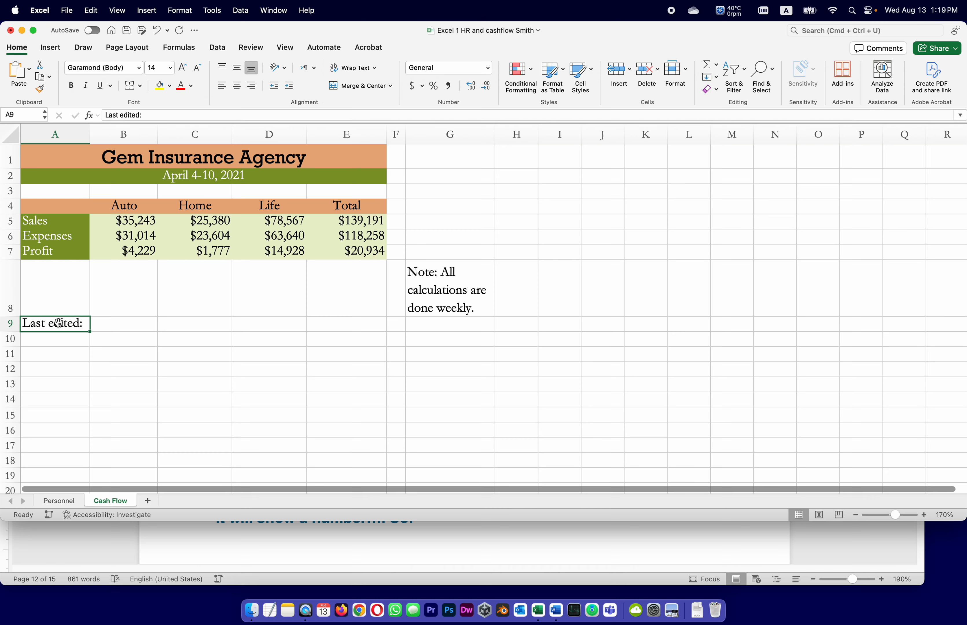
{"action": "left_click", "coordinate": [592, 67]}
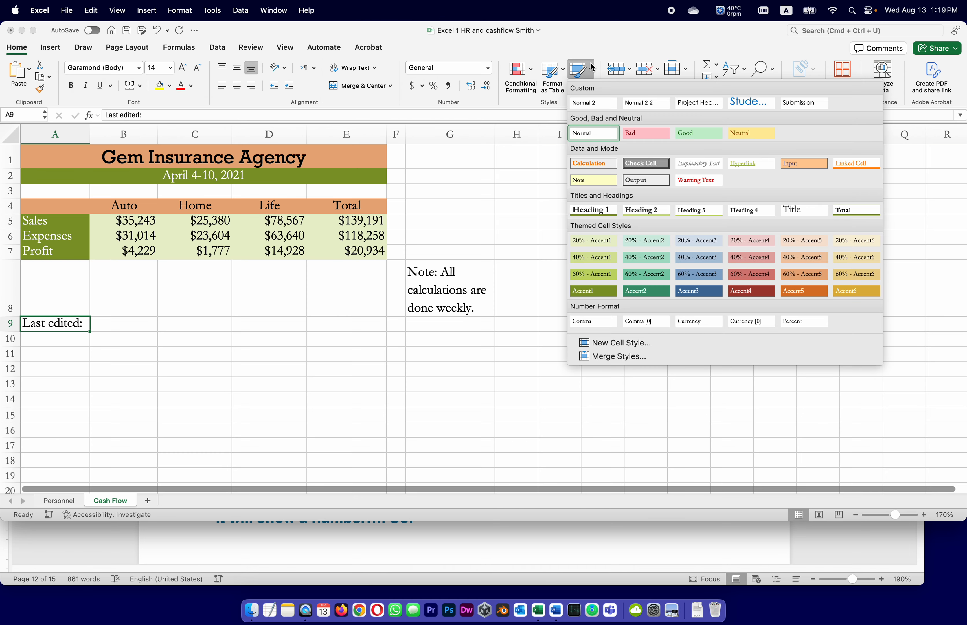
{"action": "left_click", "coordinate": [790, 294]}
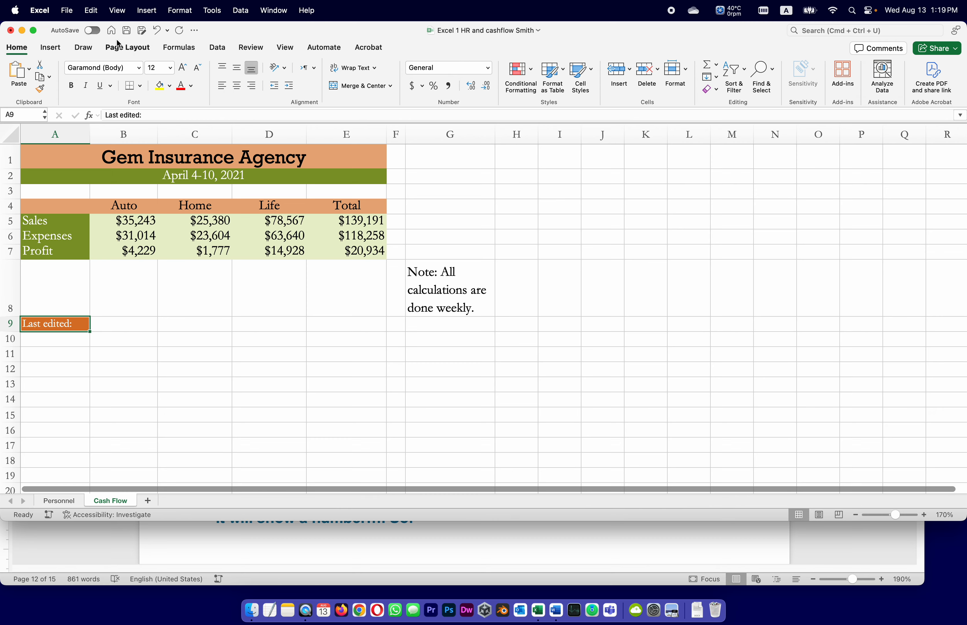
{"action": "left_click", "coordinate": [111, 31]}
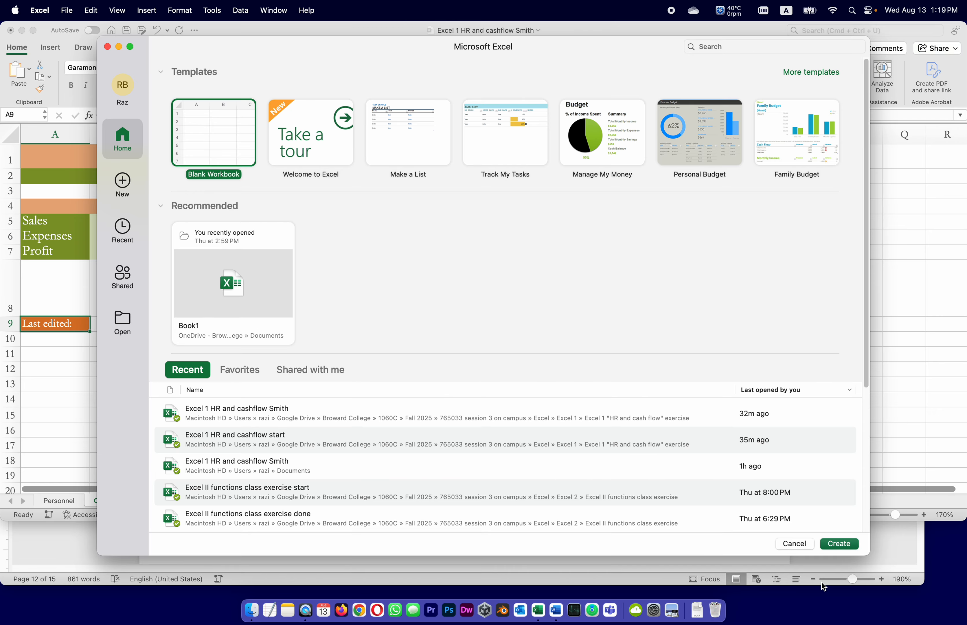
{"action": "left_click", "coordinate": [794, 544]}
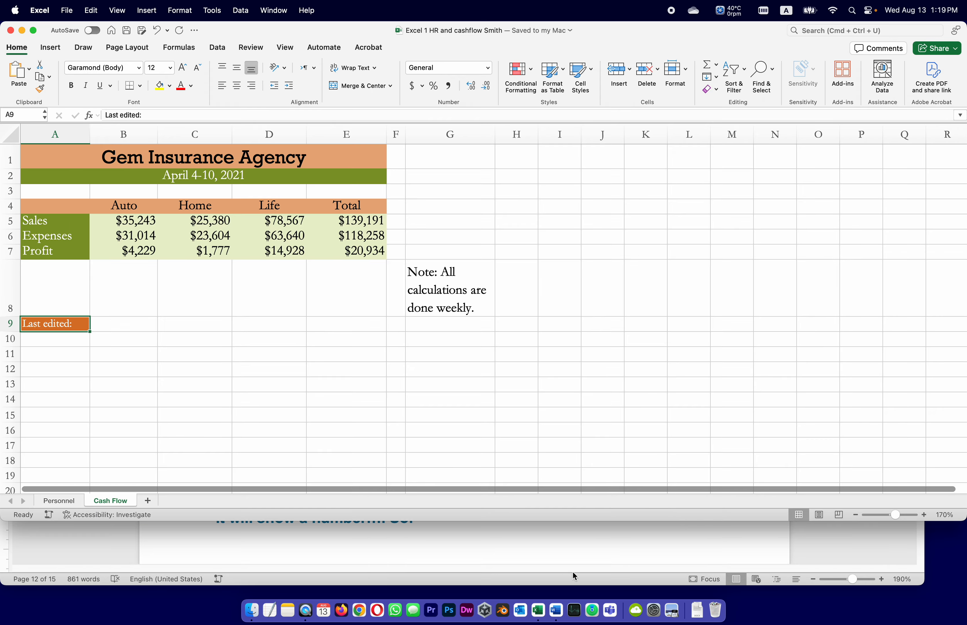
Following task 12 in the Word instructions, enter the formula =TODAY() in B9 of the Excel workbook
{"action": "left_click", "coordinate": [596, 543]}
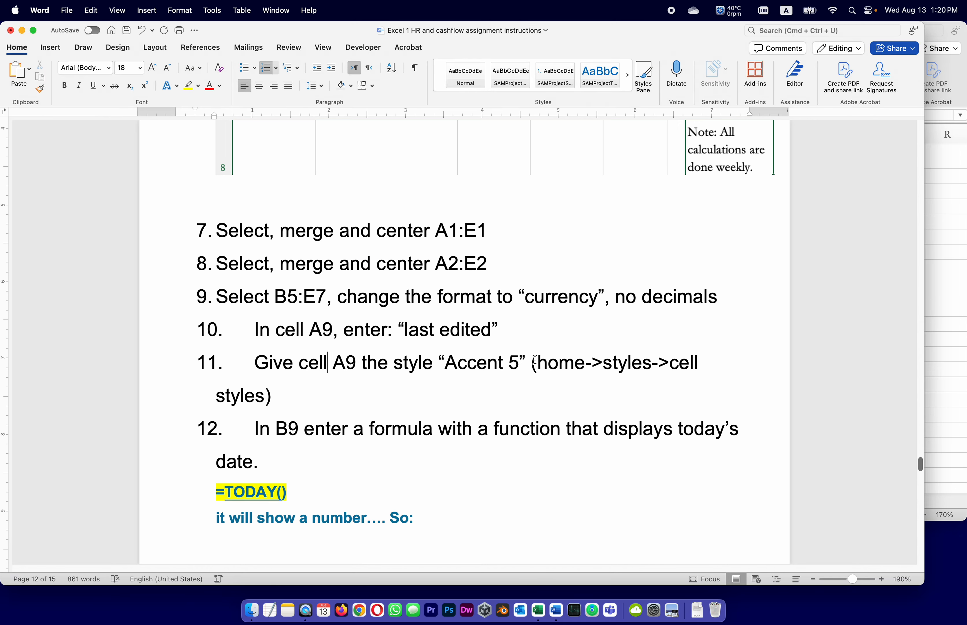
{"action": "scroll", "coordinate": [204, 392], "scroll_direction": "down", "scroll_amount": 2}
{"action": "scroll", "coordinate": [204, 391], "scroll_direction": "down", "scroll_amount": 5}
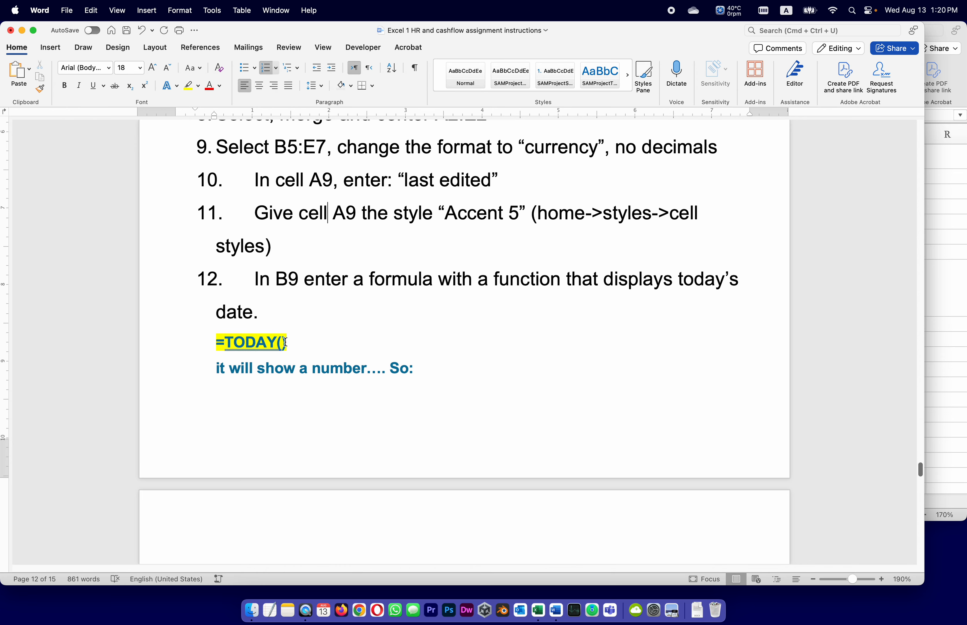
{"action": "left_click", "coordinate": [935, 360]}
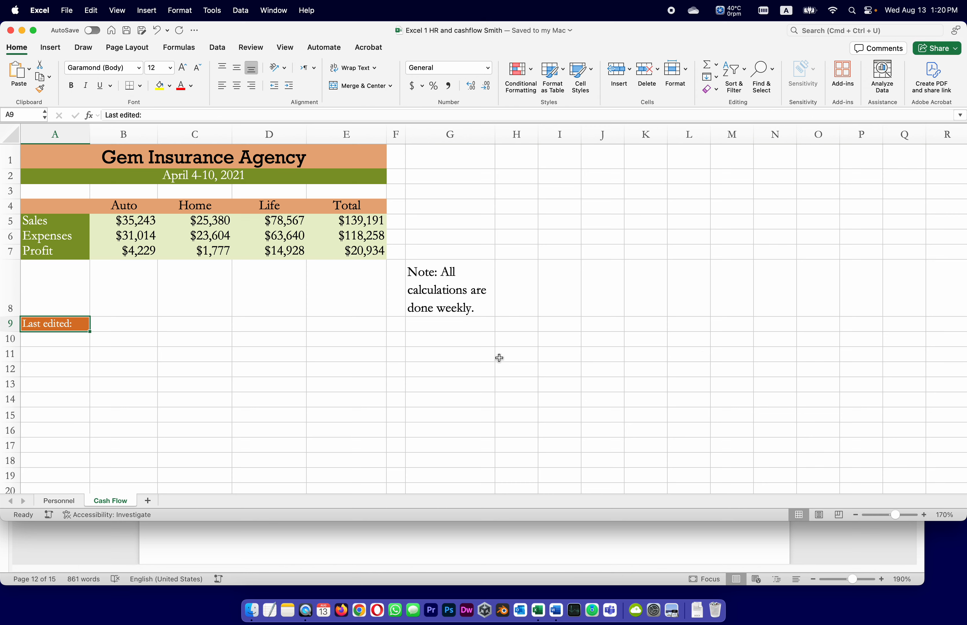
{"action": "left_click", "coordinate": [115, 323]}
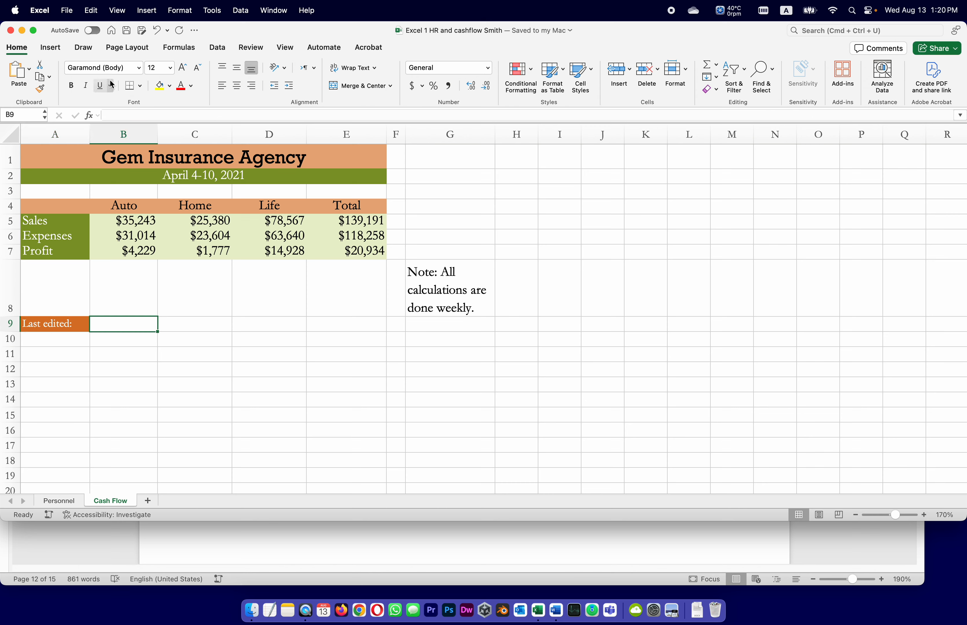
{"action": "left_click", "coordinate": [120, 114]}
{"action": "type", "text": "="}
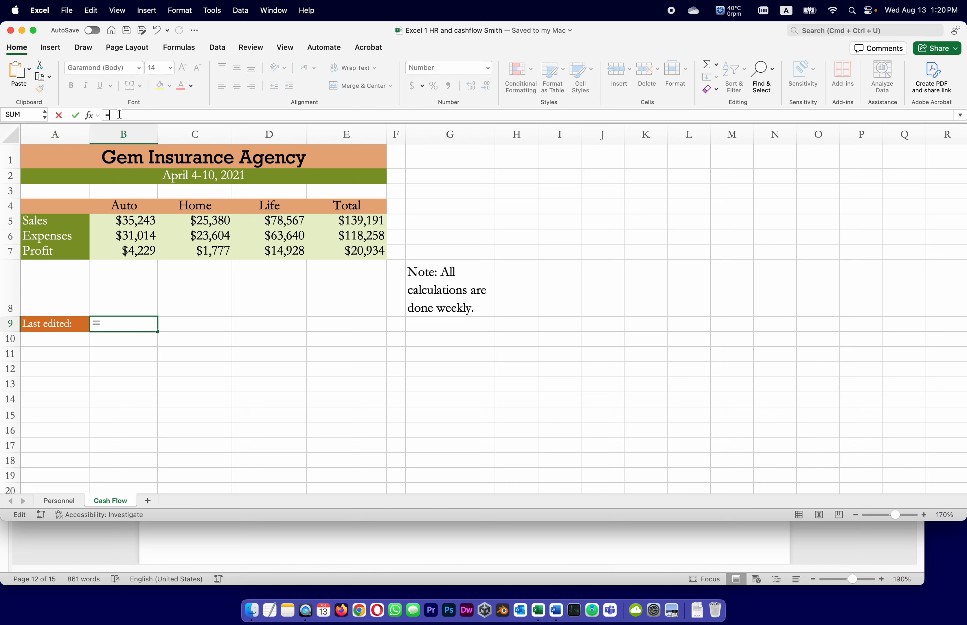
{"action": "type", "text": "TODAY"}
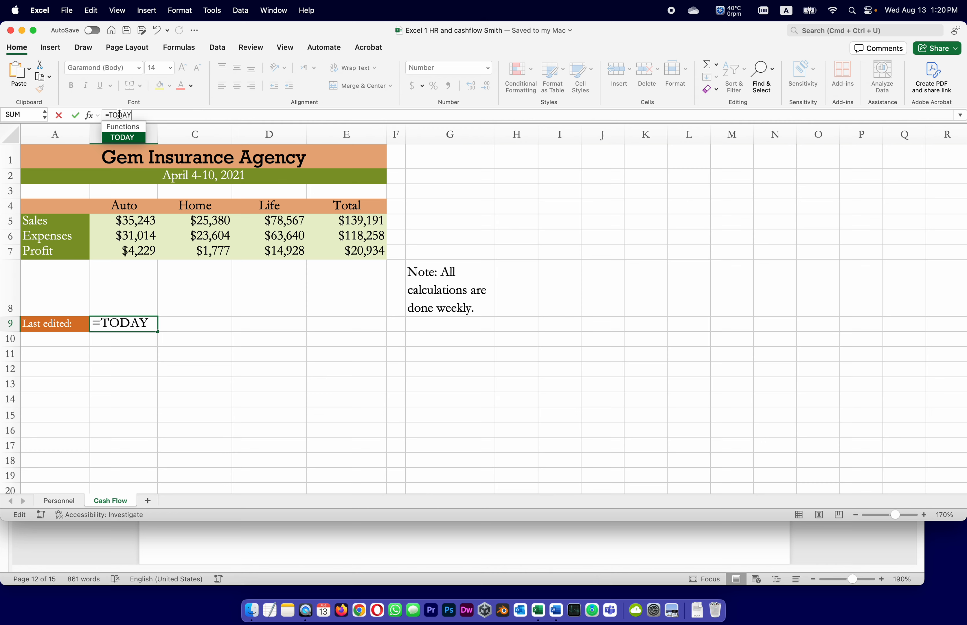
{"action": "type", "text": "()"}
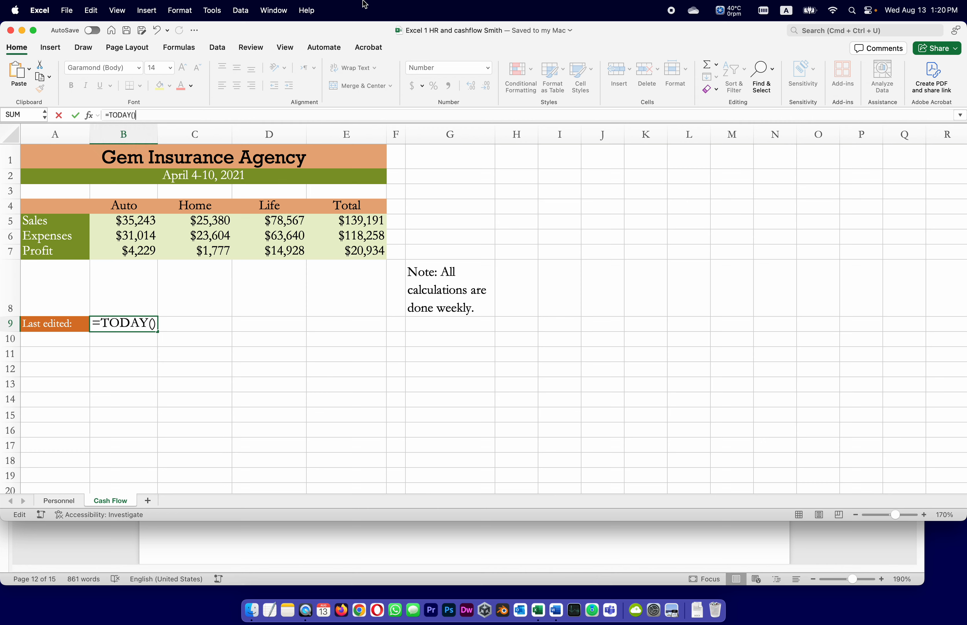
{"action": "key", "text": "Return"}
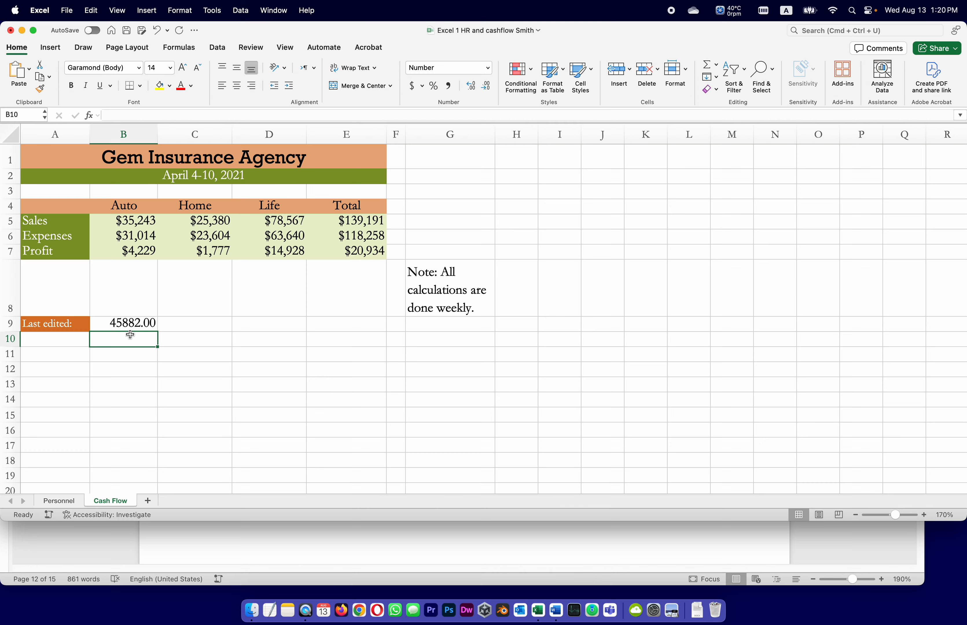
Following task 13 in the Word instructions, set the number format of B9 in the Excel workbook to Long Date
{"action": "left_click", "coordinate": [126, 325]}
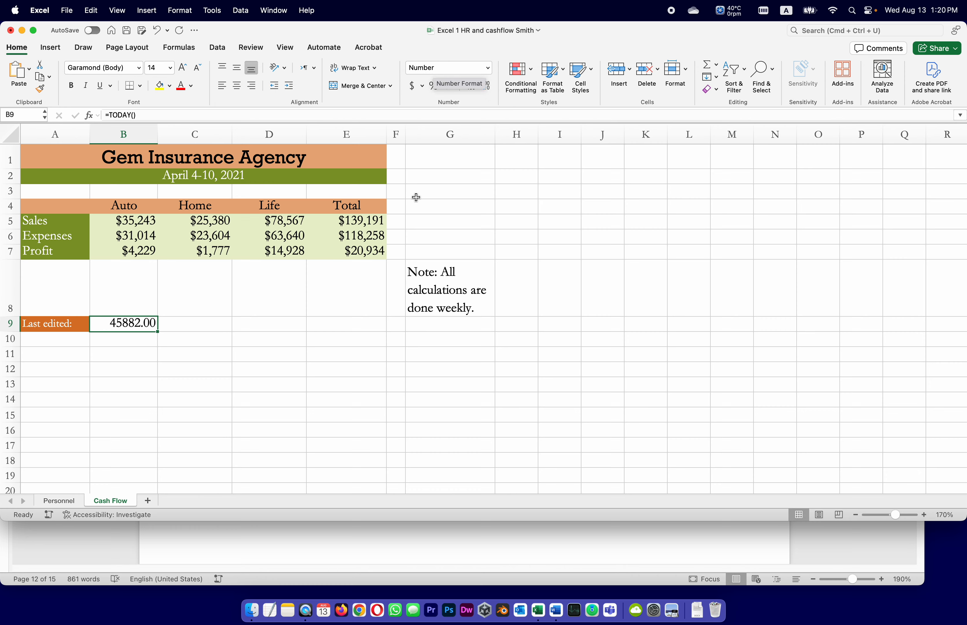
{"action": "left_click", "coordinate": [565, 555]}
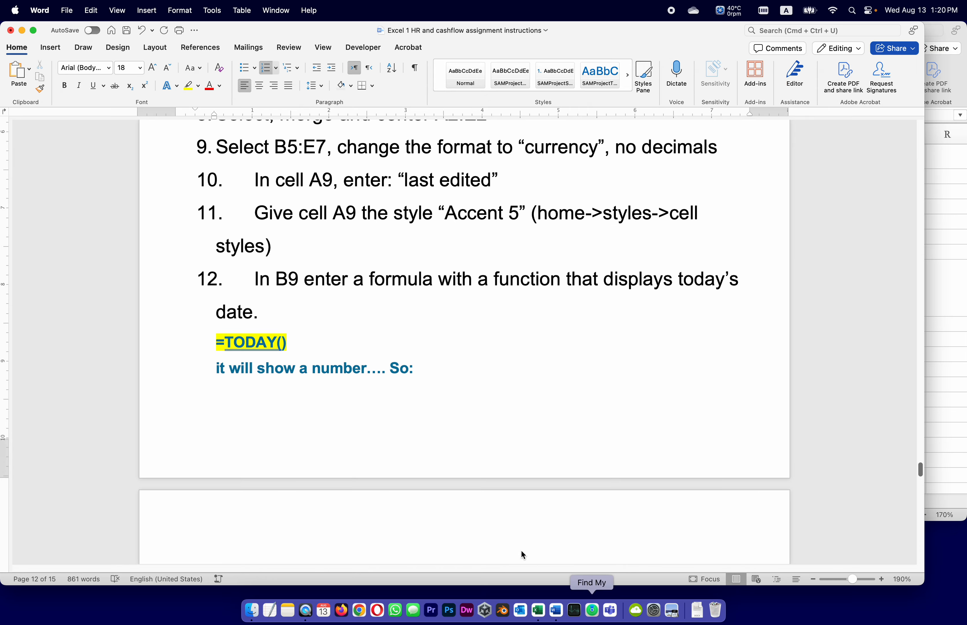
{"action": "scroll", "coordinate": [391, 312], "scroll_direction": "down", "scroll_amount": 7}
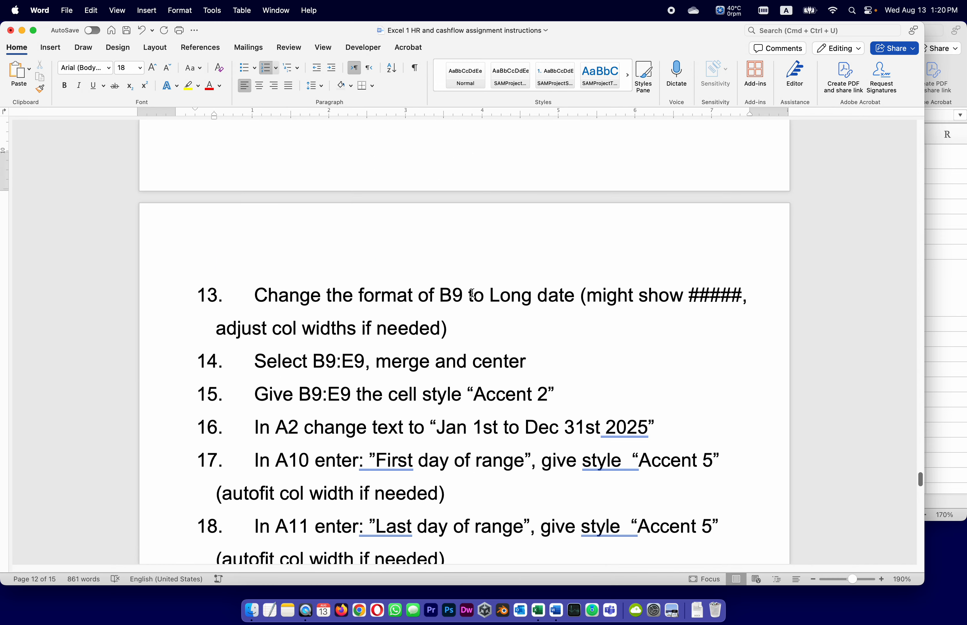
{"action": "left_click", "coordinate": [953, 279]}
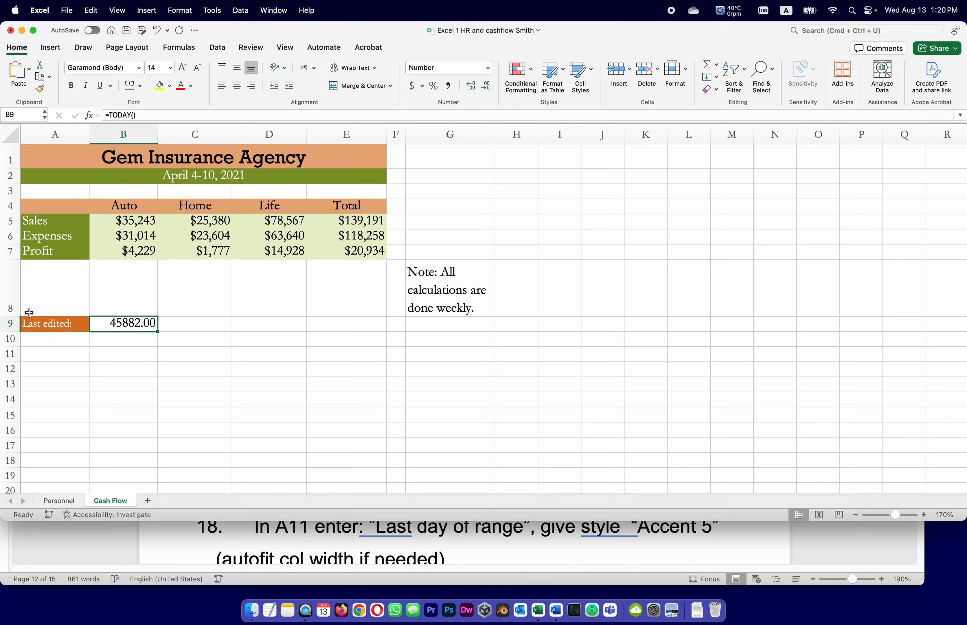
{"action": "left_click", "coordinate": [126, 323]}
{"action": "left_click", "coordinate": [471, 72]}
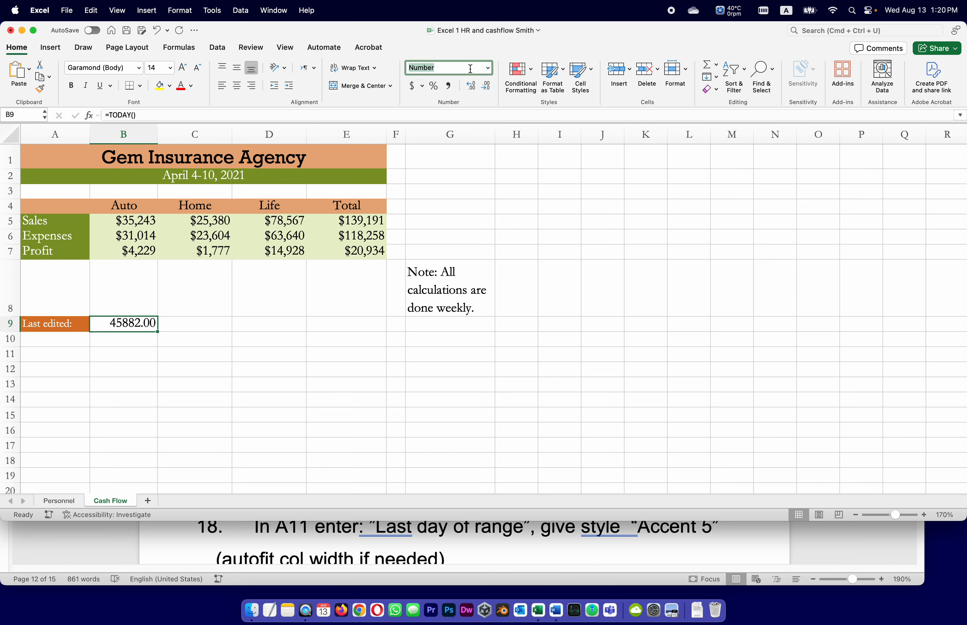
{"action": "left_click", "coordinate": [490, 68]}
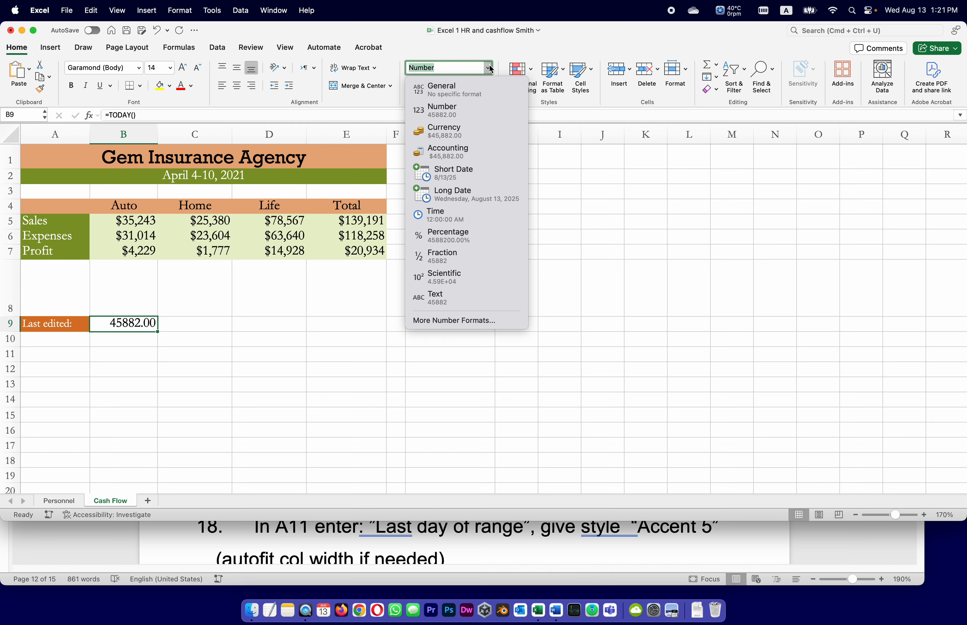
{"action": "left_click", "coordinate": [477, 194]}
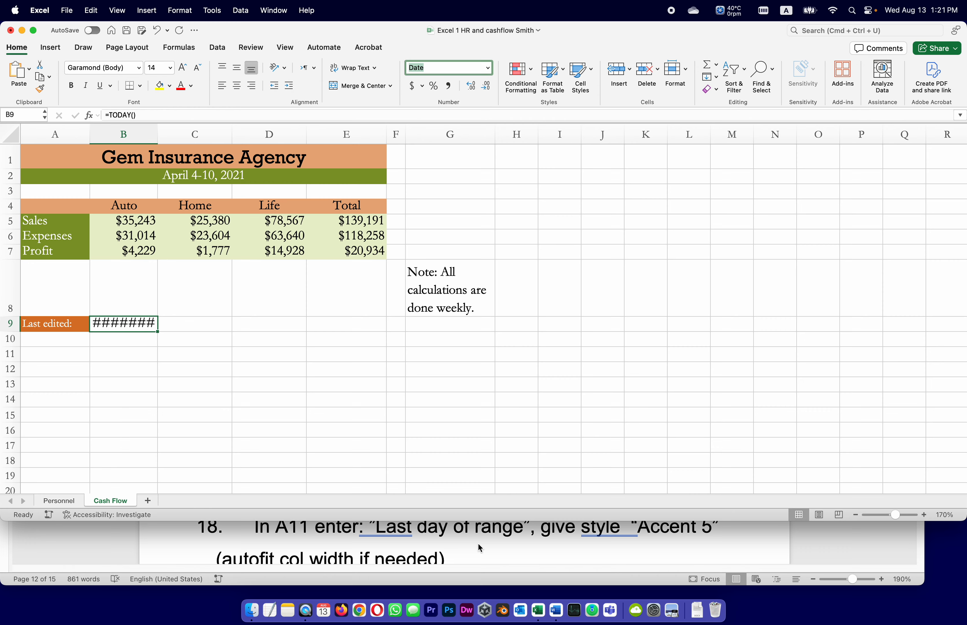
Check the column width note of task 13 in Word, and autofit column B in the Excel workbook
{"action": "left_click", "coordinate": [654, 543]}
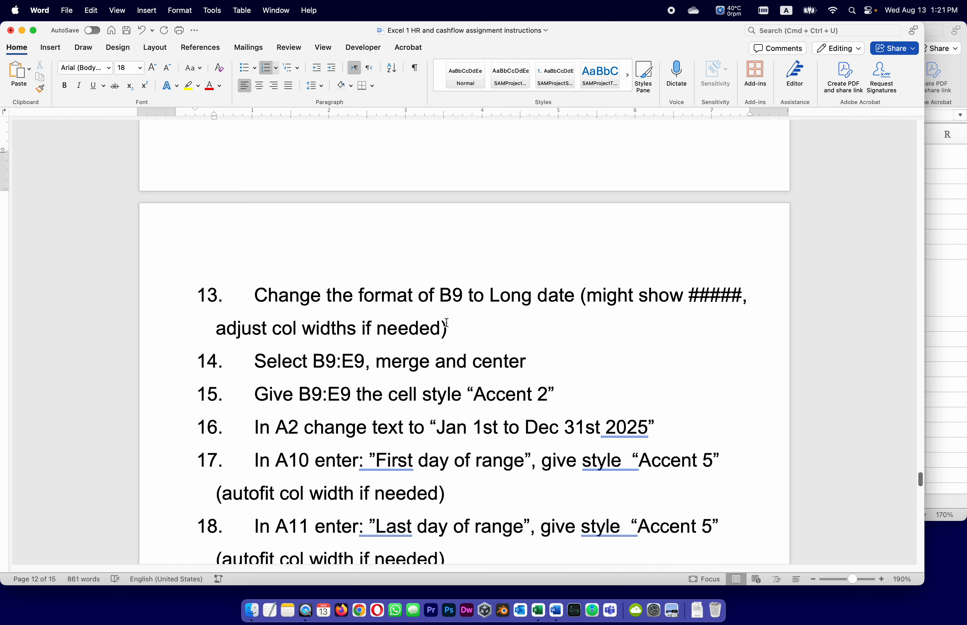
{"action": "left_click", "coordinate": [956, 324]}
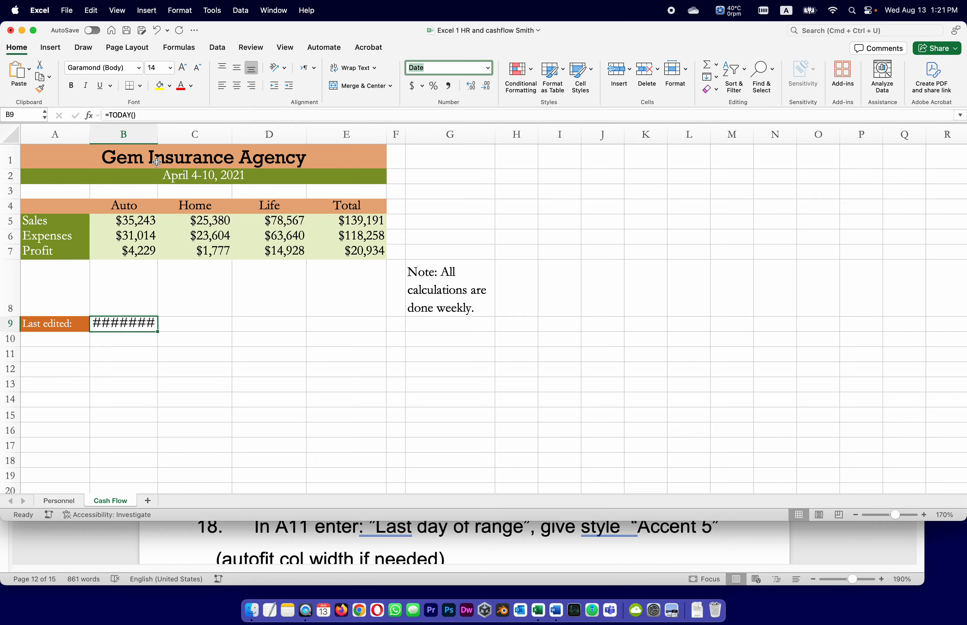
{"action": "double_click", "coordinate": [158, 134]}
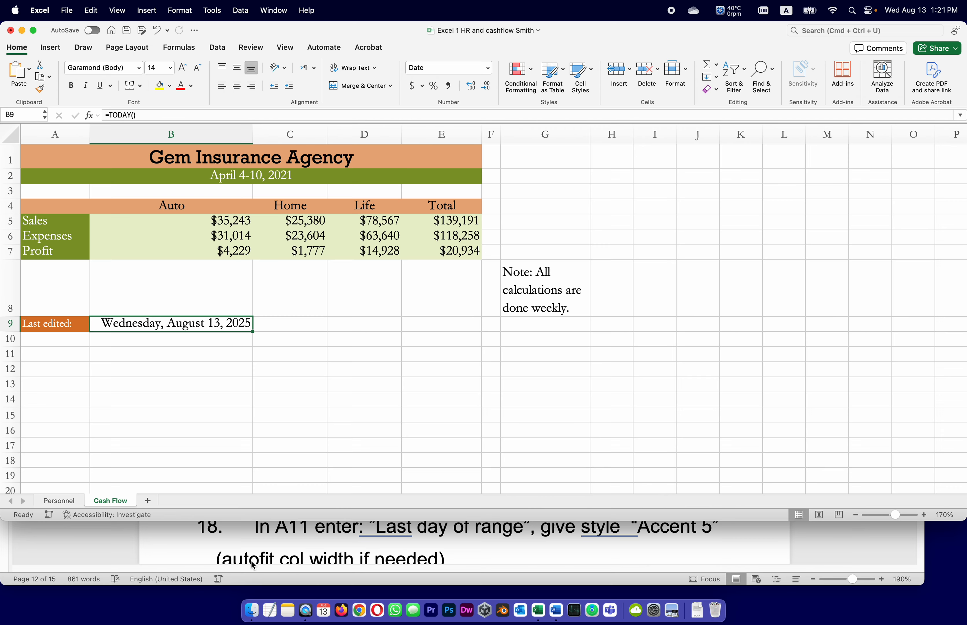
Following task 14 in the Word instructions, merge and center B9:E9 in the Excel workbook
{"action": "left_click", "coordinate": [749, 537]}
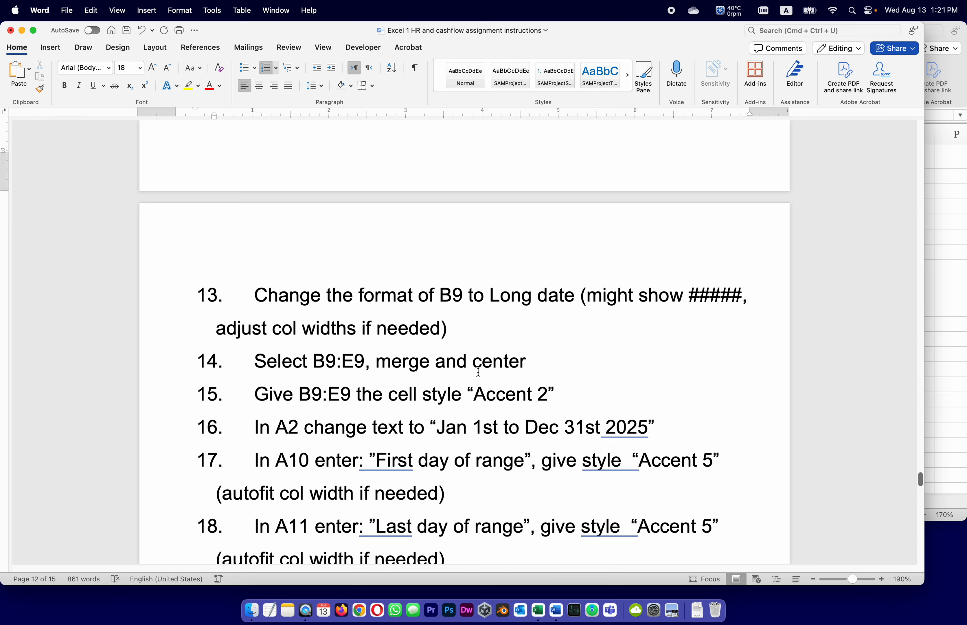
{"action": "scroll", "coordinate": [478, 372], "scroll_direction": "down", "scroll_amount": 2}
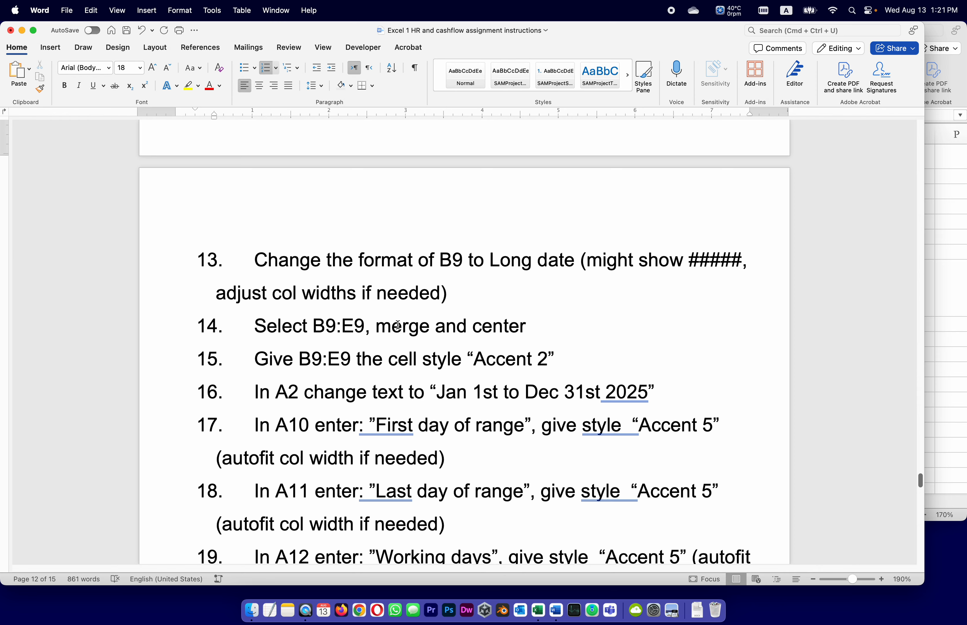
{"action": "left_click", "coordinate": [930, 336]}
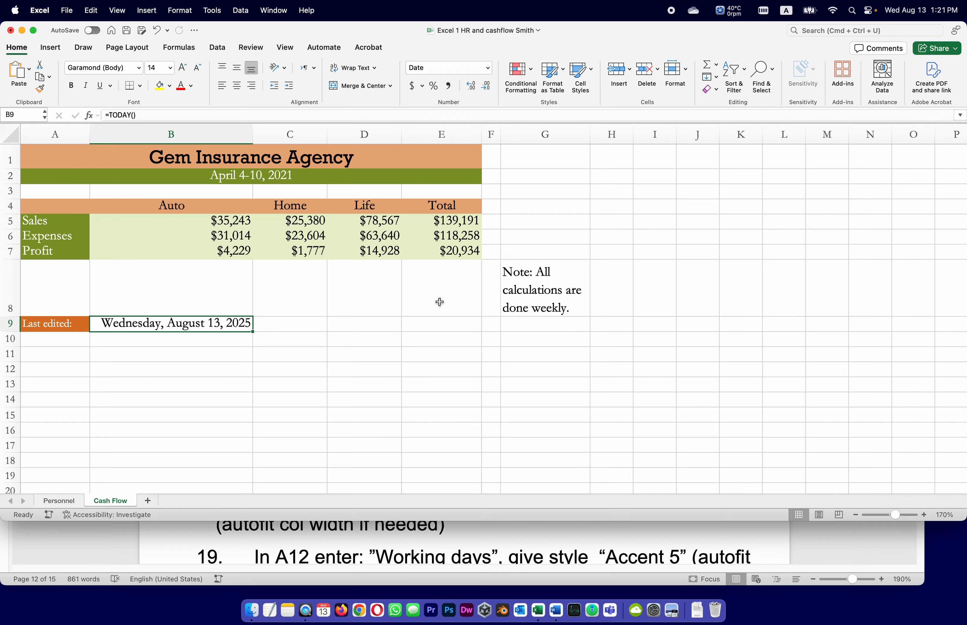
{"action": "left_click_drag", "start_coordinate": [99, 324], "coordinate": [431, 326]}
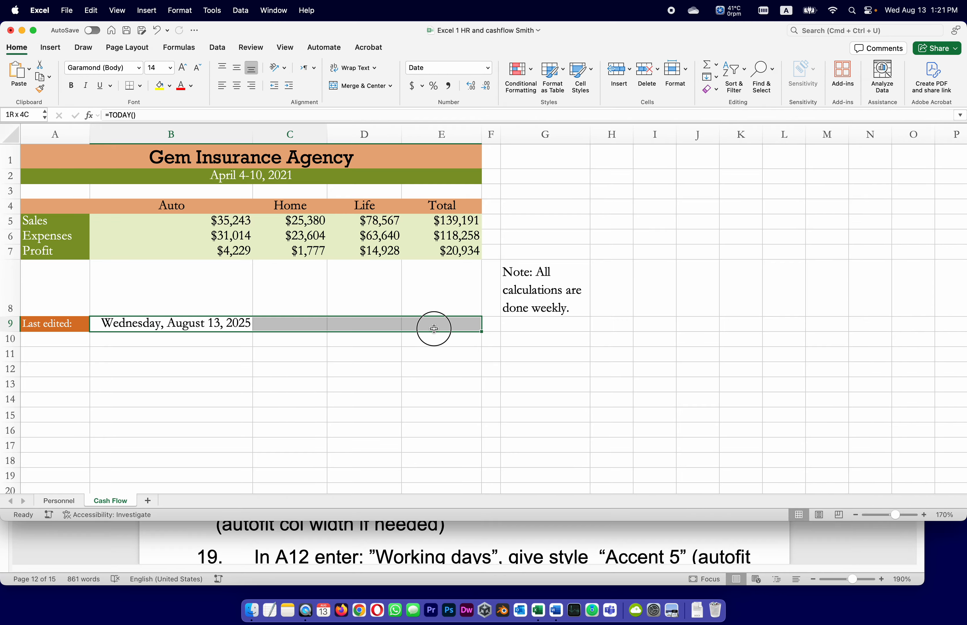
{"action": "left_click", "coordinate": [336, 88]}
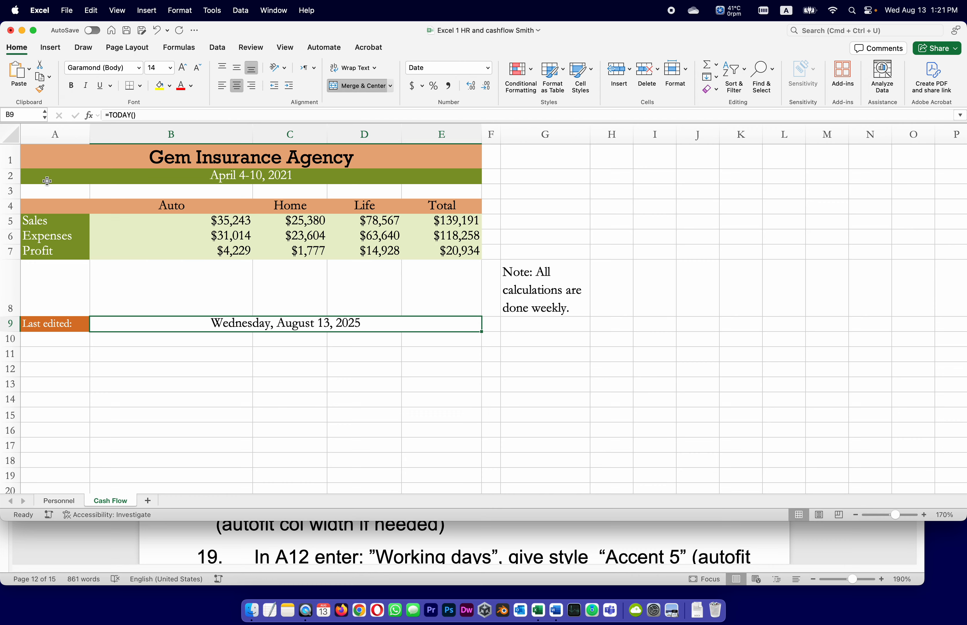
Following task 15 in the Word instructions, apply the Accent2 cell style to B9:E9 in the Excel workbook and save it
{"action": "left_click", "coordinate": [816, 541]}
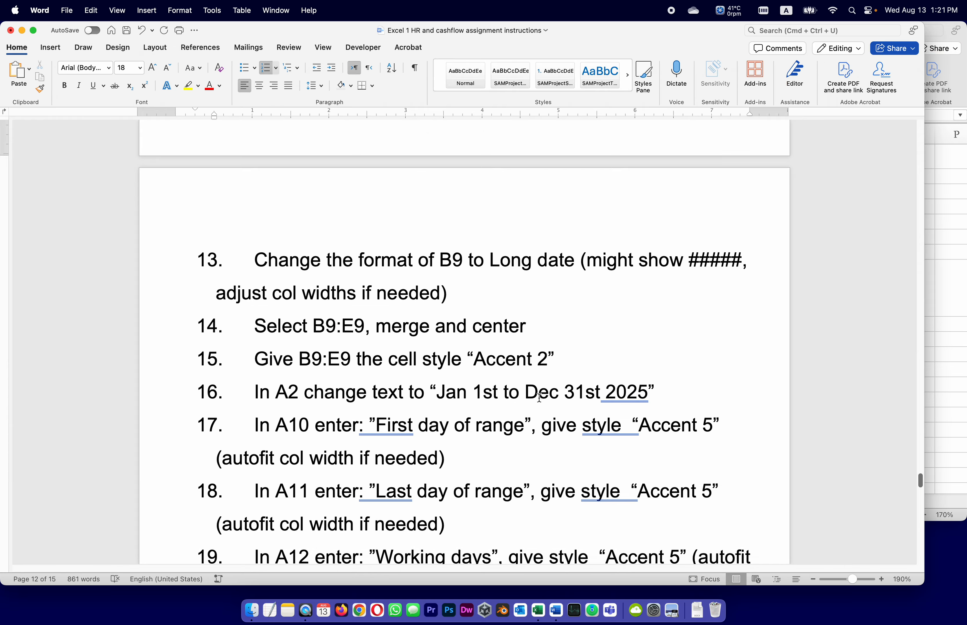
{"action": "left_click", "coordinate": [933, 342]}
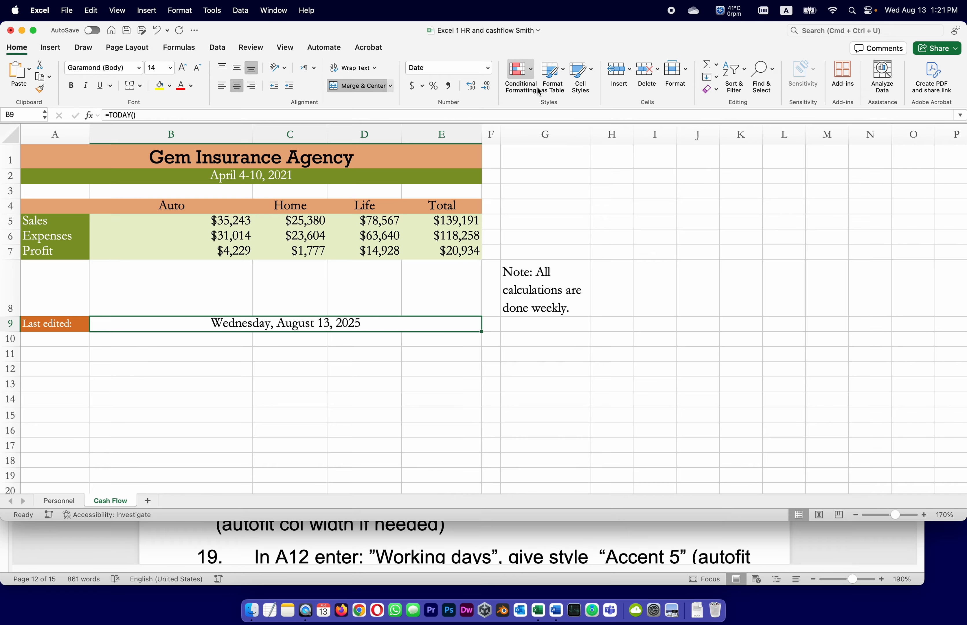
{"action": "left_click", "coordinate": [592, 71]}
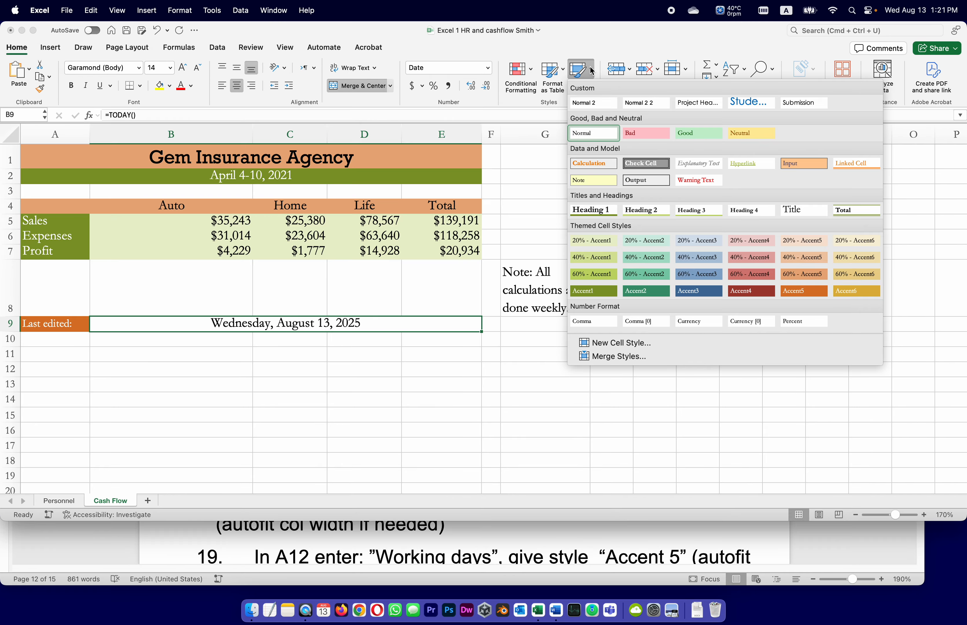
{"action": "left_click", "coordinate": [647, 291]}
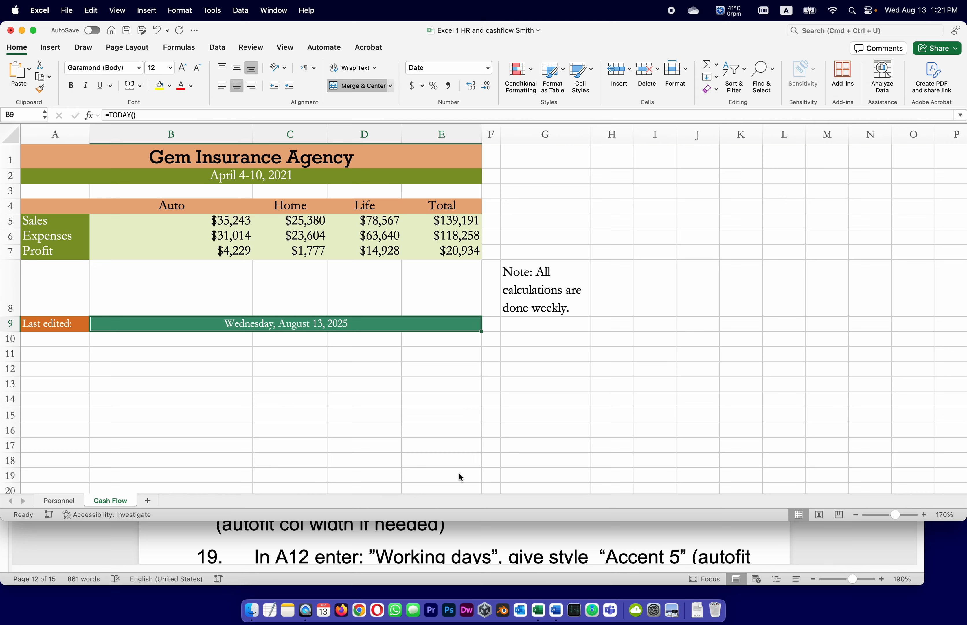
{"action": "left_click", "coordinate": [129, 32]}
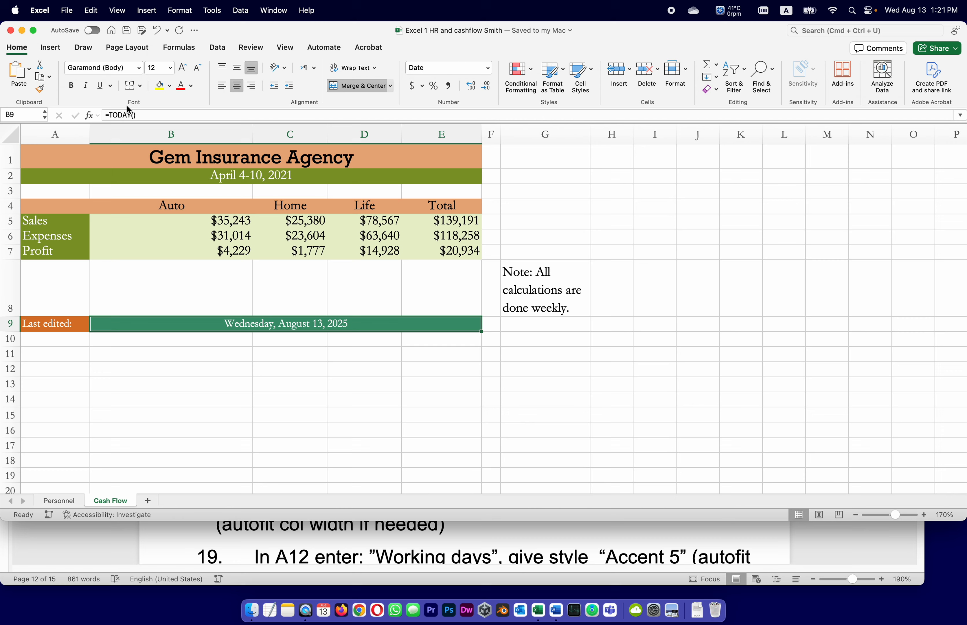
Copy the date range text from task 16 in Word, replace A2's text in Excel with "Jan 1st to Dec 31st 2025", and save the workbook
{"action": "left_click", "coordinate": [820, 535]}
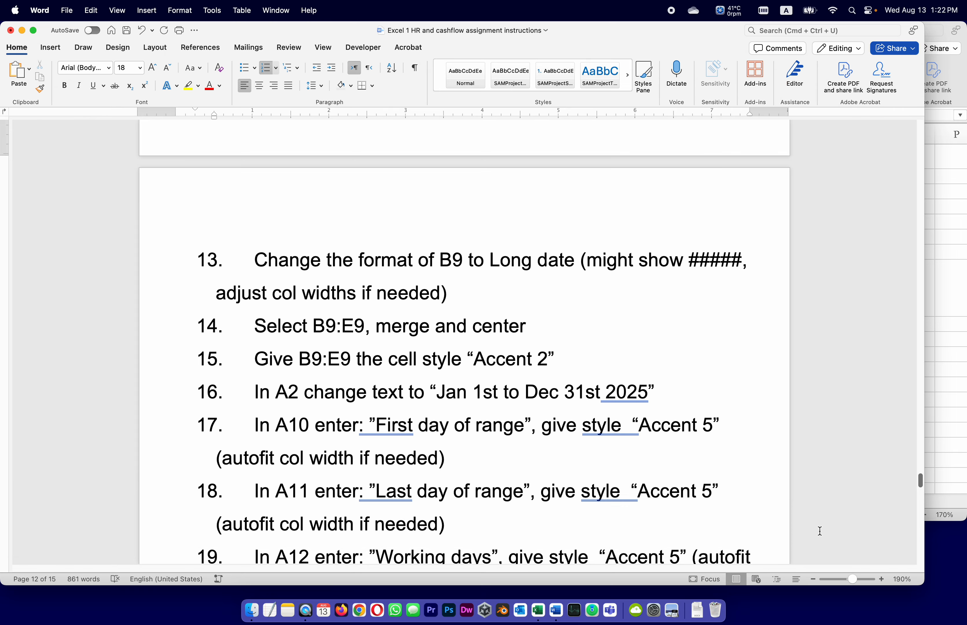
{"action": "left_click_drag", "start_coordinate": [438, 392], "coordinate": [648, 392]}
{"action": "key", "text": "super+c"}
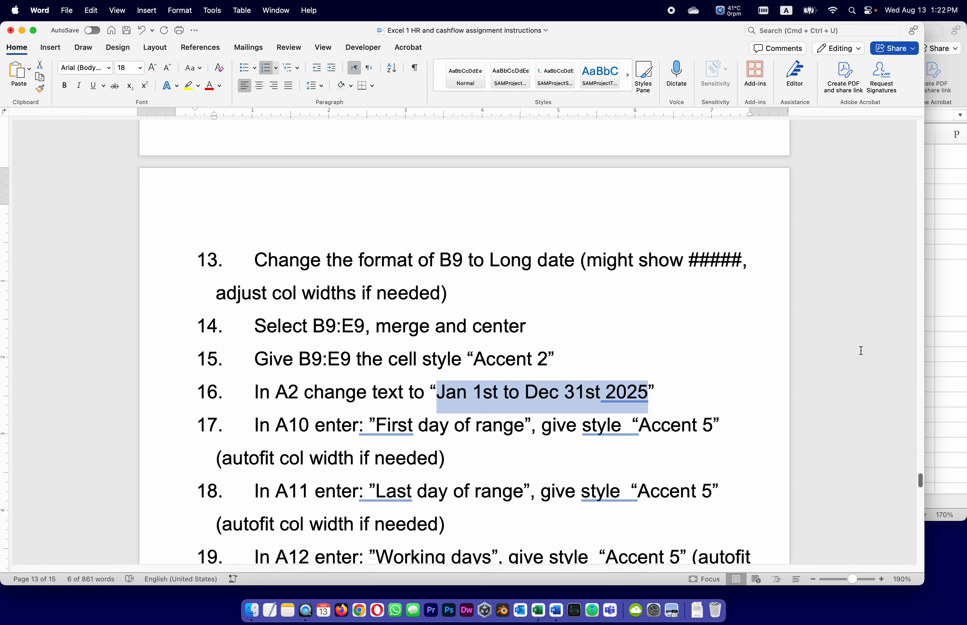
{"action": "left_click", "coordinate": [945, 335]}
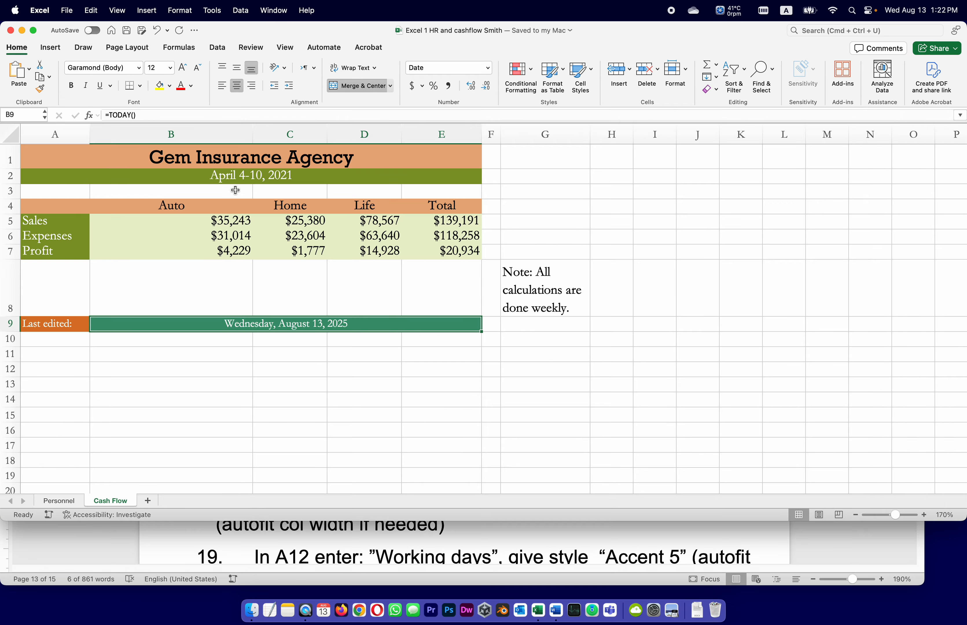
{"action": "left_click", "coordinate": [249, 177]}
{"action": "left_click_drag", "start_coordinate": [171, 115], "coordinate": [1, 102]}
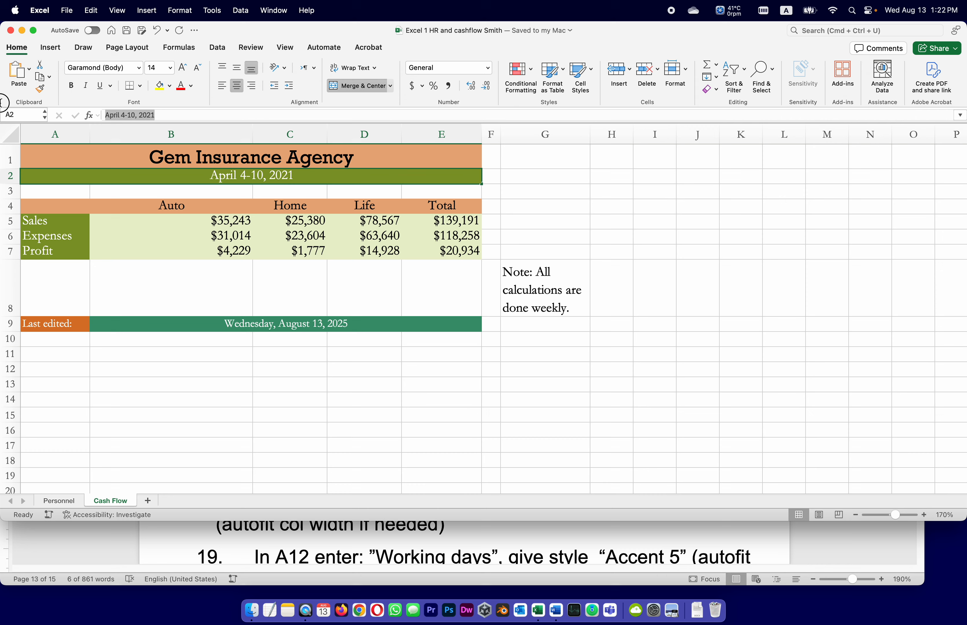
{"action": "key", "text": "super+v"}
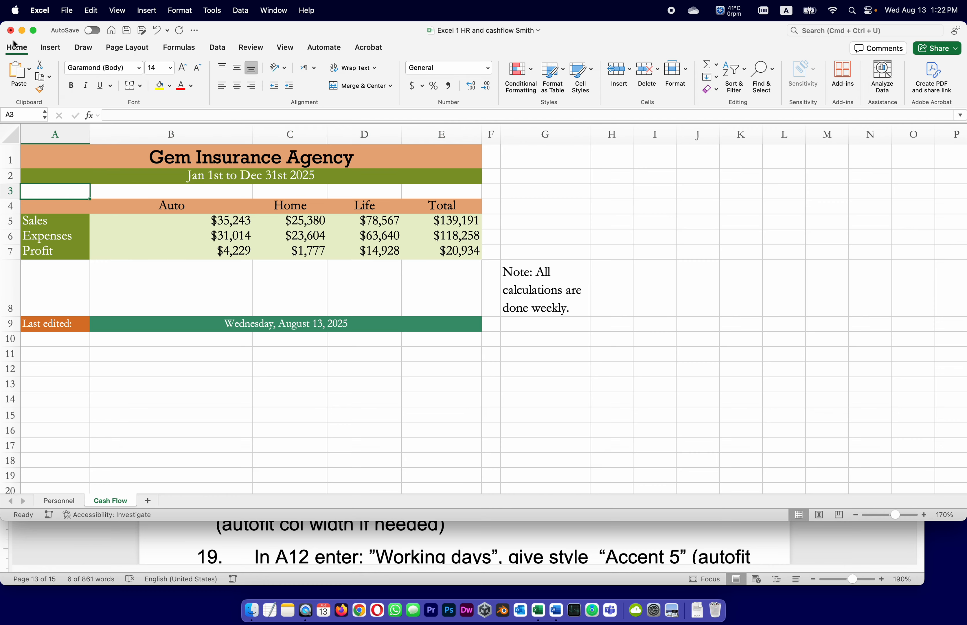
{"action": "left_click", "coordinate": [126, 30]}
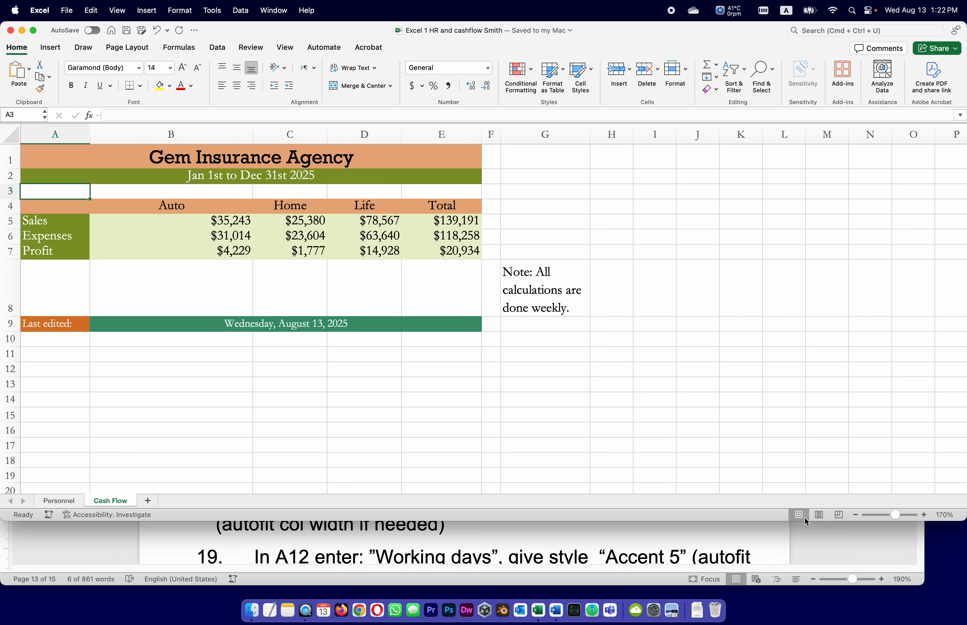
Copy the label text from task 17 in Word and enter "First day of range" in A10 of the Excel workbook
{"action": "left_click", "coordinate": [806, 537]}
{"action": "scroll", "coordinate": [319, 394], "scroll_direction": "down", "scroll_amount": 5}
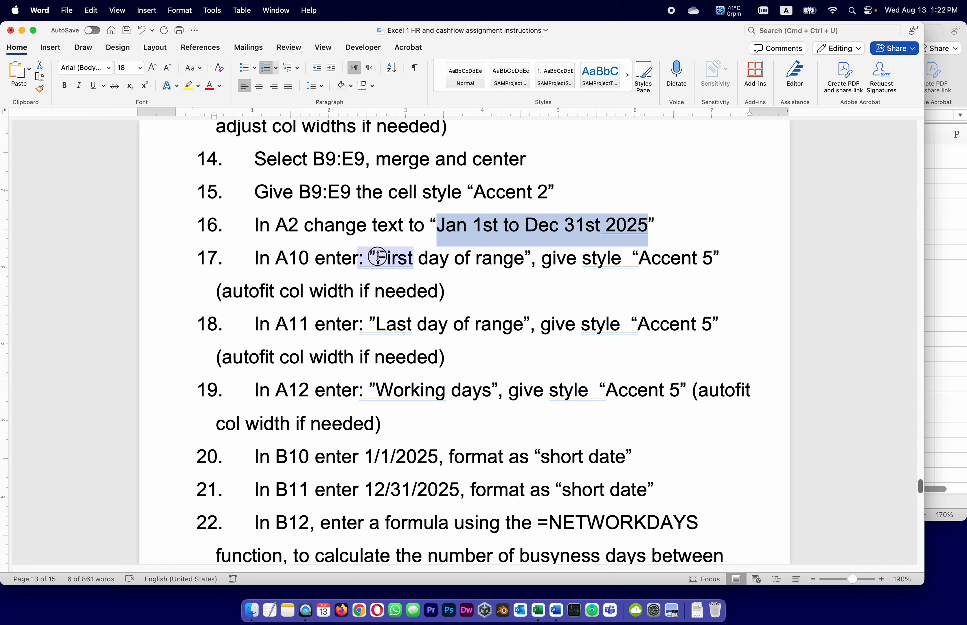
{"action": "left_click_drag", "start_coordinate": [382, 256], "coordinate": [514, 253]}
{"action": "key", "text": "cmd+c"}
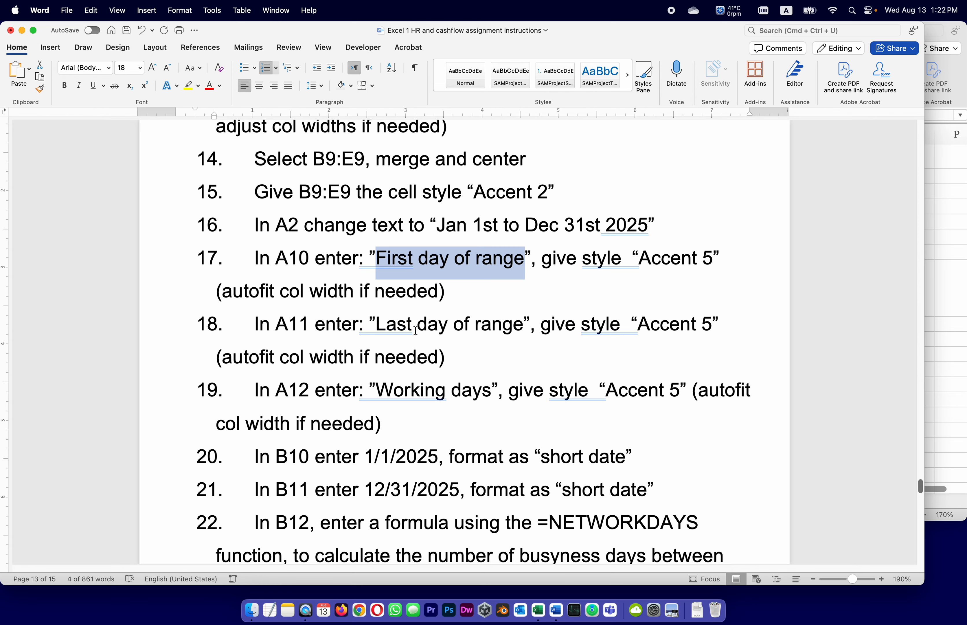
{"action": "left_click", "coordinate": [950, 267]}
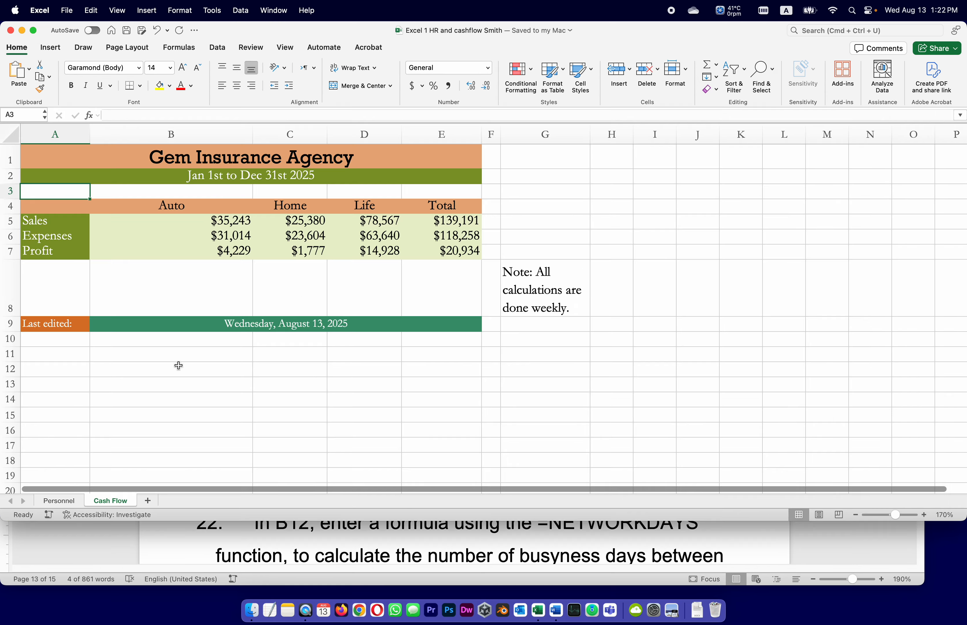
{"action": "left_click", "coordinate": [40, 341]}
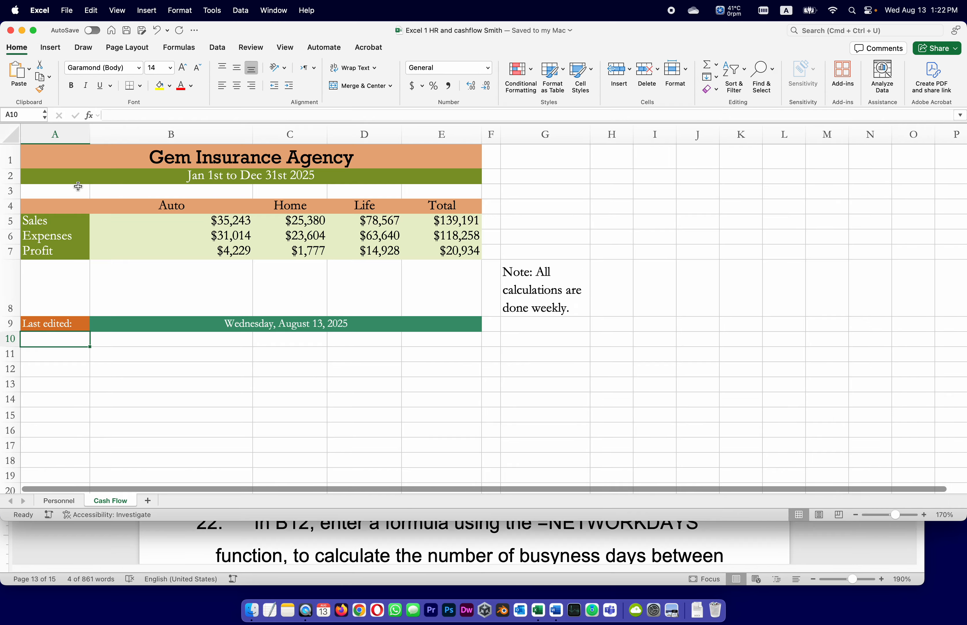
{"action": "type", "text": "First day of range"}
{"action": "key", "text": "Return"}
Reuse the copied label in A11, changing it to "Last day of range", and autofit column A
{"action": "left_click", "coordinate": [122, 115]}
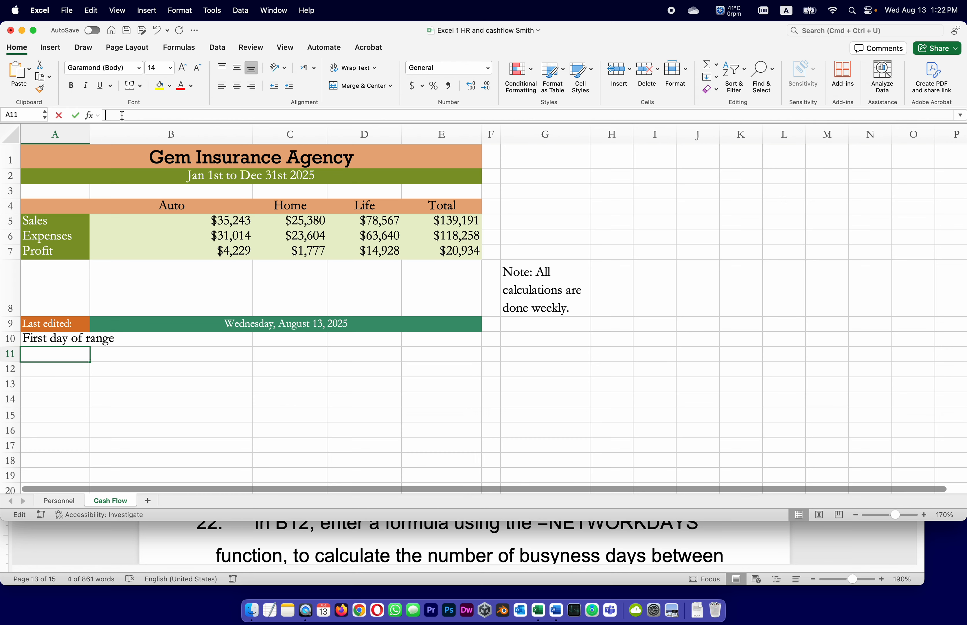
{"action": "key", "text": "cmd+v"}
{"action": "left_click", "coordinate": [121, 117]}
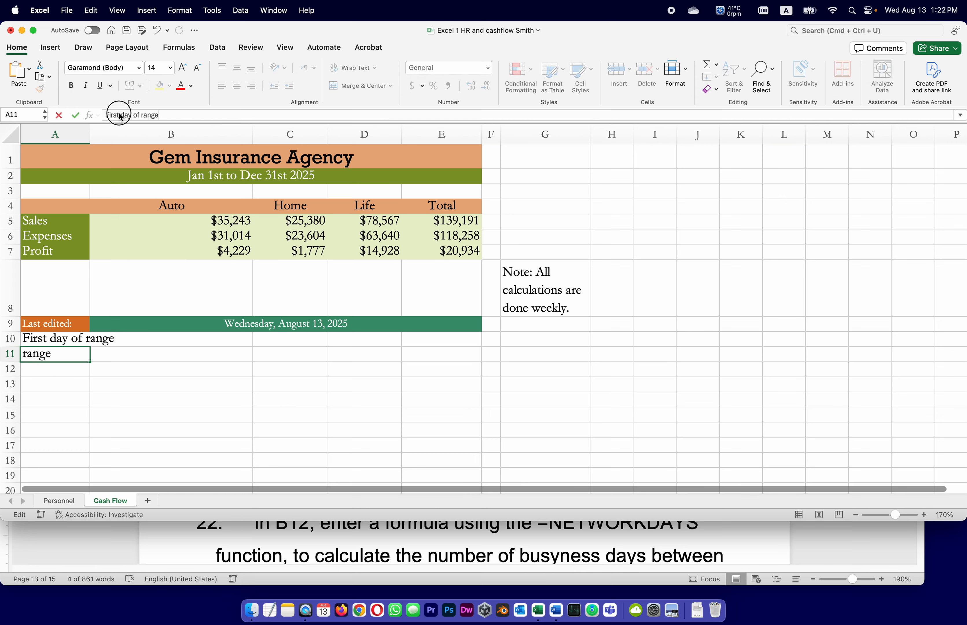
{"action": "left_click_drag", "start_coordinate": [119, 115], "coordinate": [92, 116]}
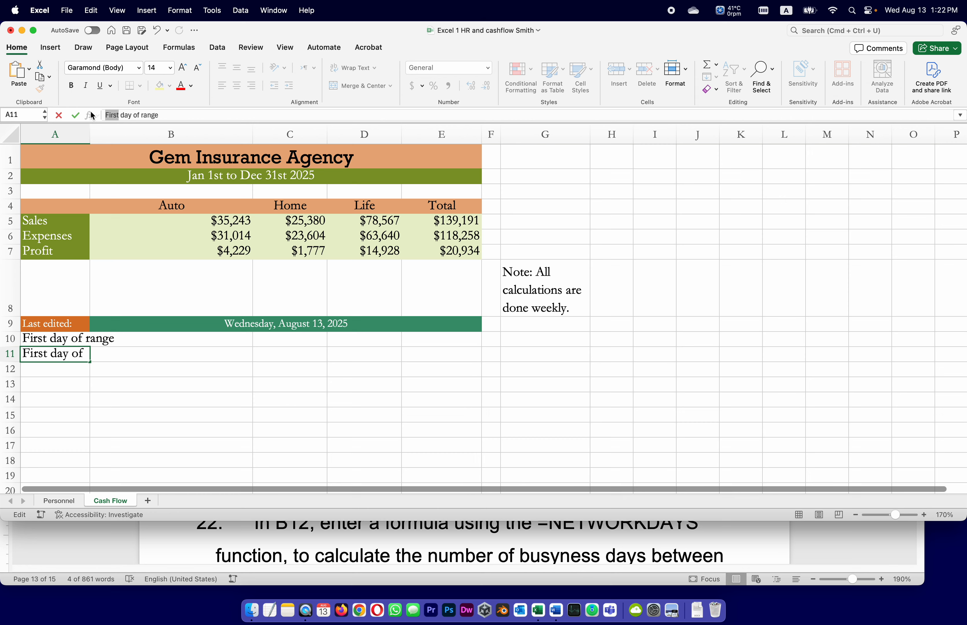
{"action": "type", "text": "Last"}
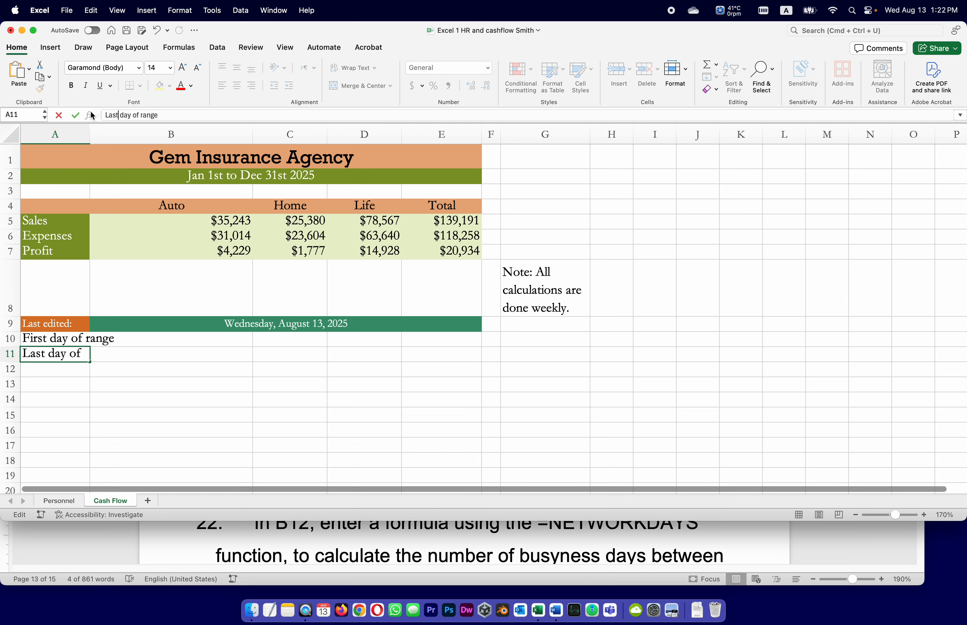
{"action": "key", "text": "Return"}
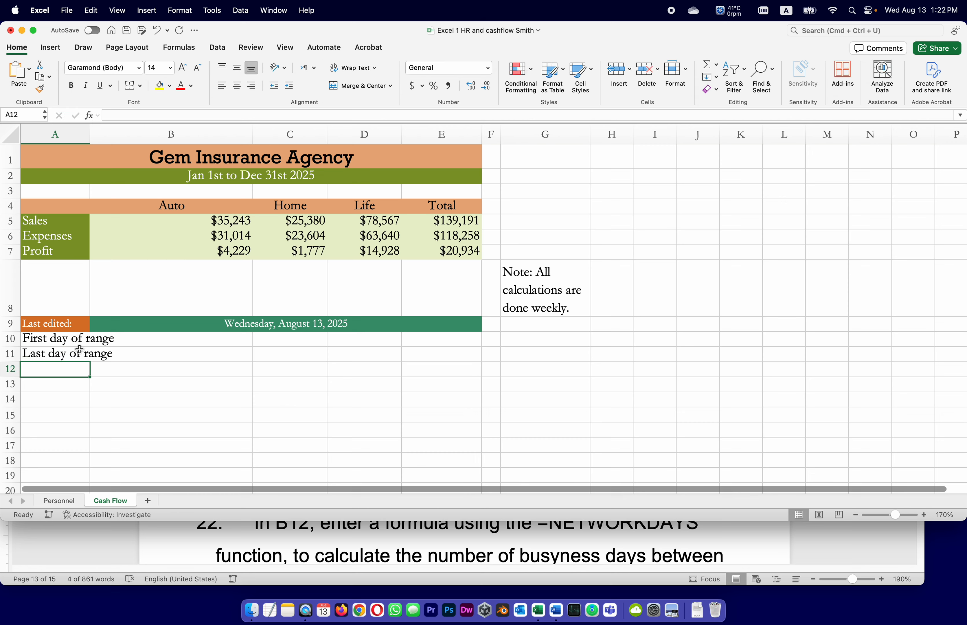
{"action": "double_click", "coordinate": [90, 134]}
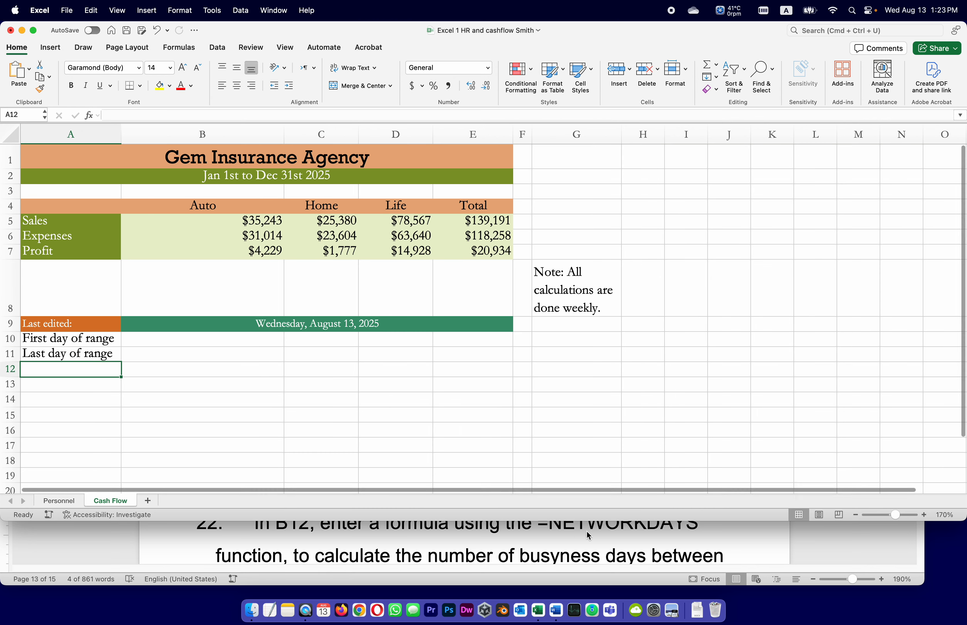
Check task 19 in the Word instructions and enter "Working days" in A12 of the Excel workbook
{"action": "left_click_drag", "start_coordinate": [43, 338], "coordinate": [45, 354]}
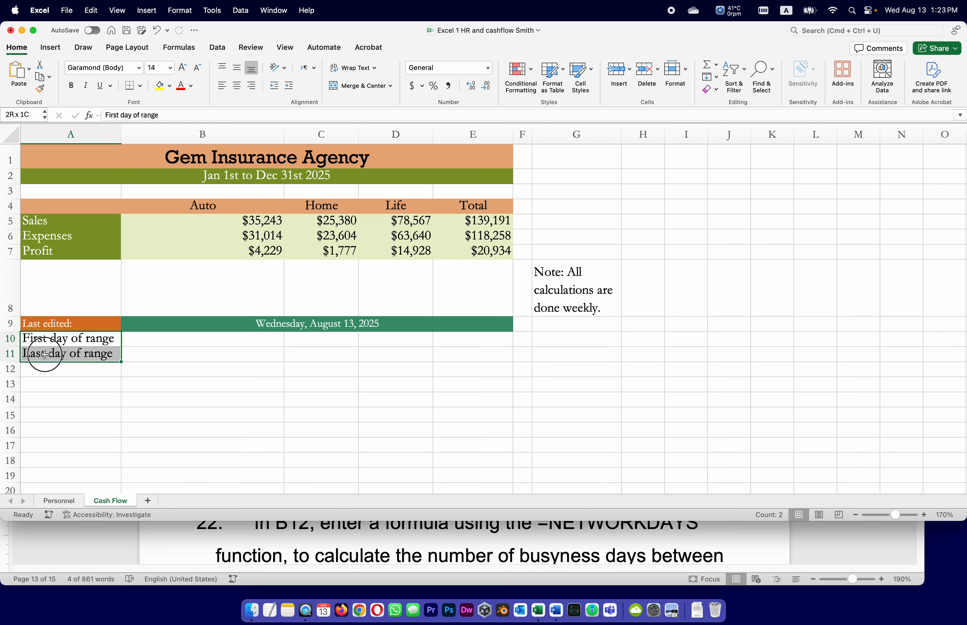
{"action": "left_click", "coordinate": [727, 554]}
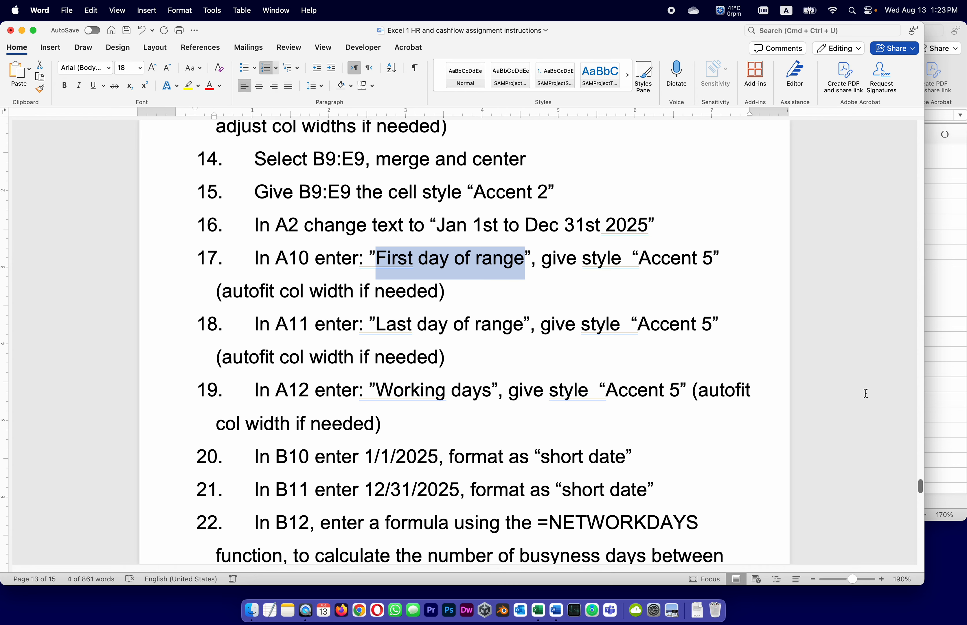
{"action": "left_click", "coordinate": [935, 338]}
{"action": "left_click", "coordinate": [43, 371]}
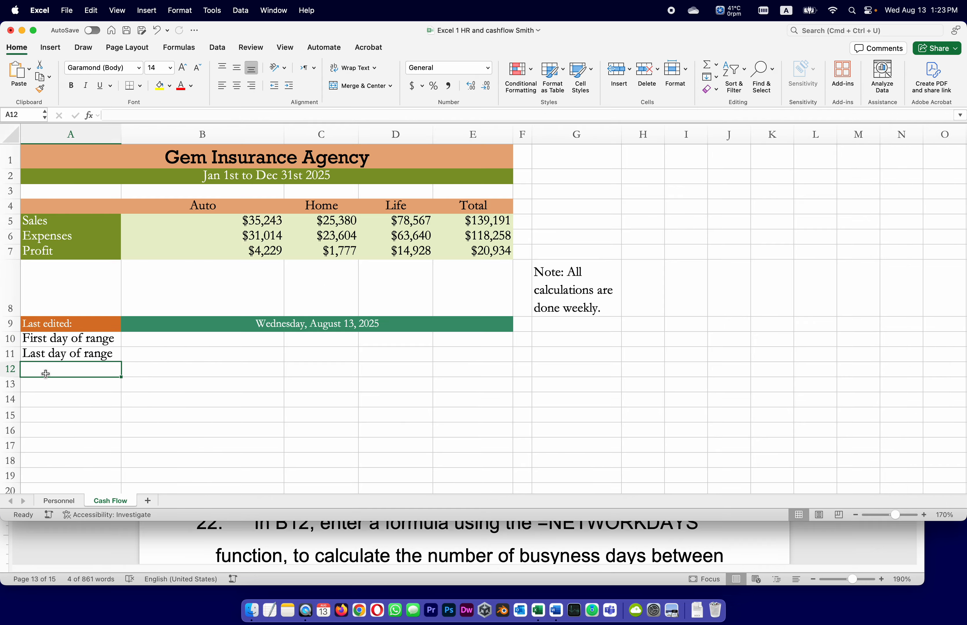
{"action": "left_click", "coordinate": [149, 118]}
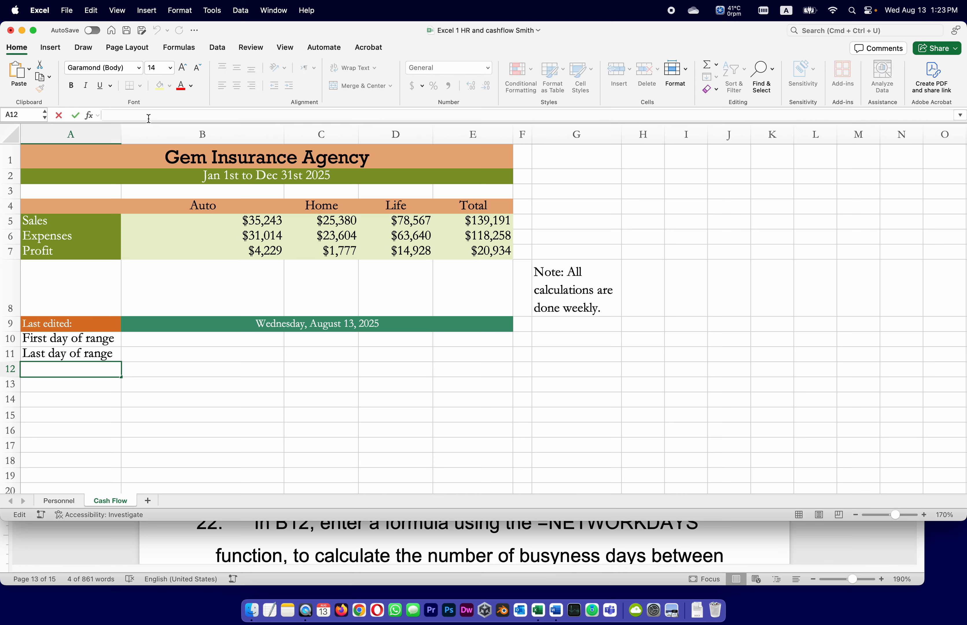
{"action": "type", "text": "Working days"}
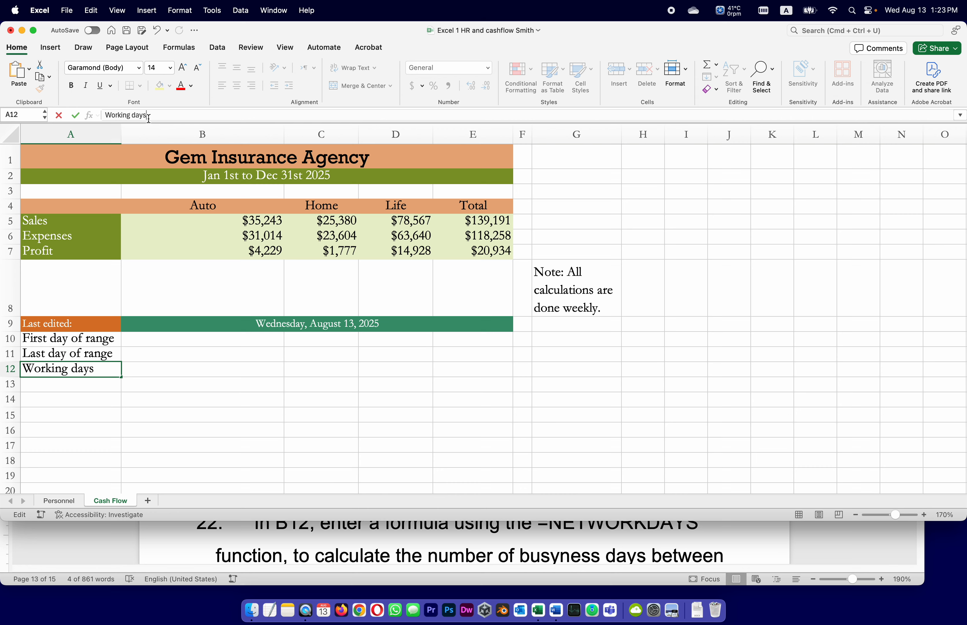
{"action": "key", "text": "Return"}
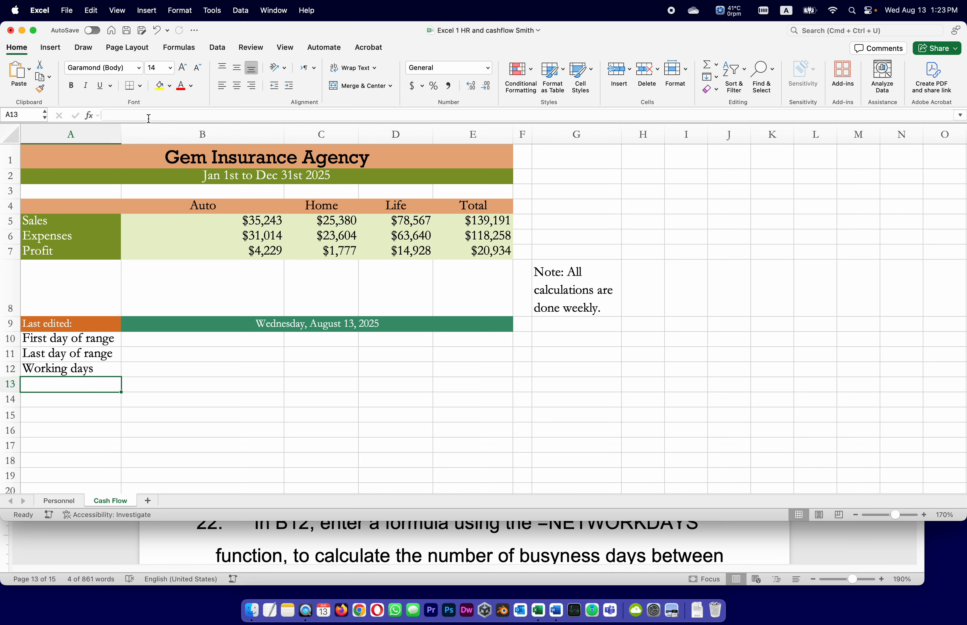
Apply the Accent5 cell style to the three labels in A10:A12
{"action": "left_click_drag", "start_coordinate": [48, 345], "coordinate": [48, 371]}
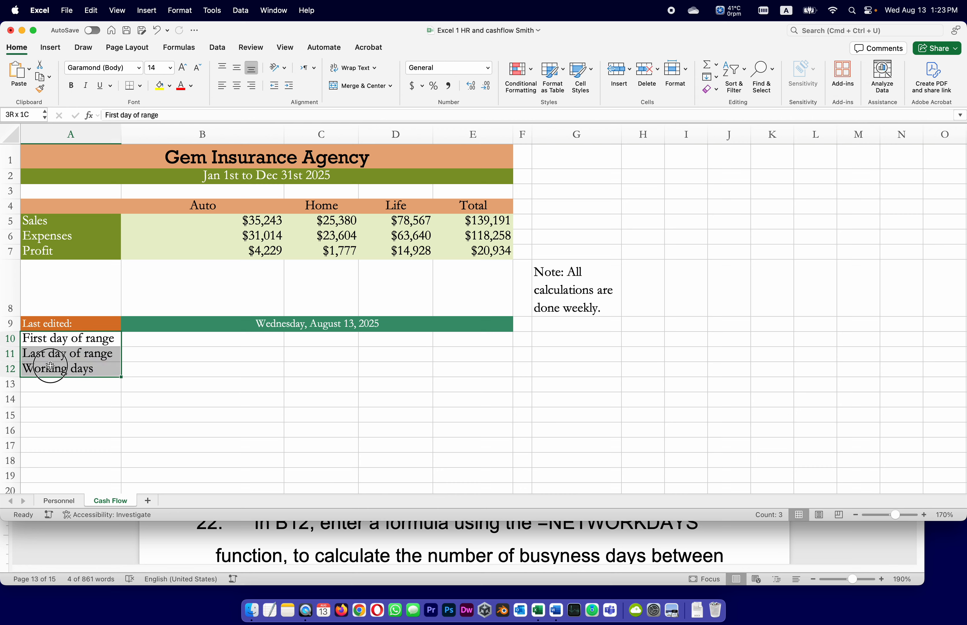
{"action": "left_click", "coordinate": [592, 77]}
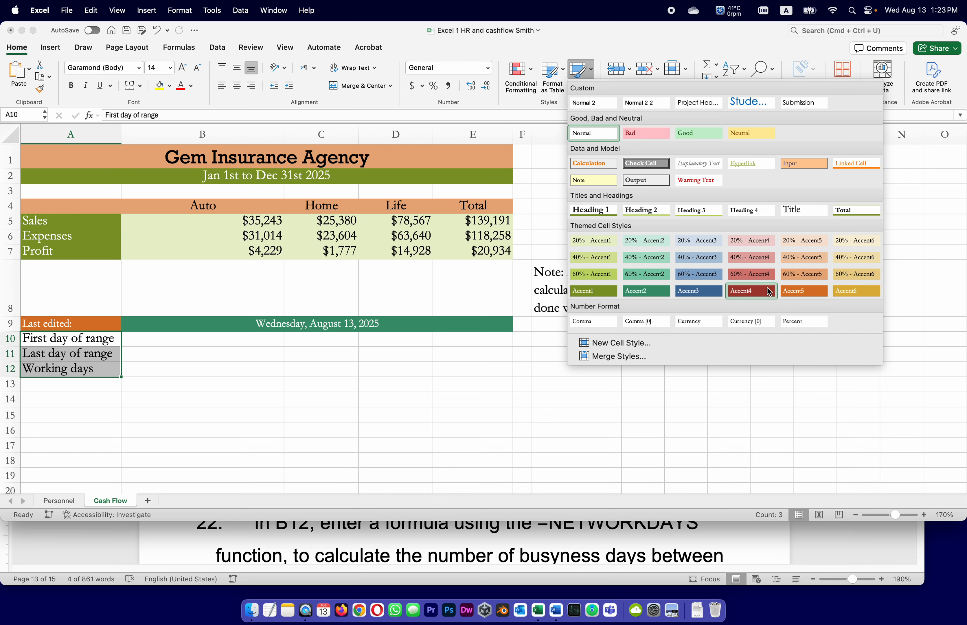
{"action": "left_click", "coordinate": [786, 292]}
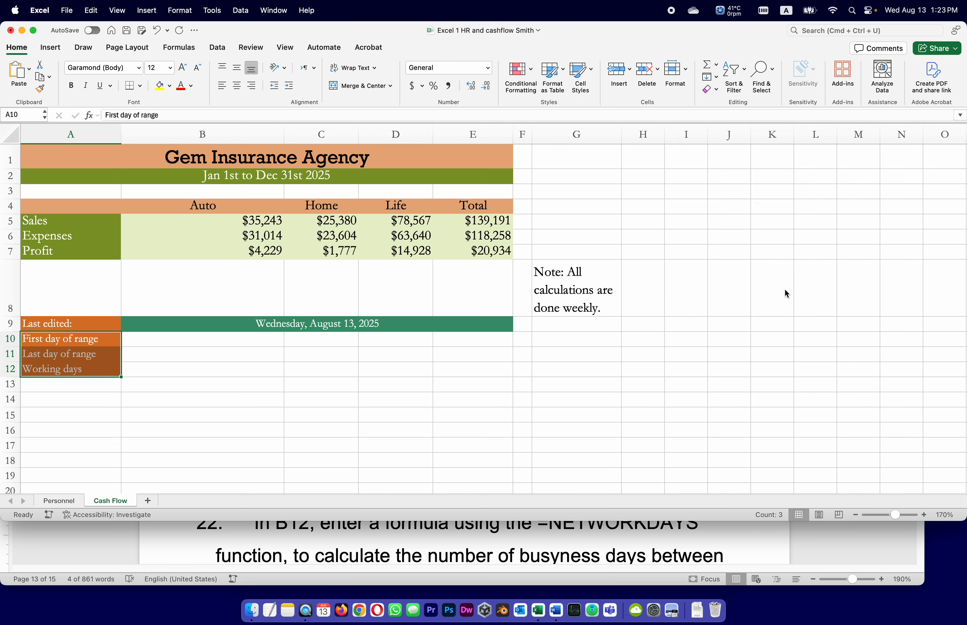
Save the workbook, check the remaining labelling and date tasks in the Word instructions, and return to Excel
{"action": "left_click", "coordinate": [205, 400]}
{"action": "key", "text": "super+s"}
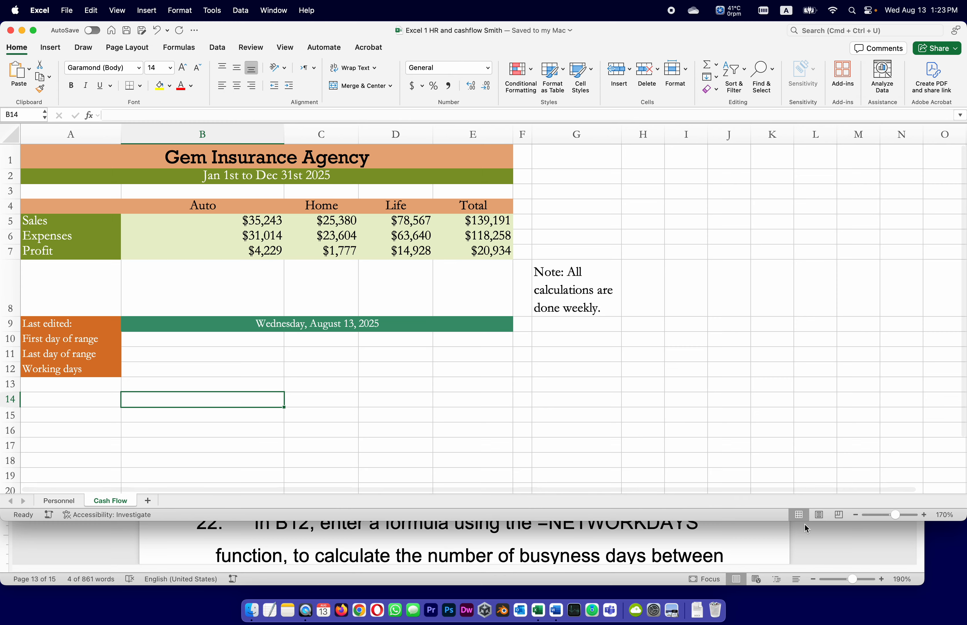
{"action": "left_click", "coordinate": [844, 547]}
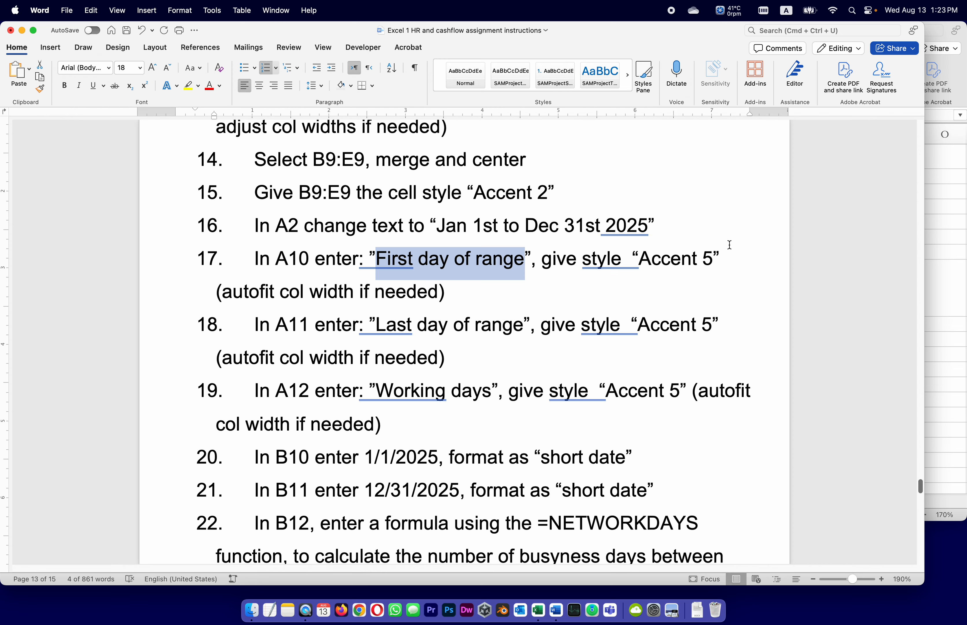
{"action": "left_click", "coordinate": [939, 267]}
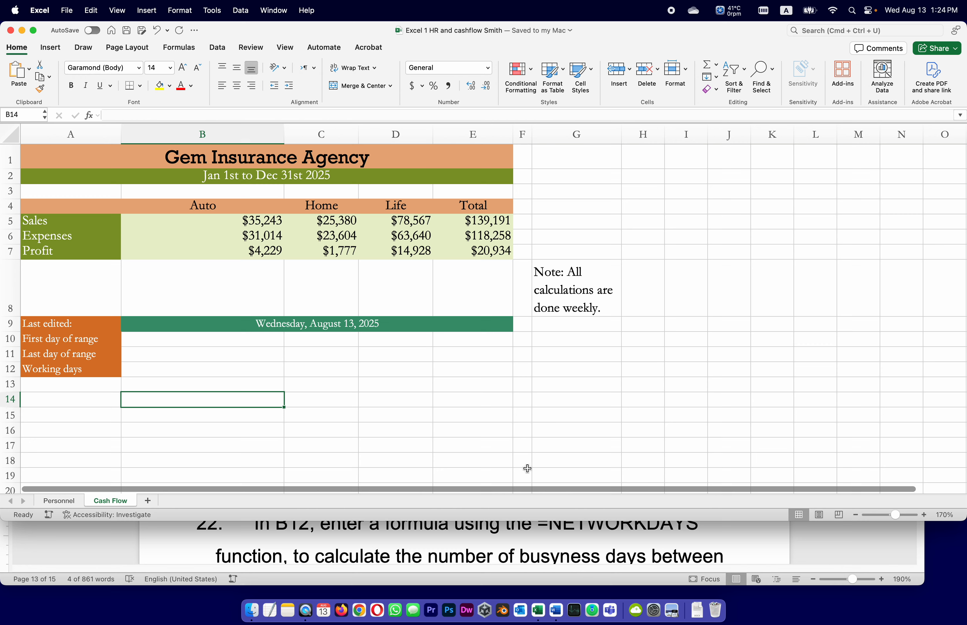
Switch to the Word instructions and copy the date 1/1/2025 from task 20
{"action": "key", "text": "super+Tab"}
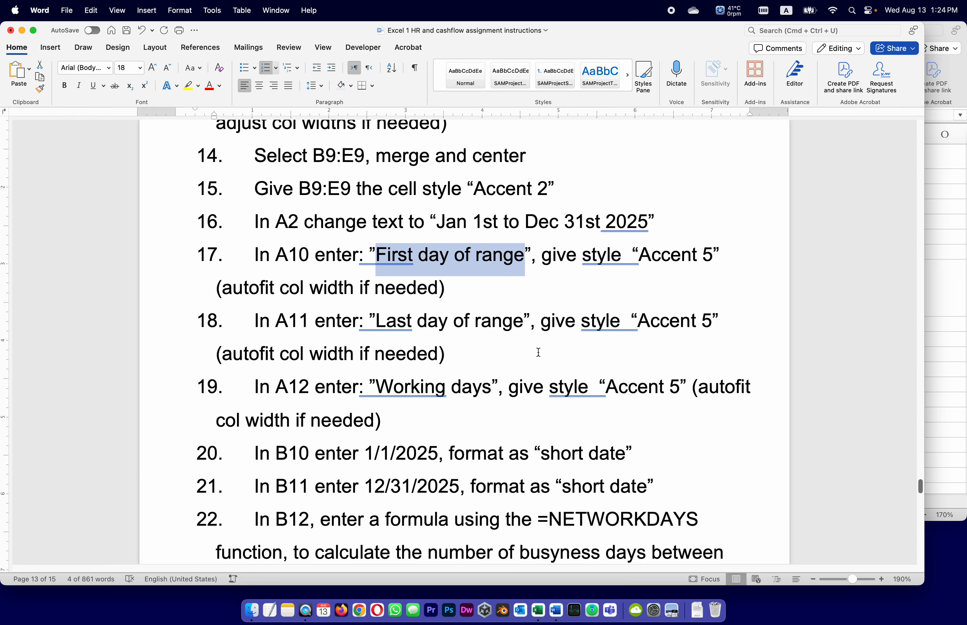
{"action": "scroll", "coordinate": [537, 352], "scroll_direction": "down", "scroll_amount": 1}
{"action": "scroll", "coordinate": [539, 352], "scroll_direction": "down", "scroll_amount": 1}
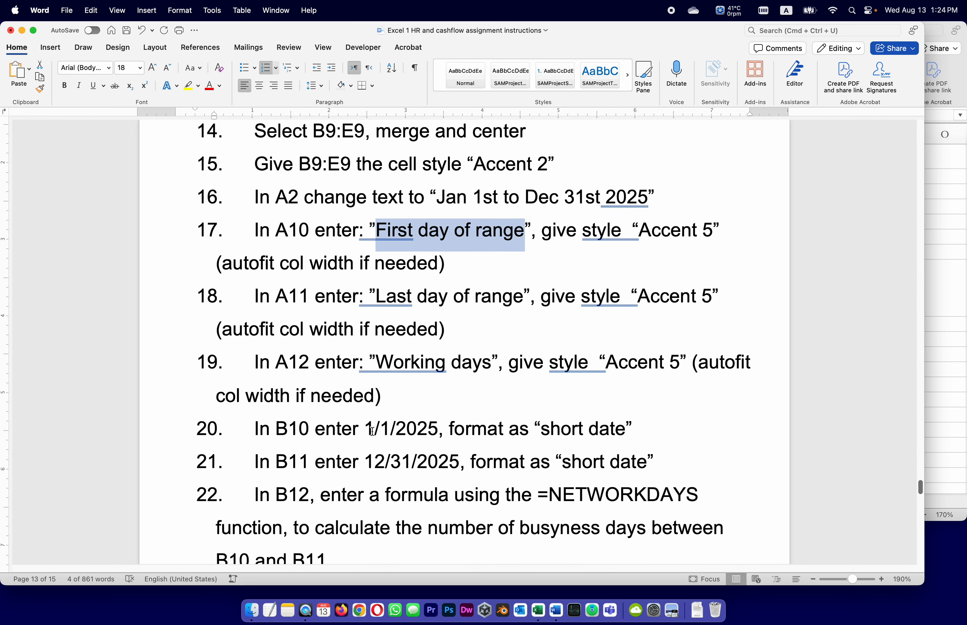
{"action": "left_click_drag", "start_coordinate": [369, 427], "coordinate": [438, 429]}
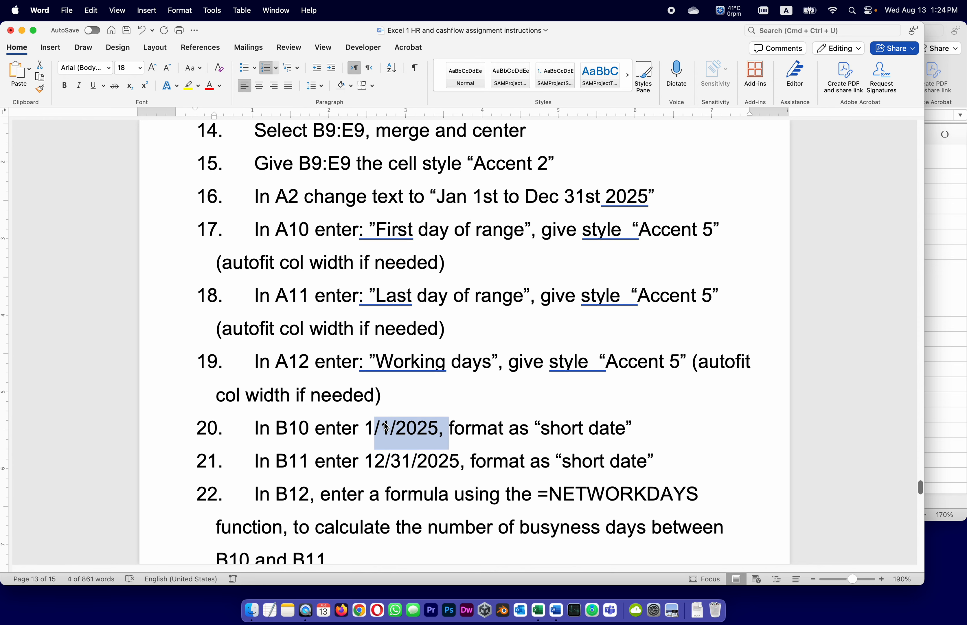
{"action": "left_click", "coordinate": [374, 427]}
{"action": "left_click_drag", "start_coordinate": [365, 427], "coordinate": [420, 431]}
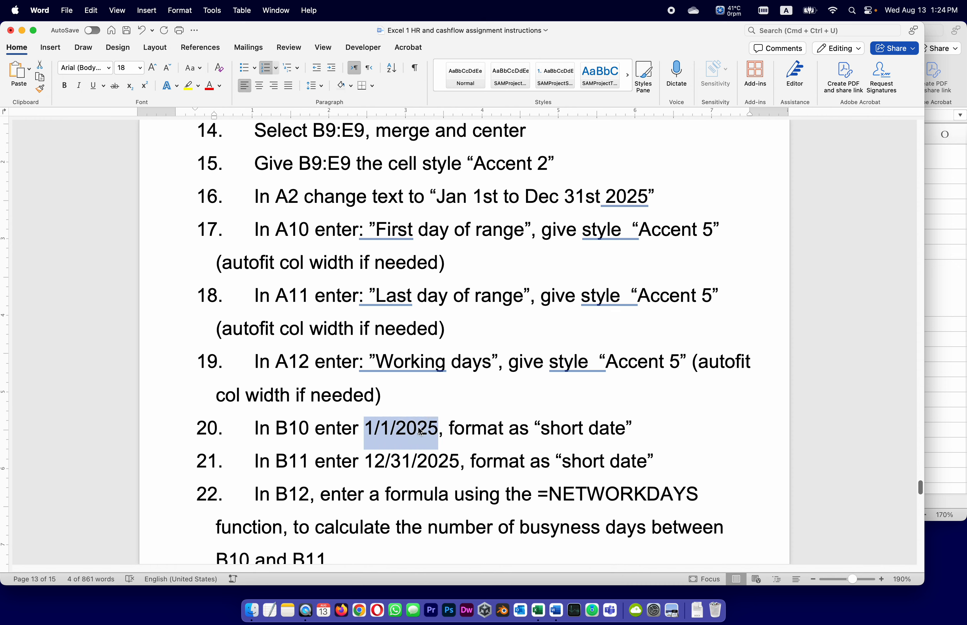
{"action": "key", "text": "super+c"}
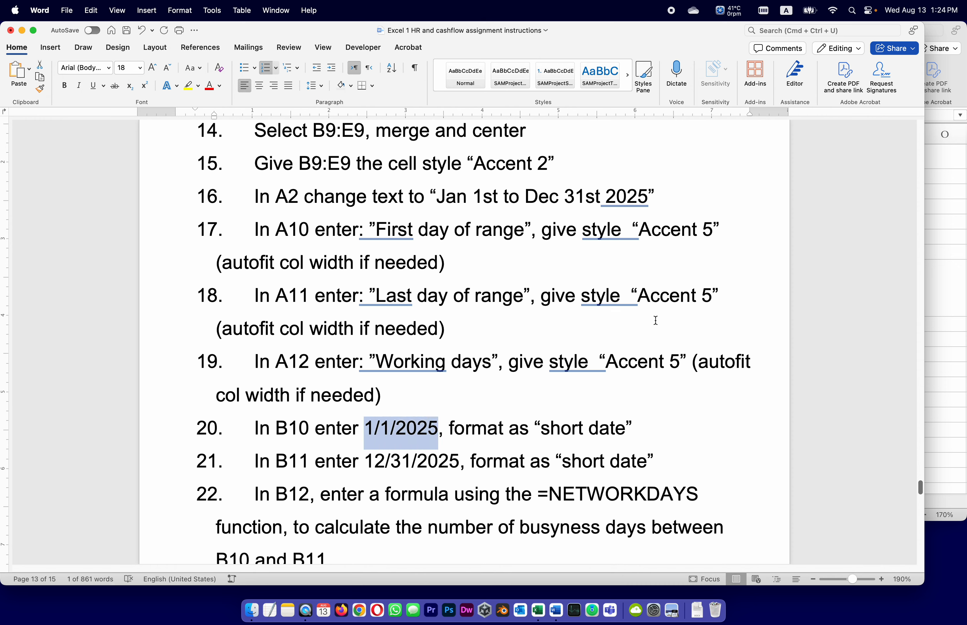
Return to the Excel workbook and enter the copied date 1/1/2025 in B10
{"action": "left_click", "coordinate": [947, 249]}
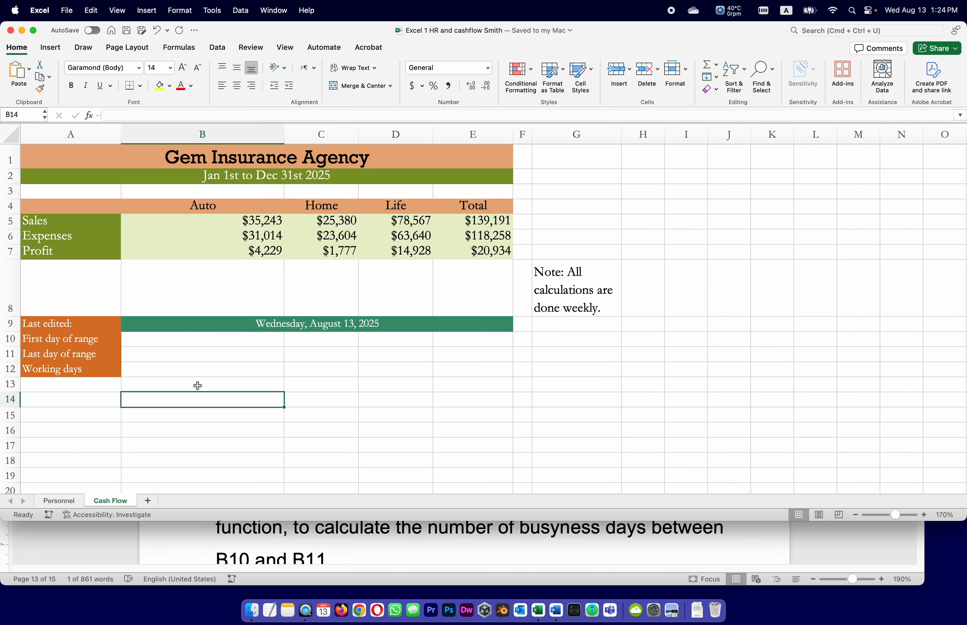
{"action": "left_click", "coordinate": [162, 341]}
{"action": "left_click", "coordinate": [137, 116]}
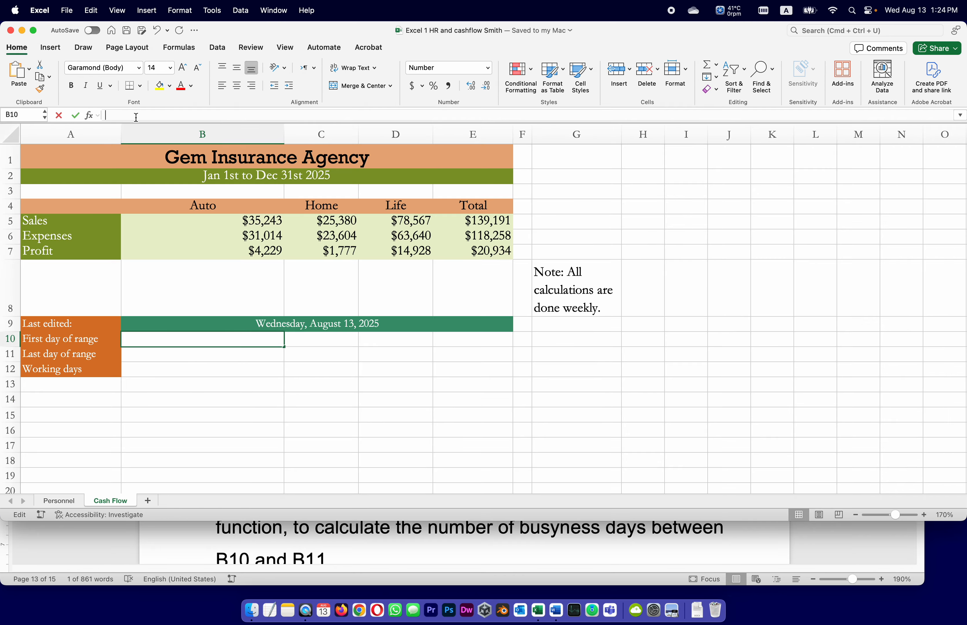
{"action": "type", "text": "1/1/2025"}
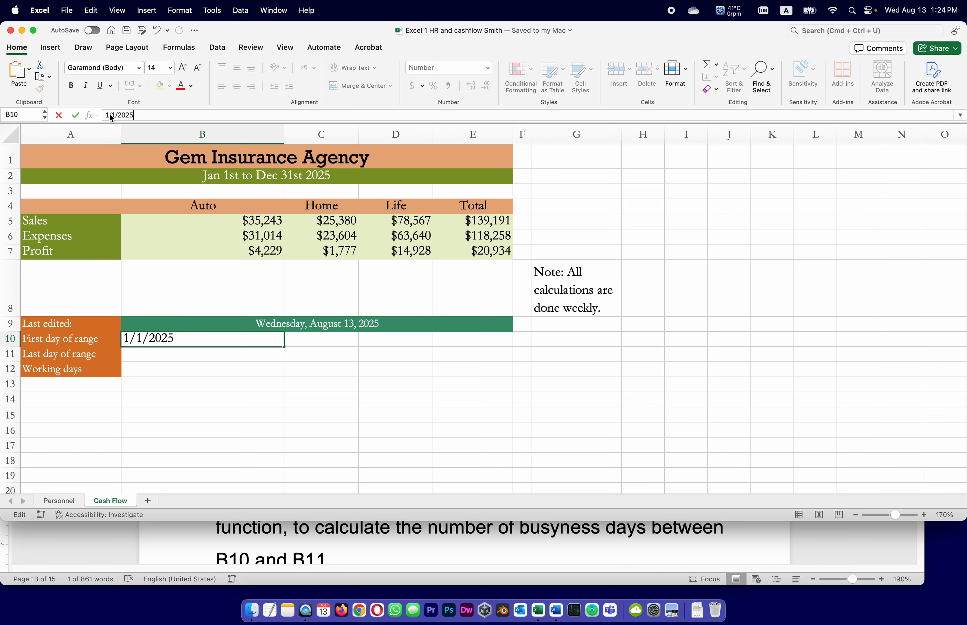
{"action": "key", "text": "Return"}
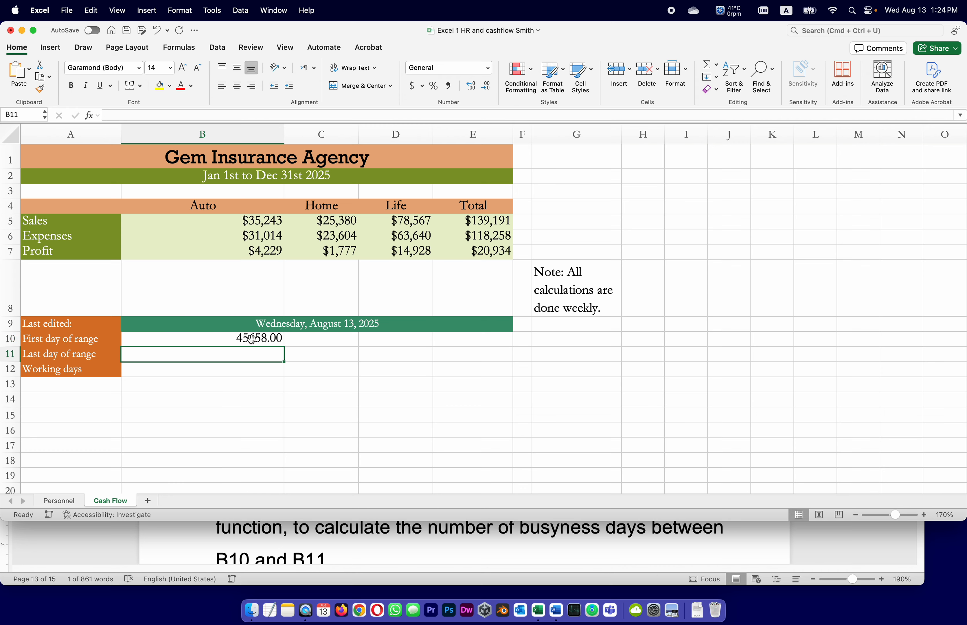
Check the format required by task 20 in Word and format B10 in Excel as Short Date
{"action": "left_click", "coordinate": [829, 554]}
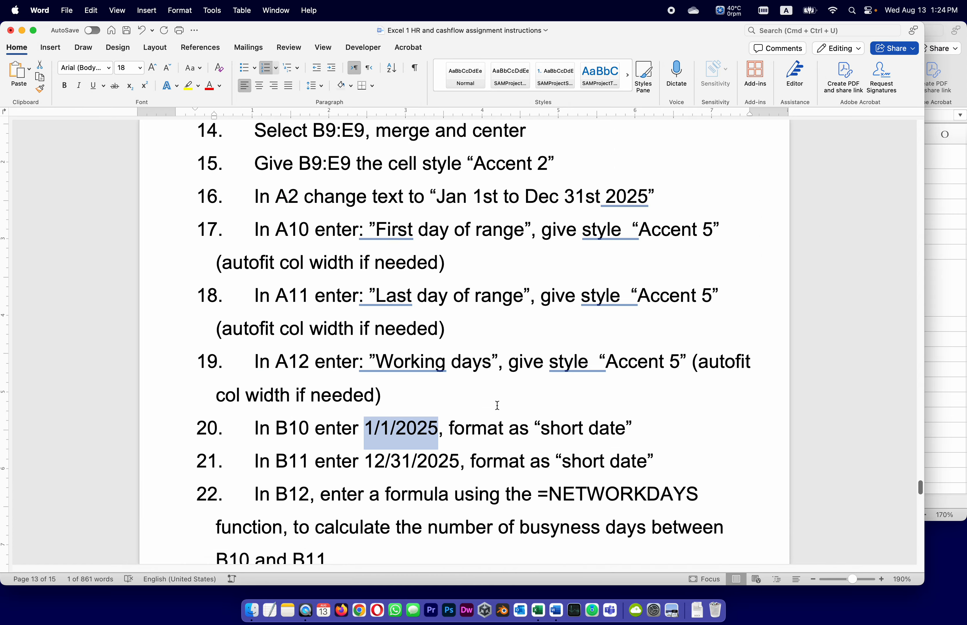
{"action": "left_click", "coordinate": [939, 339]}
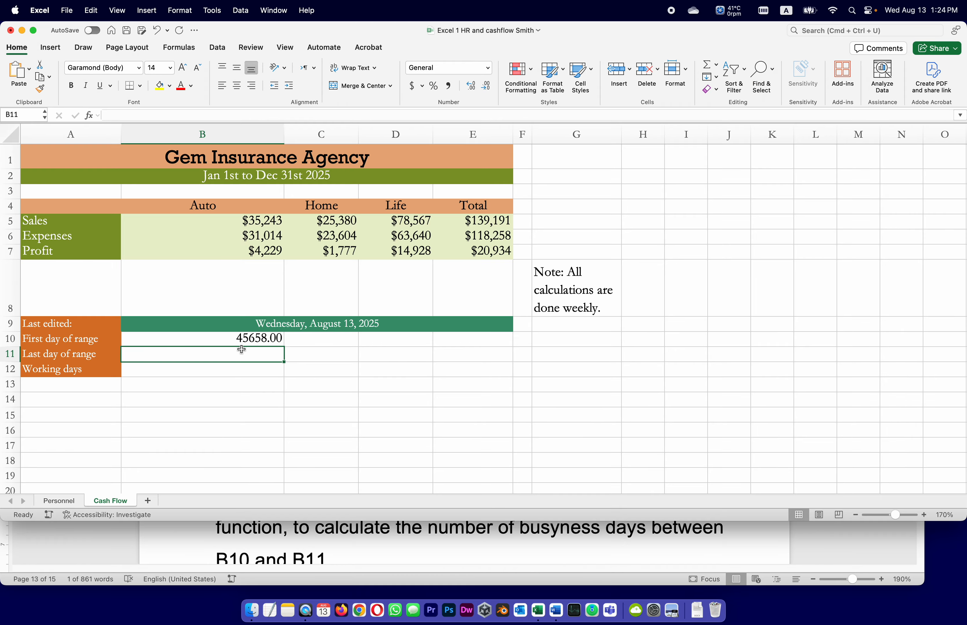
{"action": "left_click", "coordinate": [239, 338]}
{"action": "left_click", "coordinate": [488, 67]}
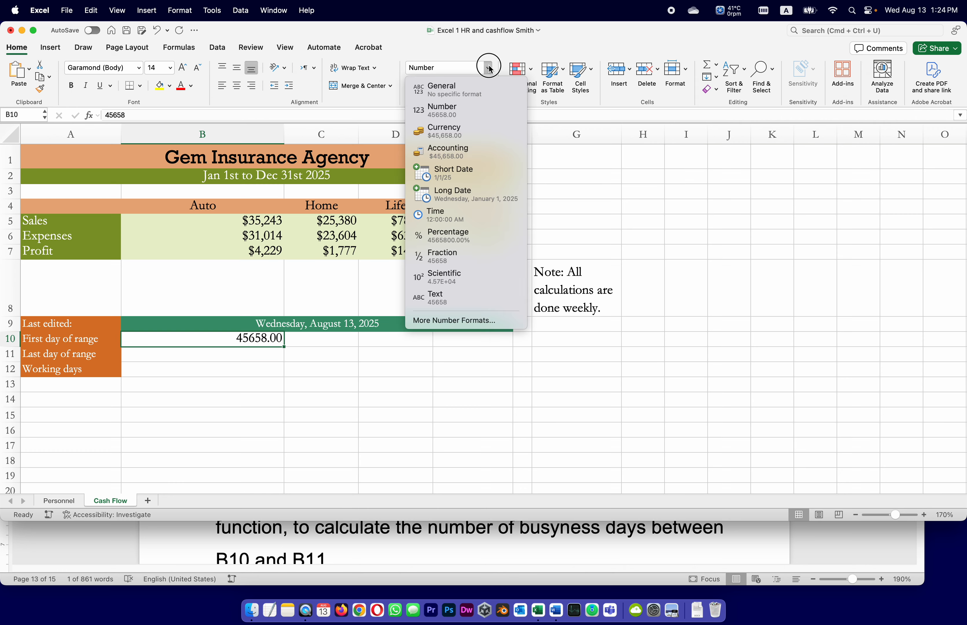
{"action": "left_click", "coordinate": [477, 173]}
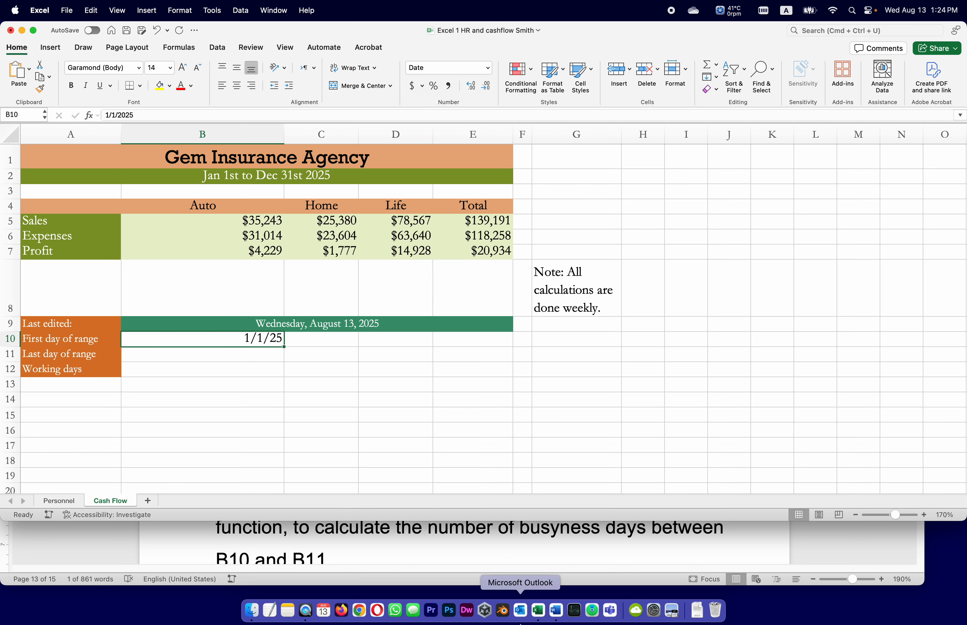
Reuse the copied date in B11, changing its month and day so the cell contains 12/31/2025
{"action": "left_click", "coordinate": [234, 354]}
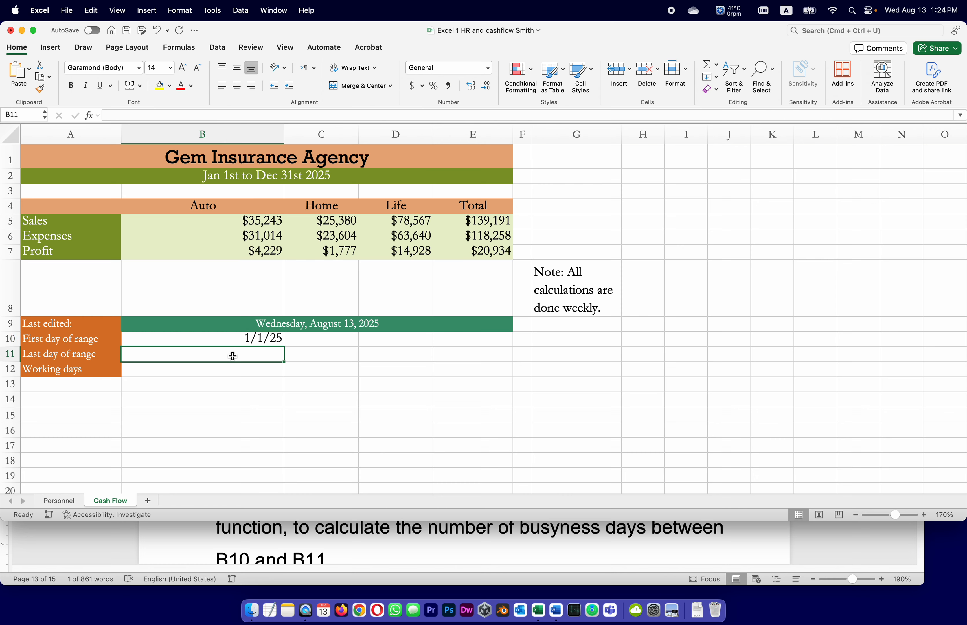
{"action": "left_click", "coordinate": [152, 116]}
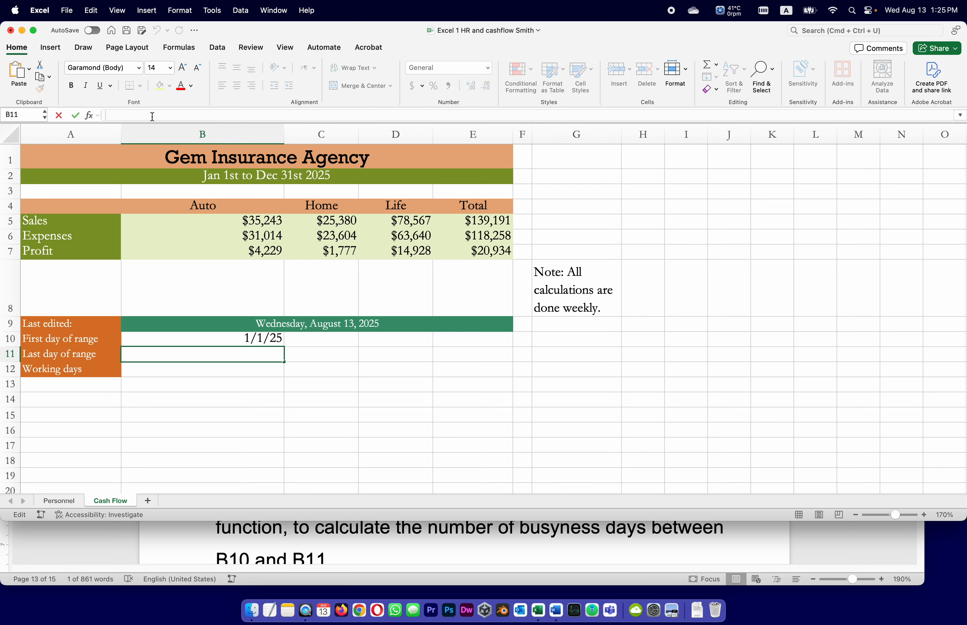
{"action": "type", "text": "1/1/2025"}
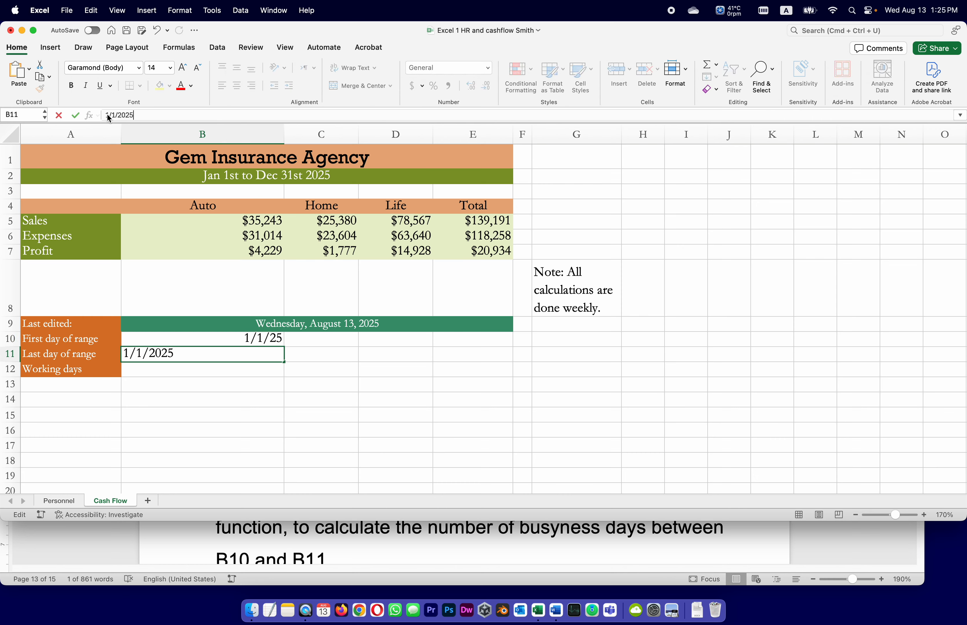
{"action": "left_click", "coordinate": [108, 116]}
{"action": "type", "text": "2"}
{"action": "left_click", "coordinate": [117, 116]}
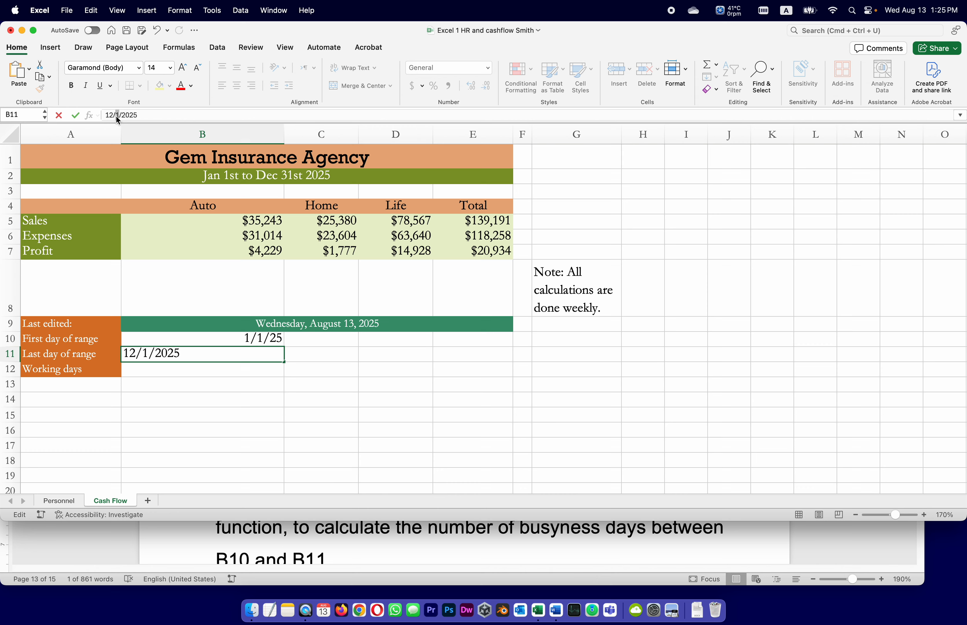
{"action": "type", "text": "3"}
{"action": "left_click", "coordinate": [178, 114]}
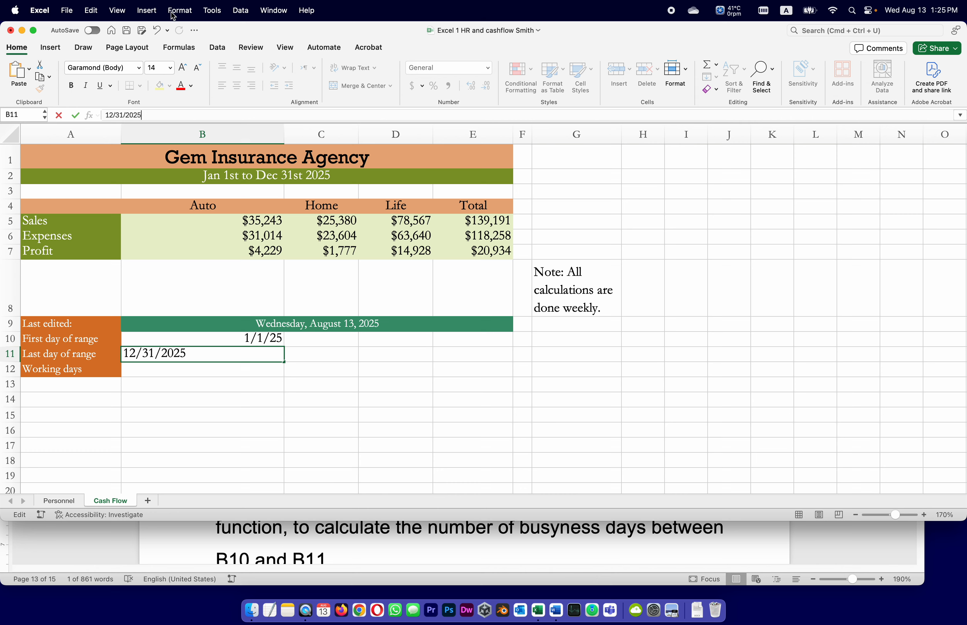
{"action": "key", "text": "Return"}
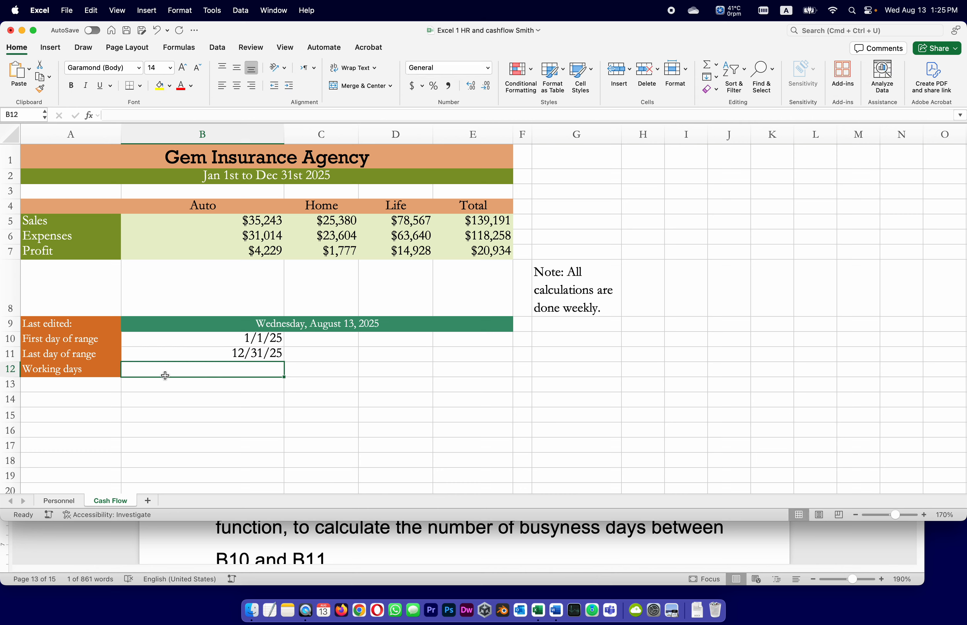
Apply the Short Date number format to the last day of range in B11
{"action": "left_click", "coordinate": [201, 355]}
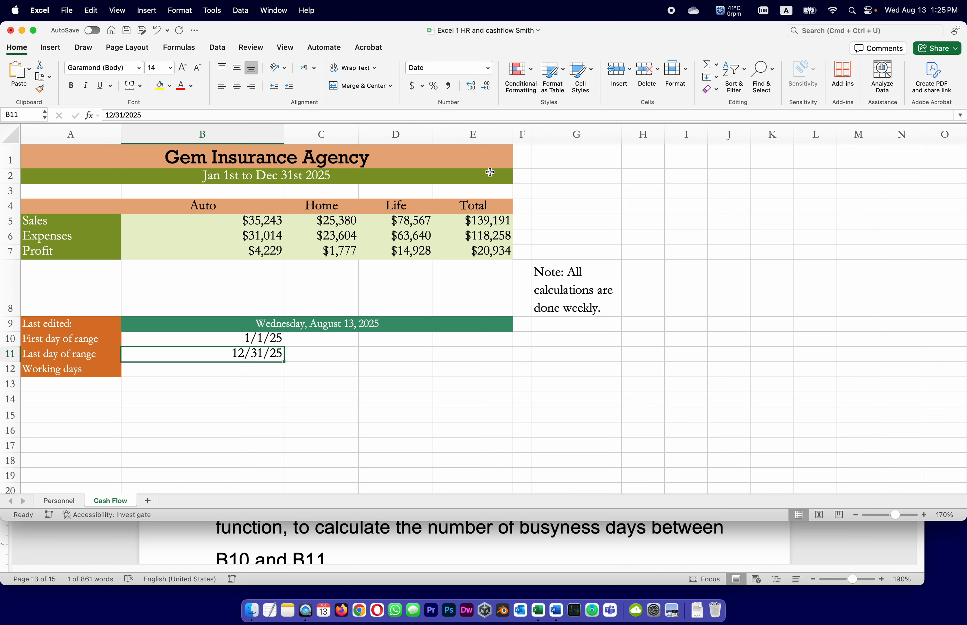
{"action": "left_click", "coordinate": [488, 68]}
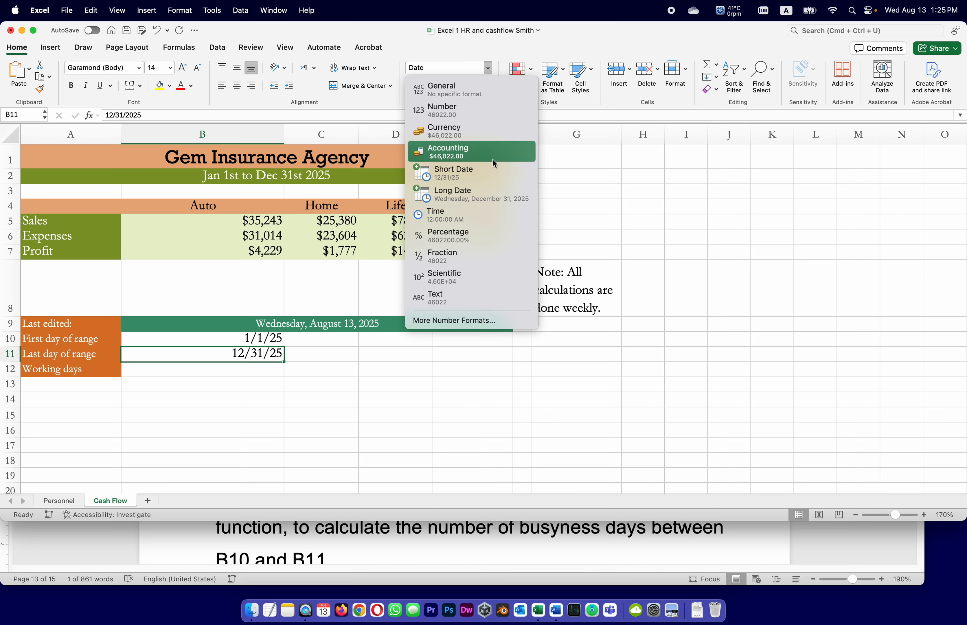
{"action": "left_click", "coordinate": [492, 166]}
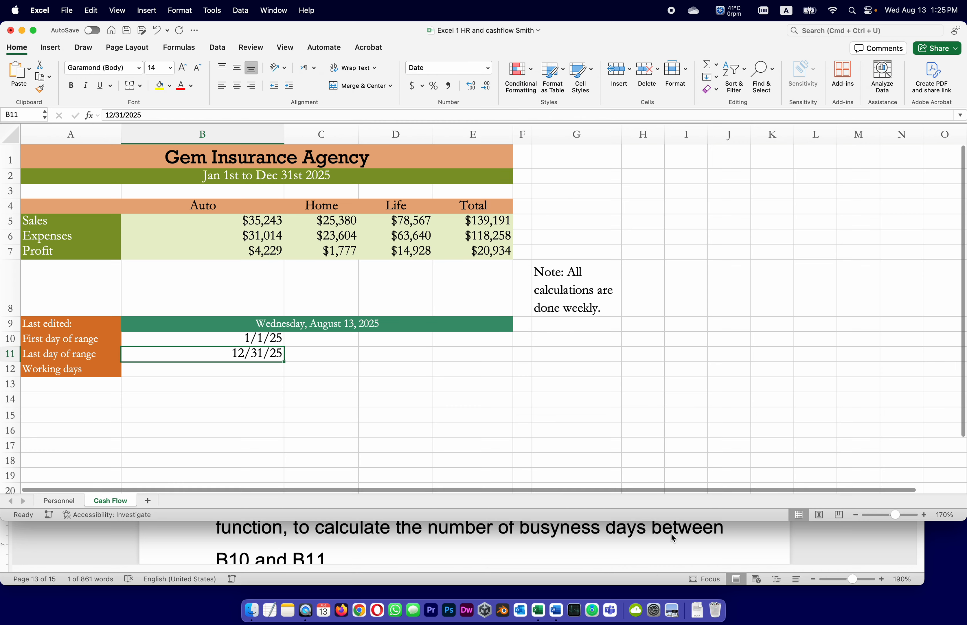
Switch to the Word instructions and read tasks 21 to 23, including the NETWORKDAYS formula for B12
{"action": "left_click", "coordinate": [862, 562]}
{"action": "left_click_drag", "start_coordinate": [364, 428], "coordinate": [439, 428]}
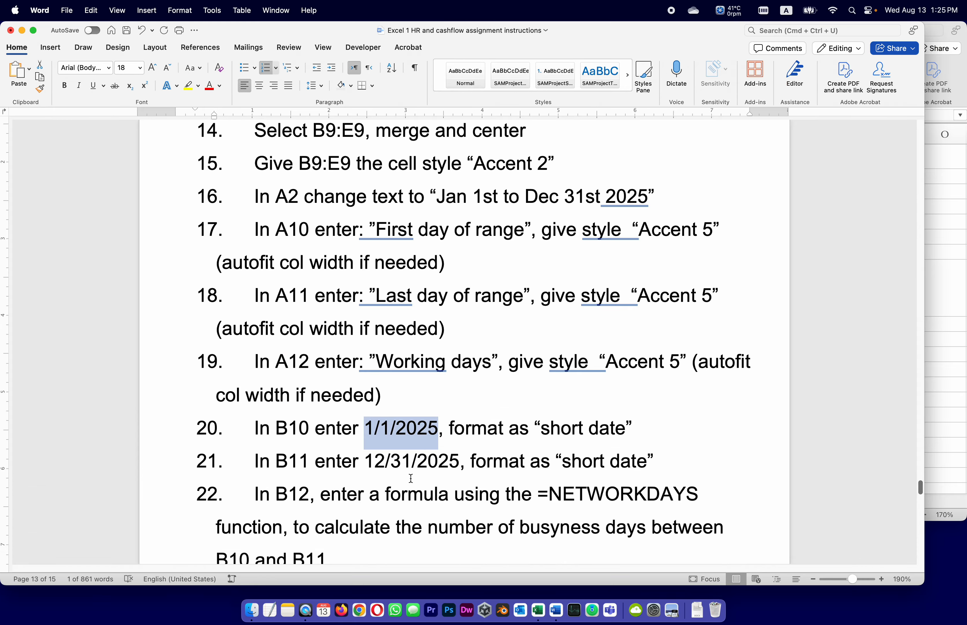
{"action": "left_click", "coordinate": [418, 468]}
{"action": "scroll", "coordinate": [507, 468], "scroll_direction": "down", "scroll_amount": 2}
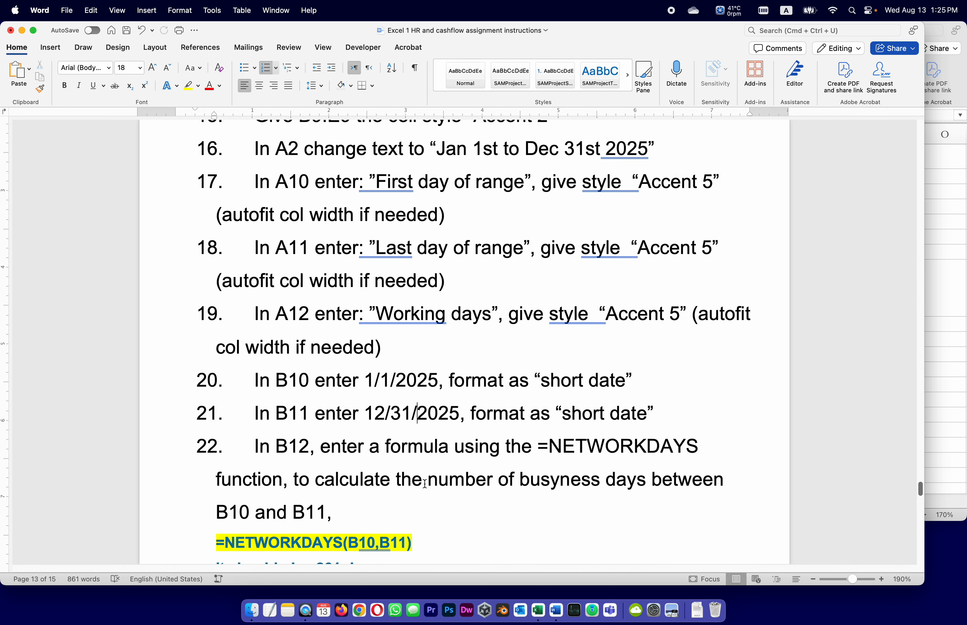
{"action": "scroll", "coordinate": [423, 485], "scroll_direction": "down", "scroll_amount": 3}
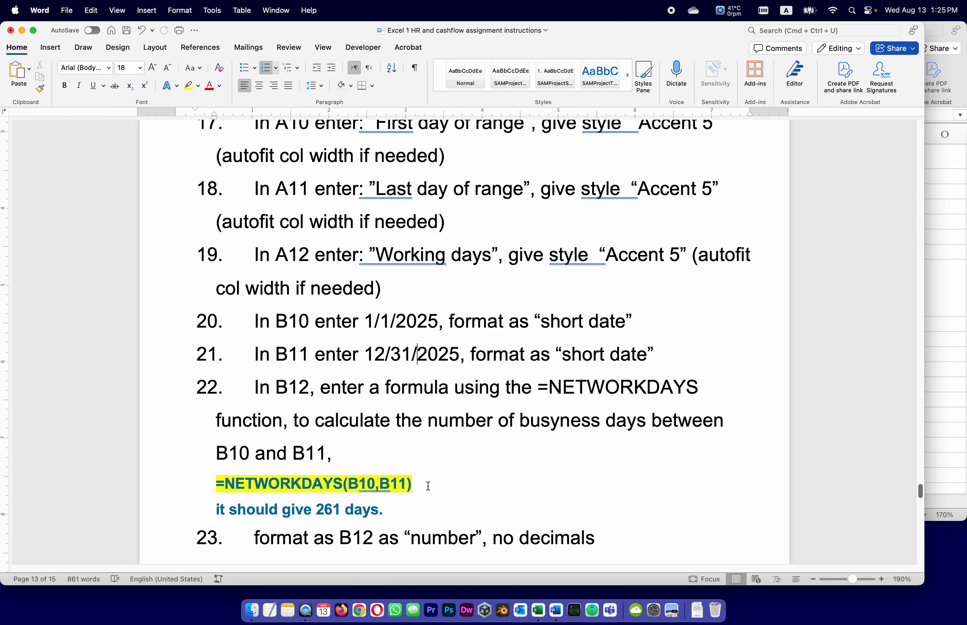
{"action": "scroll", "coordinate": [479, 451], "scroll_direction": "down", "scroll_amount": 3}
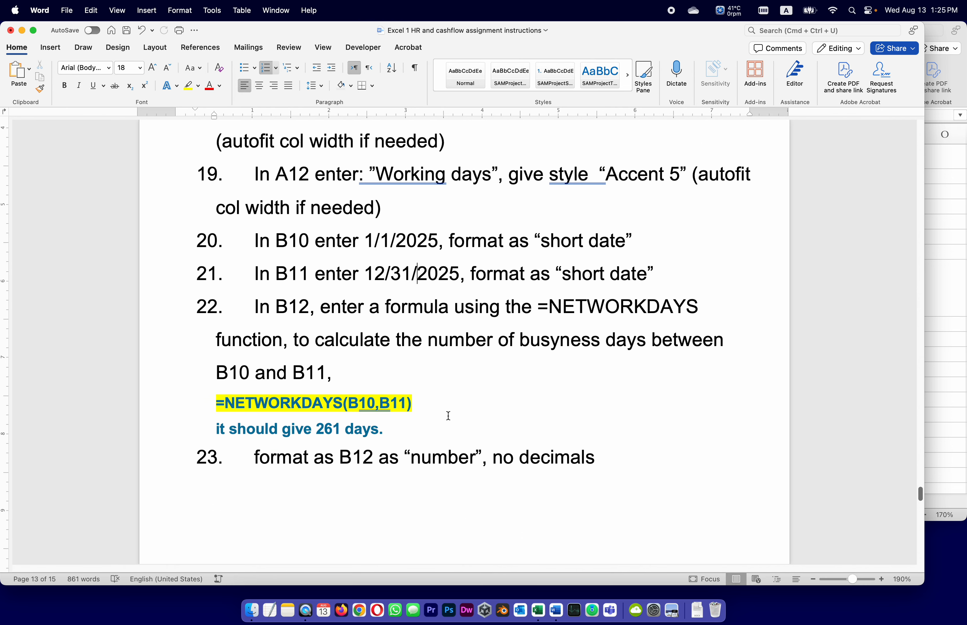
{"action": "left_click_drag", "start_coordinate": [391, 403], "coordinate": [356, 401]}
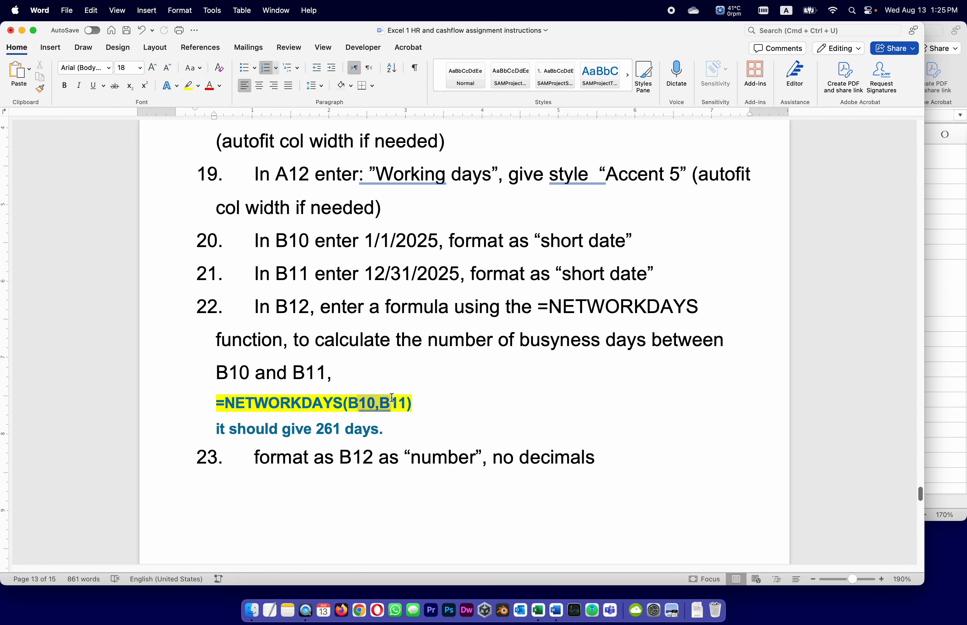
Switch to Excel and calculate the working days in B12 with the formula =NETWORKDAYS(B10,B11)
{"action": "left_click", "coordinate": [924, 344]}
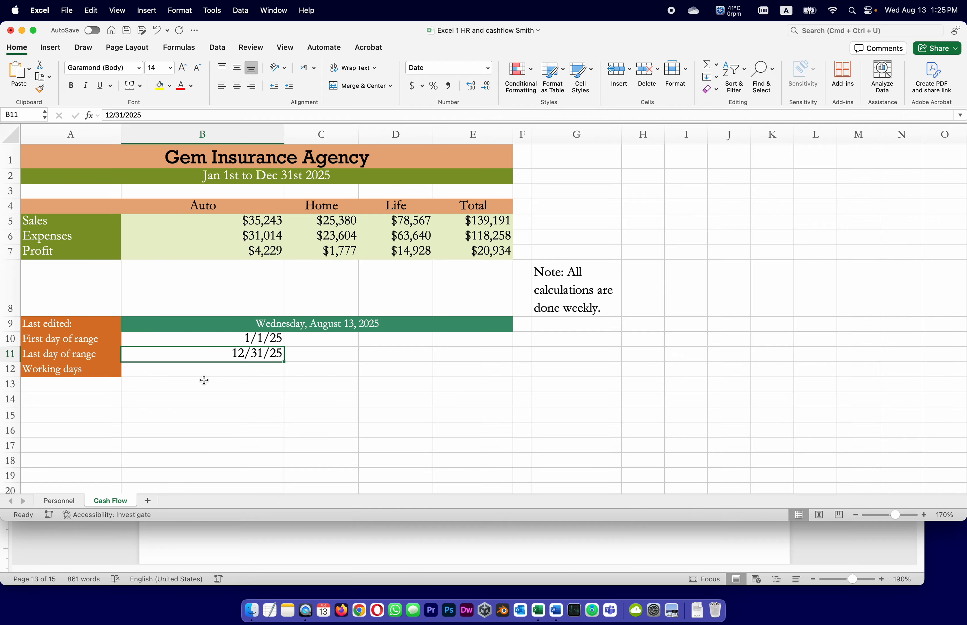
{"action": "left_click", "coordinate": [204, 380]}
{"action": "left_click", "coordinate": [163, 114]}
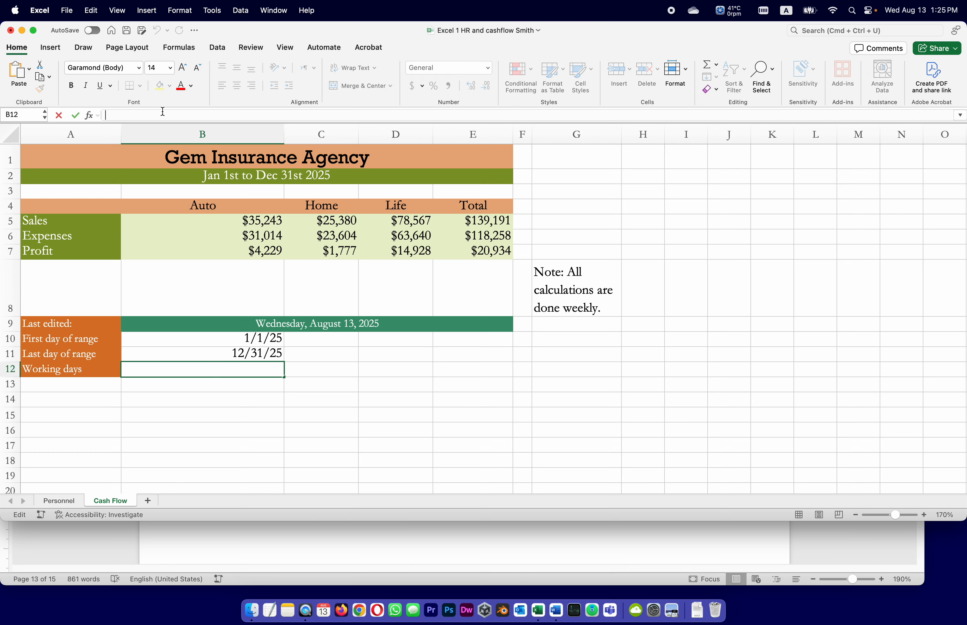
{"action": "type", "text": "="}
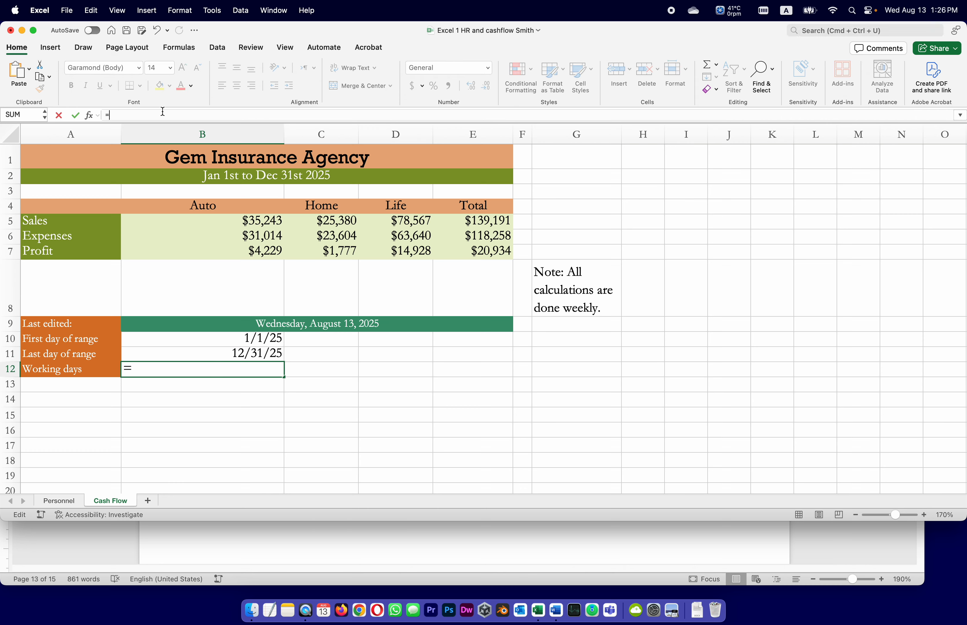
{"action": "type", "text": "NET"}
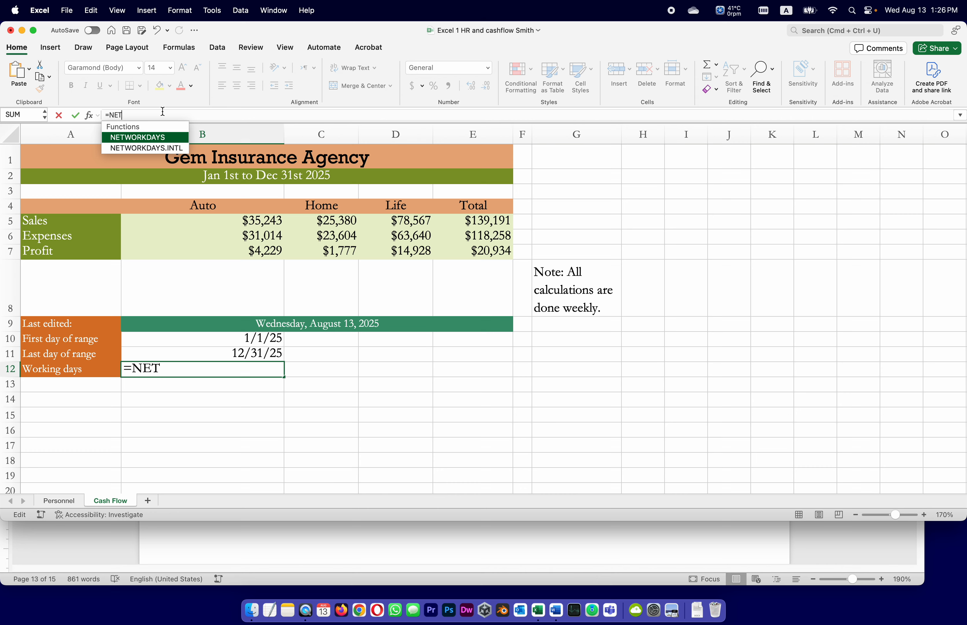
{"action": "double_click", "coordinate": [131, 141]}
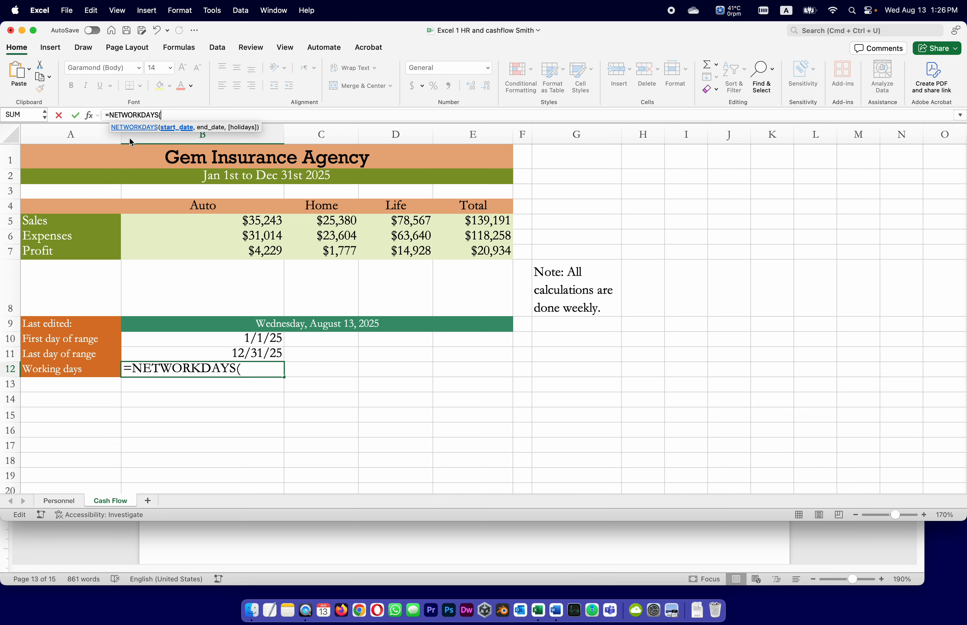
{"action": "type", "text": "B1"}
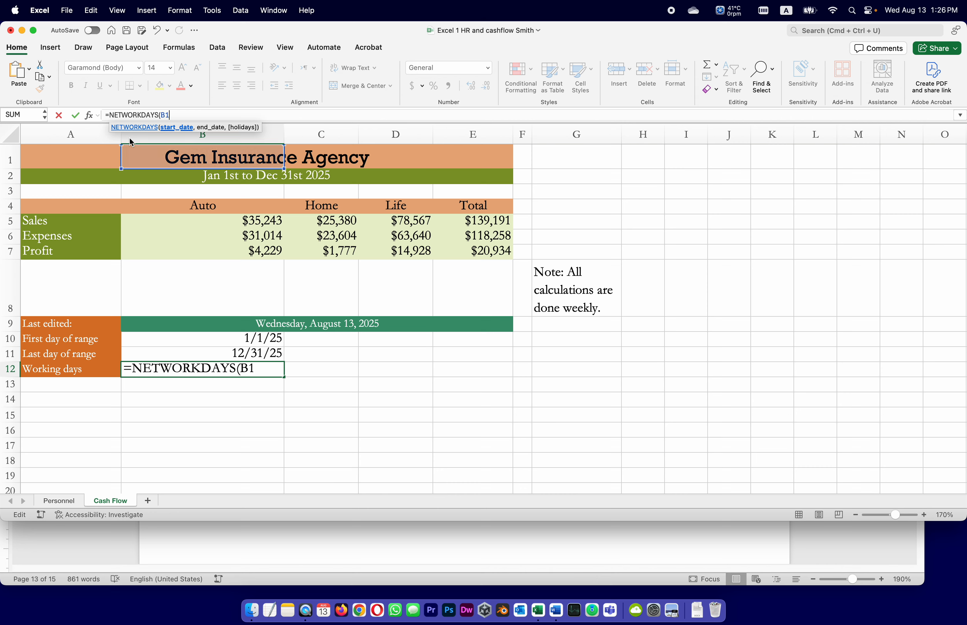
{"action": "type", "text": "0,"}
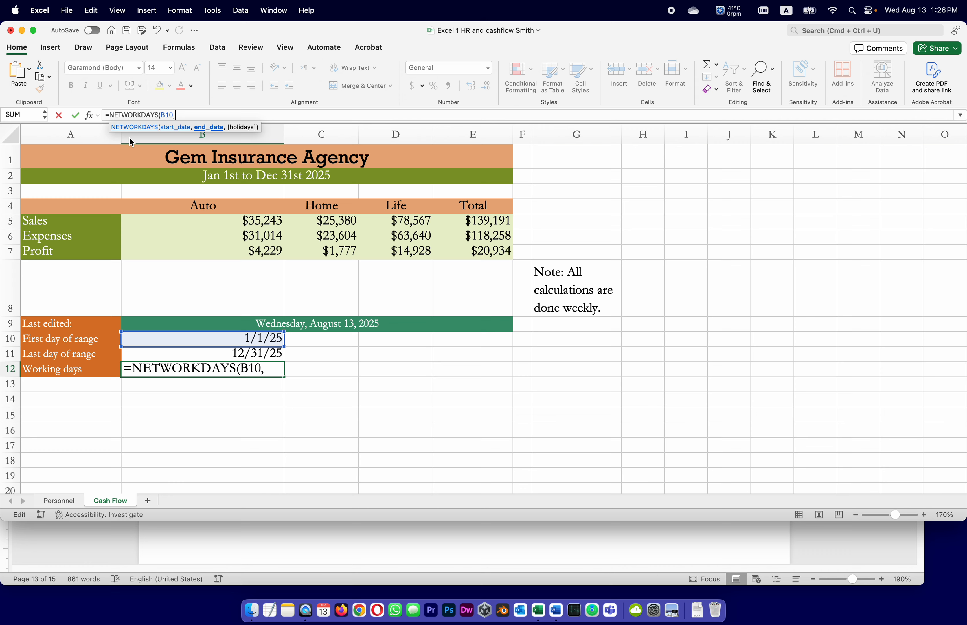
{"action": "type", "text": "B11"}
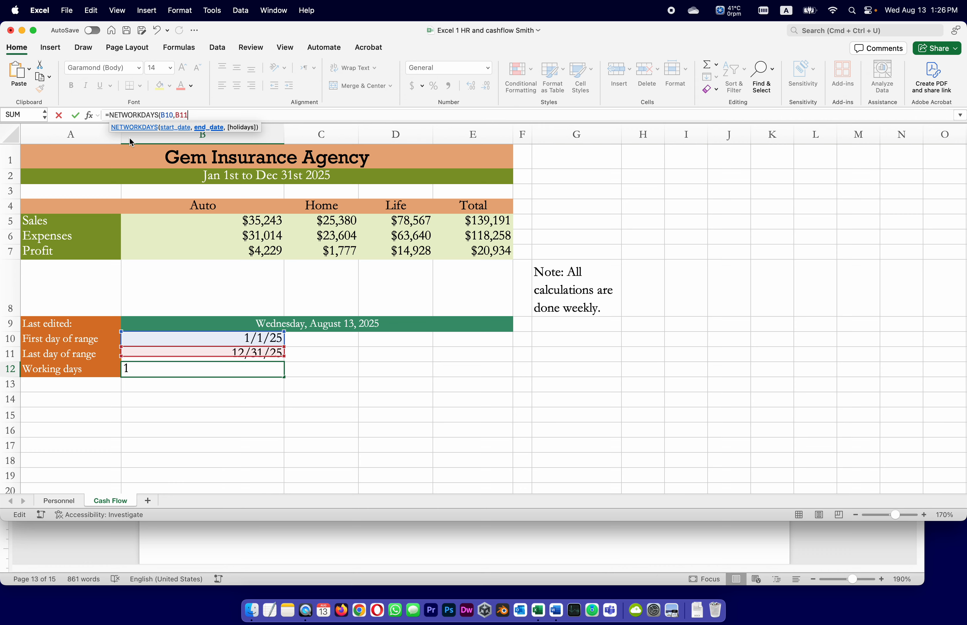
{"action": "type", "text": ")"}
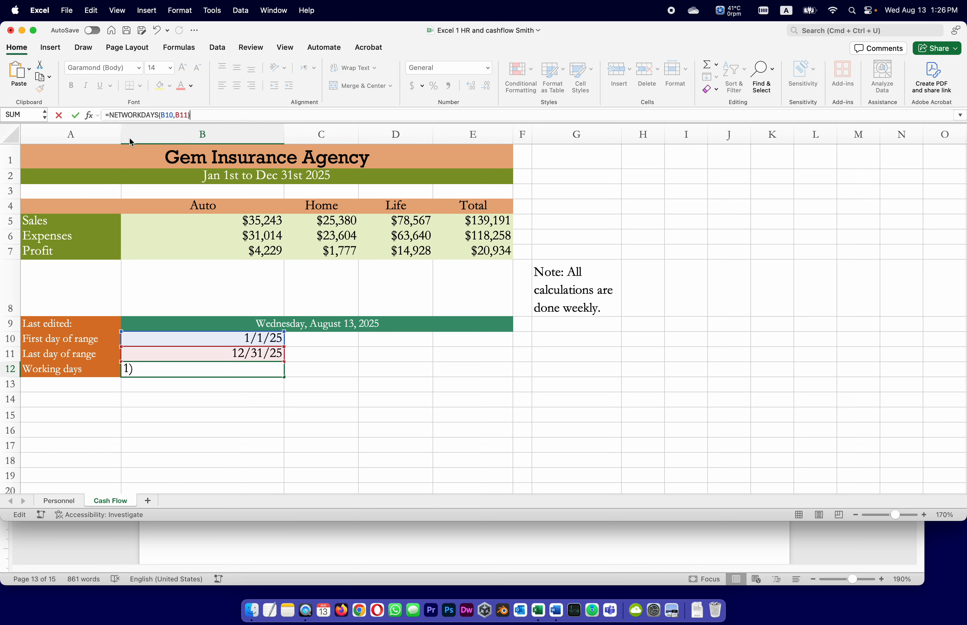
{"action": "key", "text": "Return"}
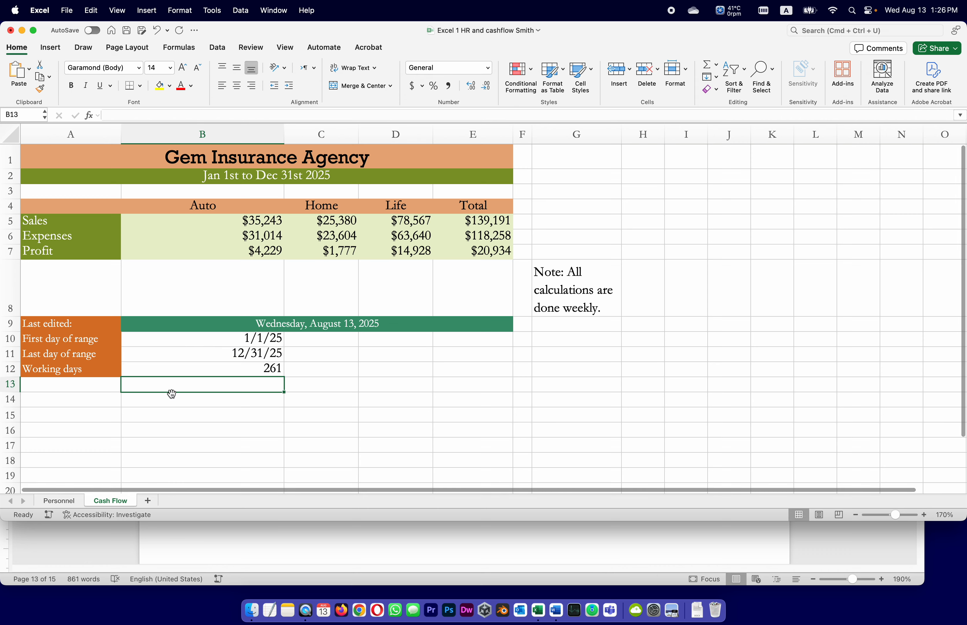
Check the format required by task 23 in Word and format B12 in Excel as Number
{"action": "left_click", "coordinate": [259, 369]}
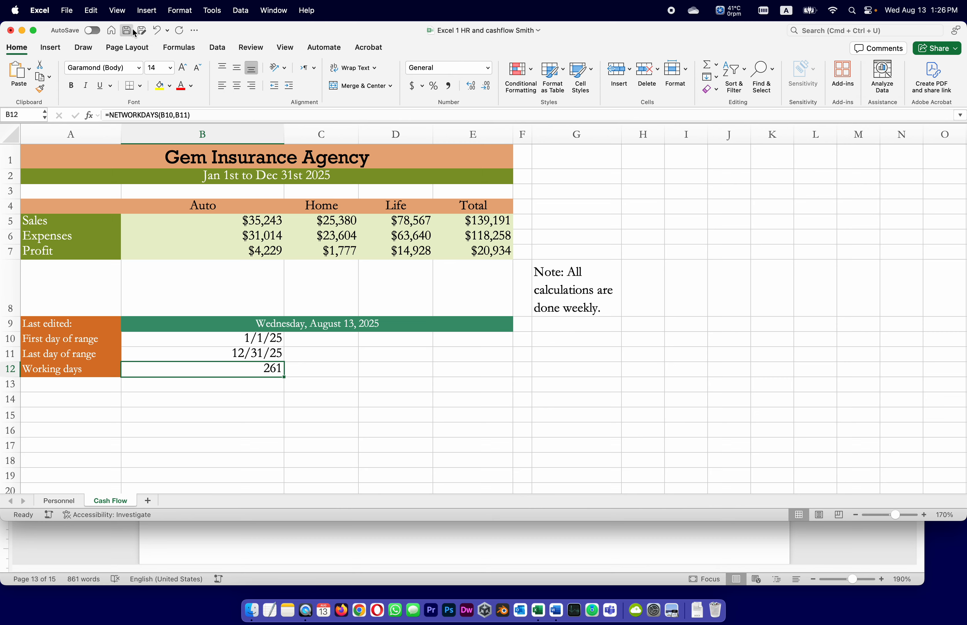
{"action": "left_click", "coordinate": [832, 557]}
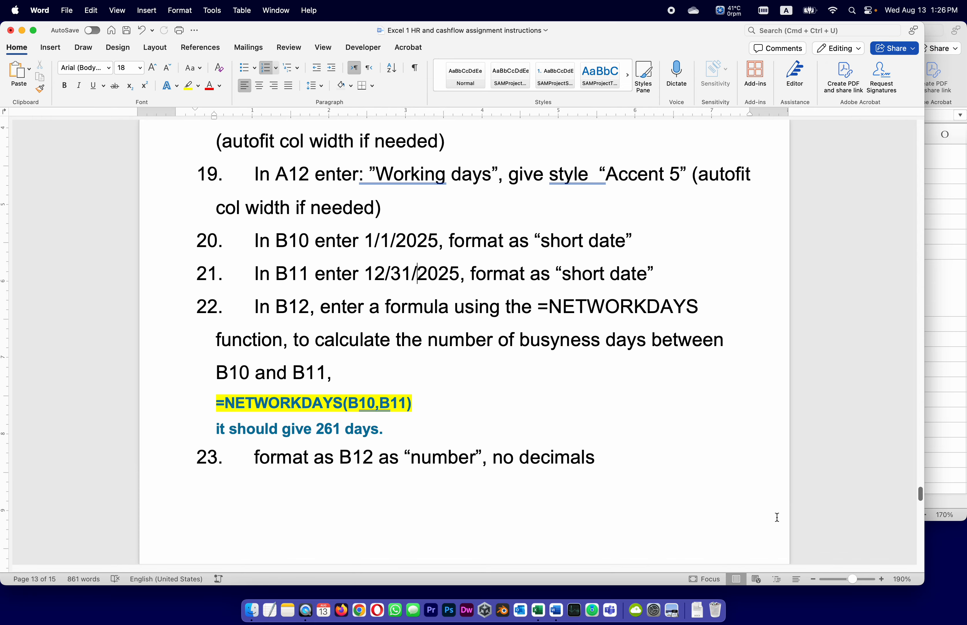
{"action": "scroll", "coordinate": [456, 504], "scroll_direction": "down", "scroll_amount": 2}
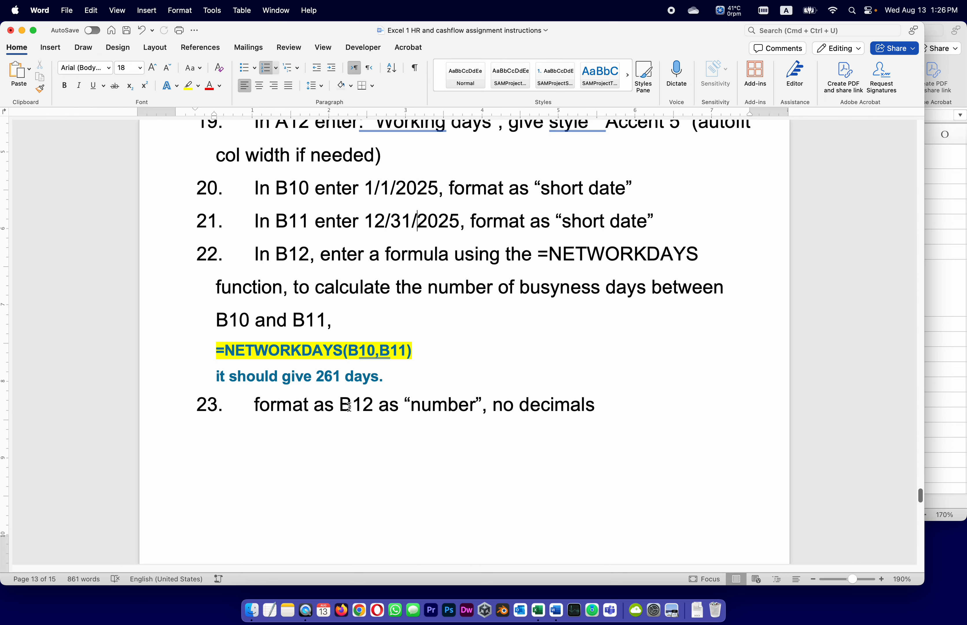
{"action": "left_click", "coordinate": [934, 372]}
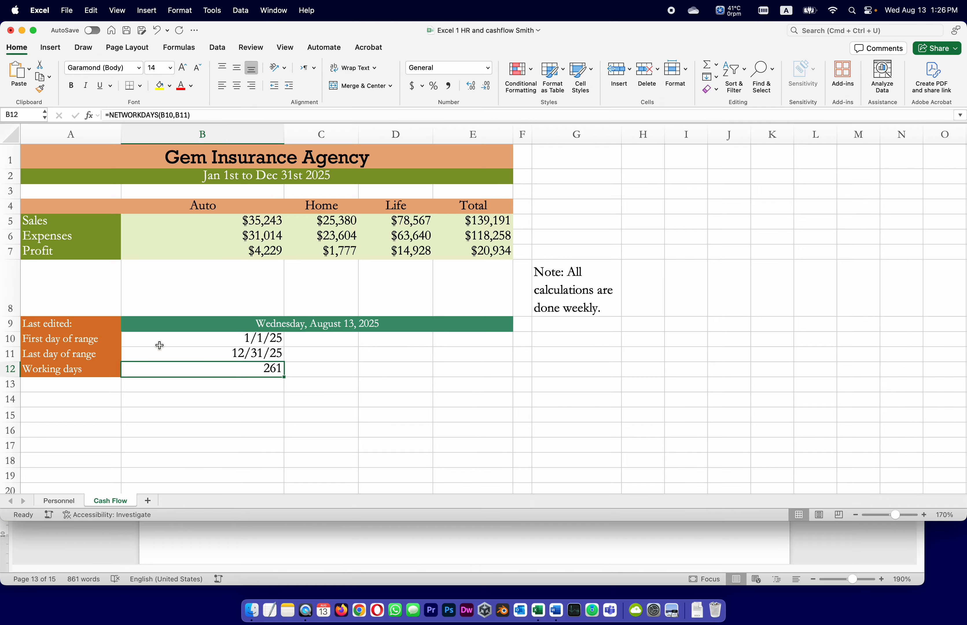
{"action": "left_click", "coordinate": [488, 68]}
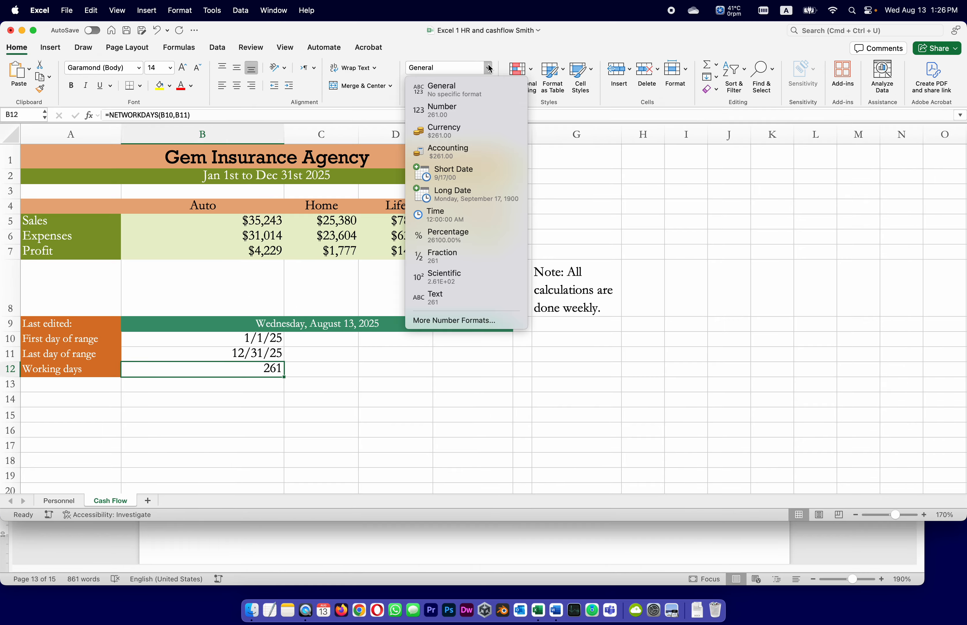
{"action": "left_click", "coordinate": [487, 115]}
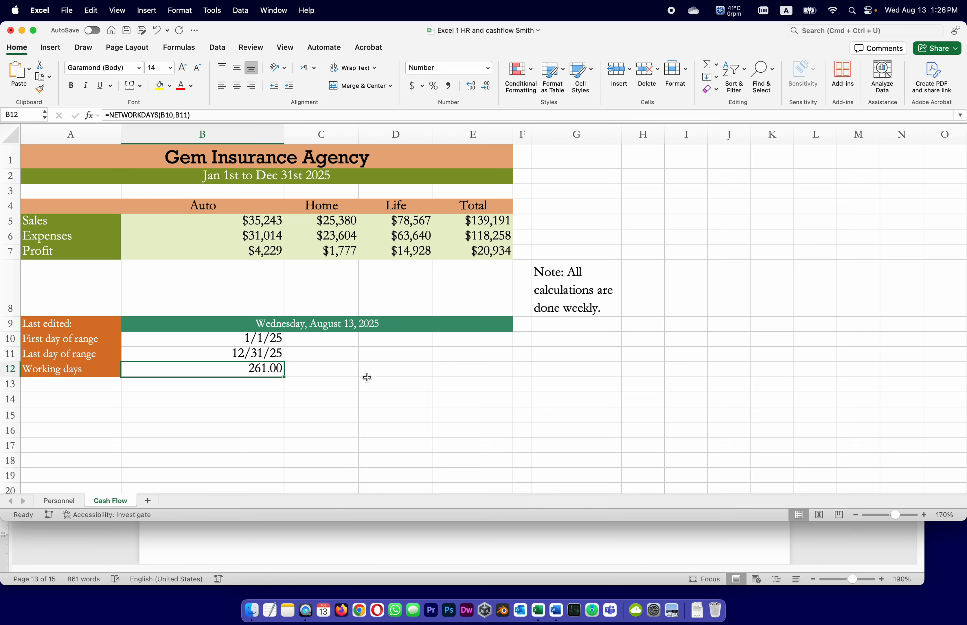
Recheck task 23 in Word and reduce the working days value in B12 to no decimal places in Excel
{"action": "left_click", "coordinate": [803, 558]}
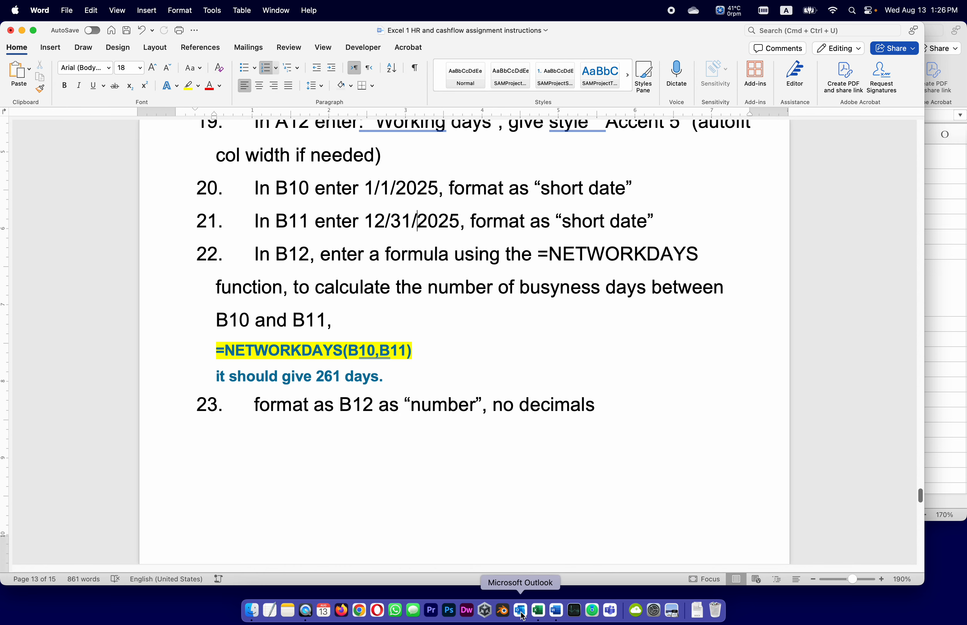
{"action": "left_click", "coordinate": [538, 611]}
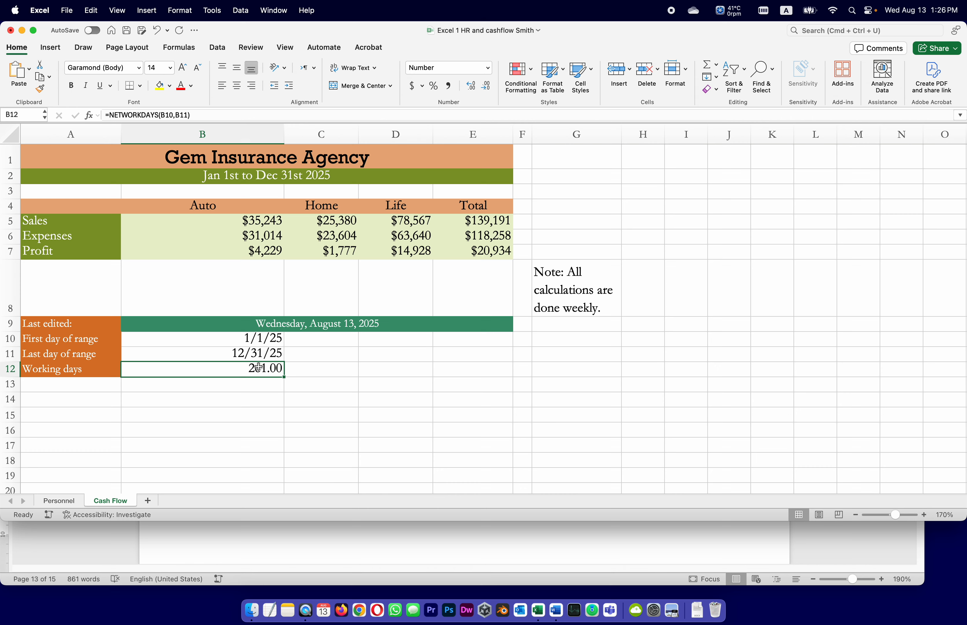
{"action": "left_click", "coordinate": [489, 88]}
{"action": "left_click", "coordinate": [489, 87]}
Switch to the Word instructions and read tasks 24 to 28 on styling, merging and the grand total label
{"action": "left_click", "coordinate": [565, 535]}
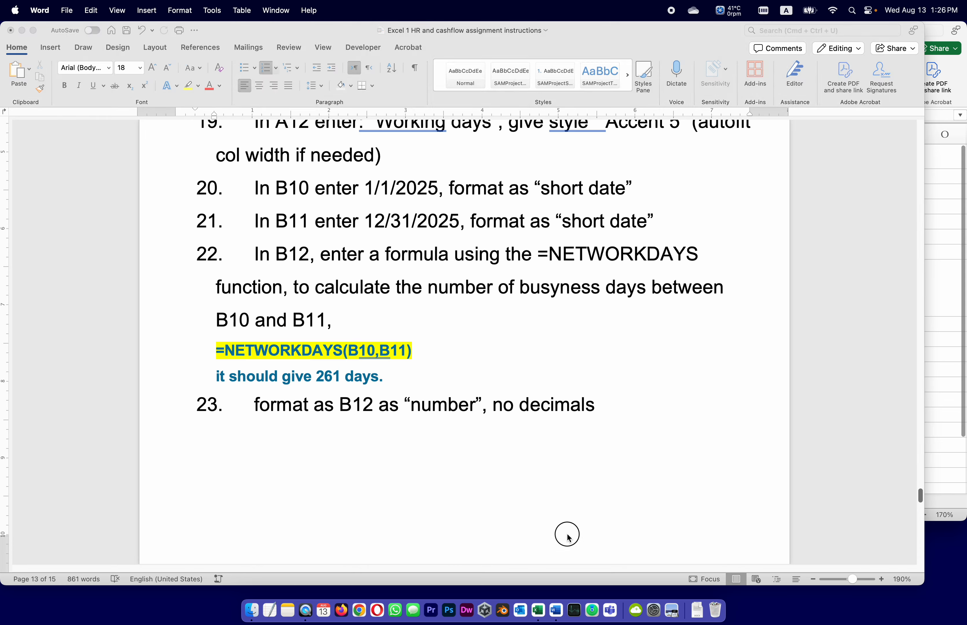
{"action": "scroll", "coordinate": [566, 535], "scroll_direction": "down", "scroll_amount": 10}
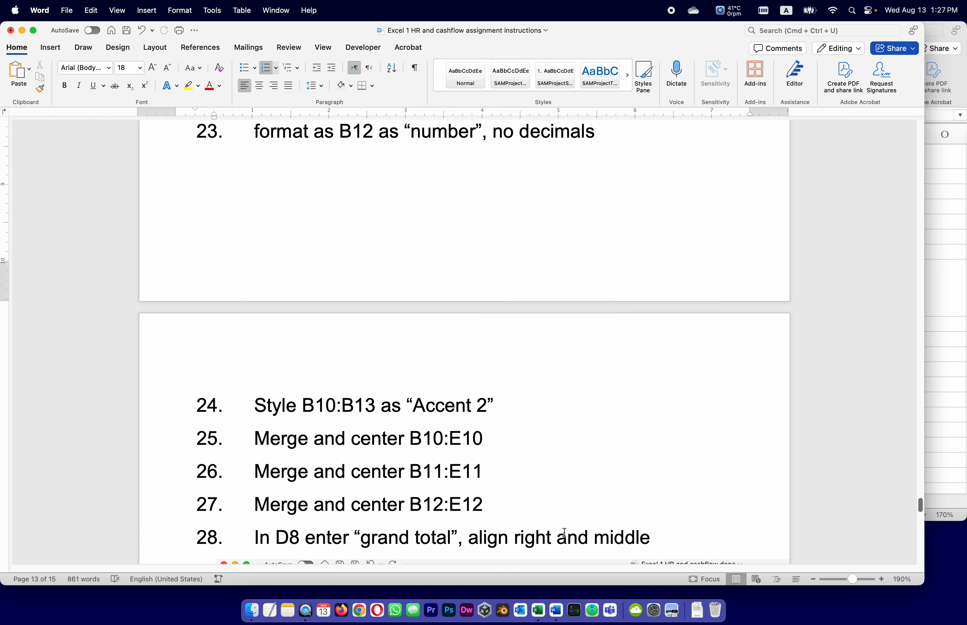
{"action": "scroll", "coordinate": [534, 512], "scroll_direction": "down", "scroll_amount": 1}
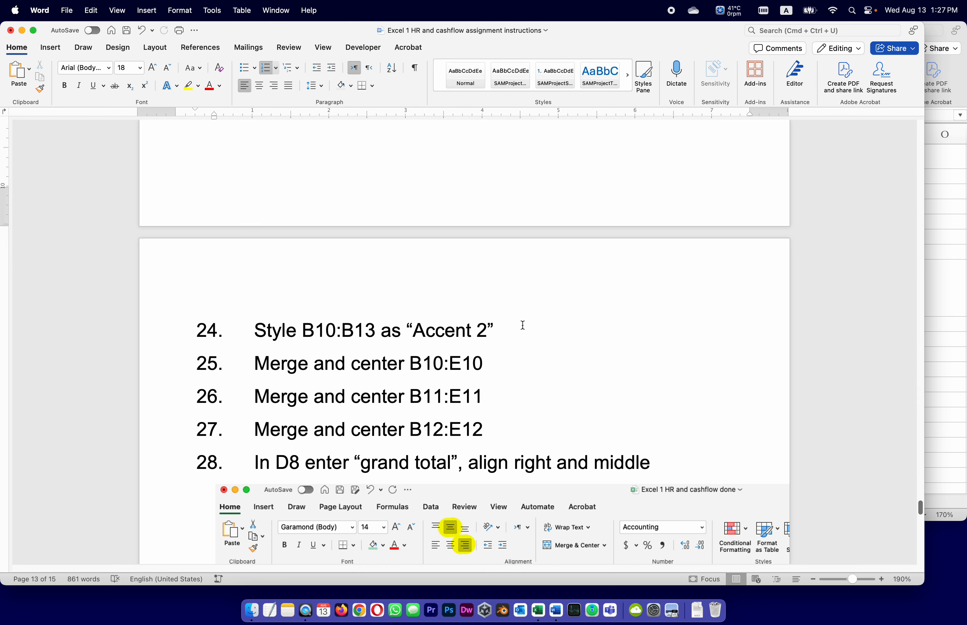
Switch to Excel and apply the Accent2 cell style to B10:B12
{"action": "left_click", "coordinate": [957, 254]}
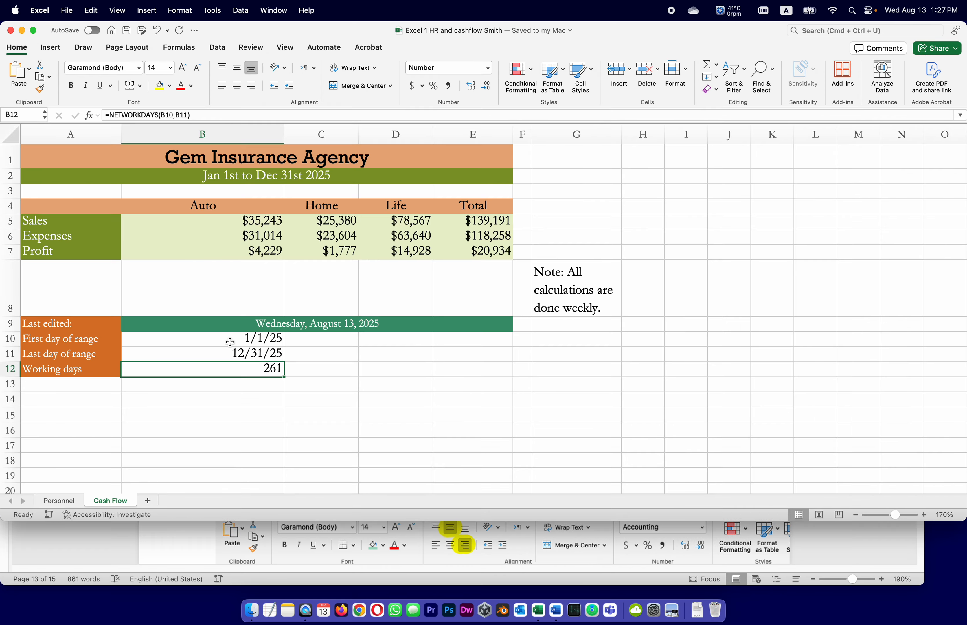
{"action": "left_click_drag", "start_coordinate": [229, 340], "coordinate": [230, 368]}
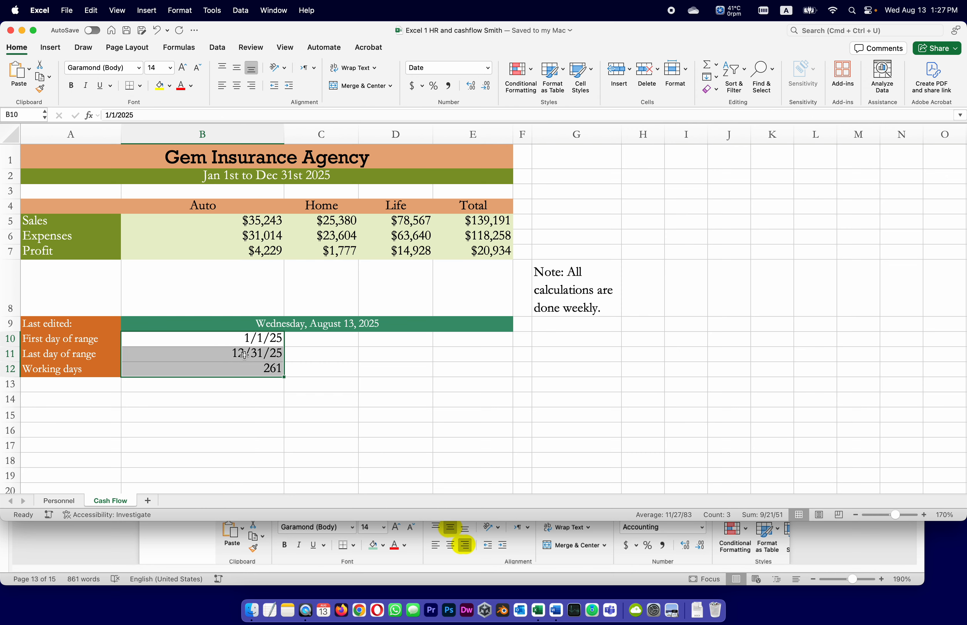
{"action": "left_click", "coordinate": [590, 70]}
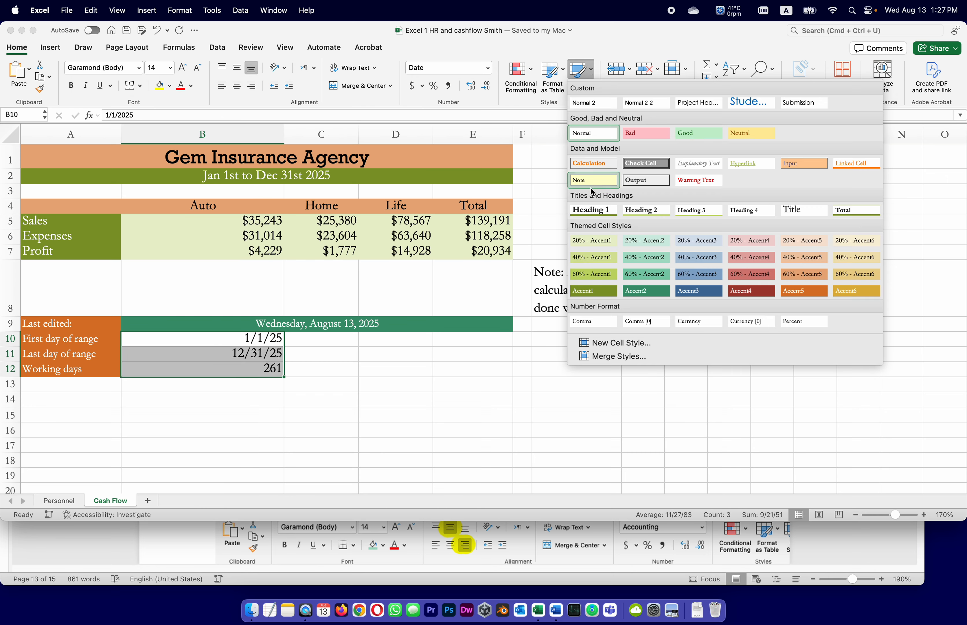
{"action": "left_click", "coordinate": [635, 295]}
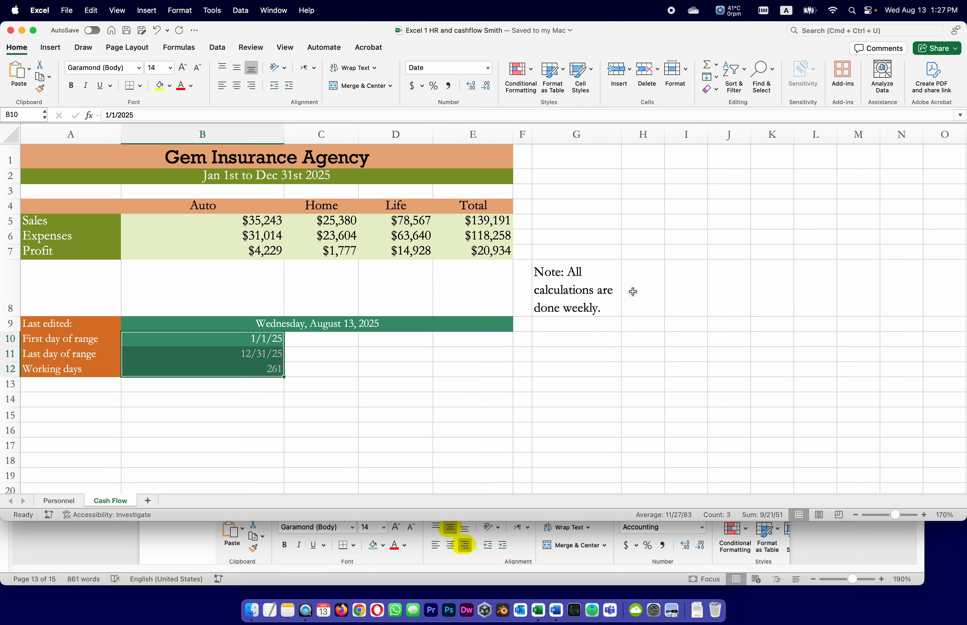
{"action": "left_click", "coordinate": [432, 402]}
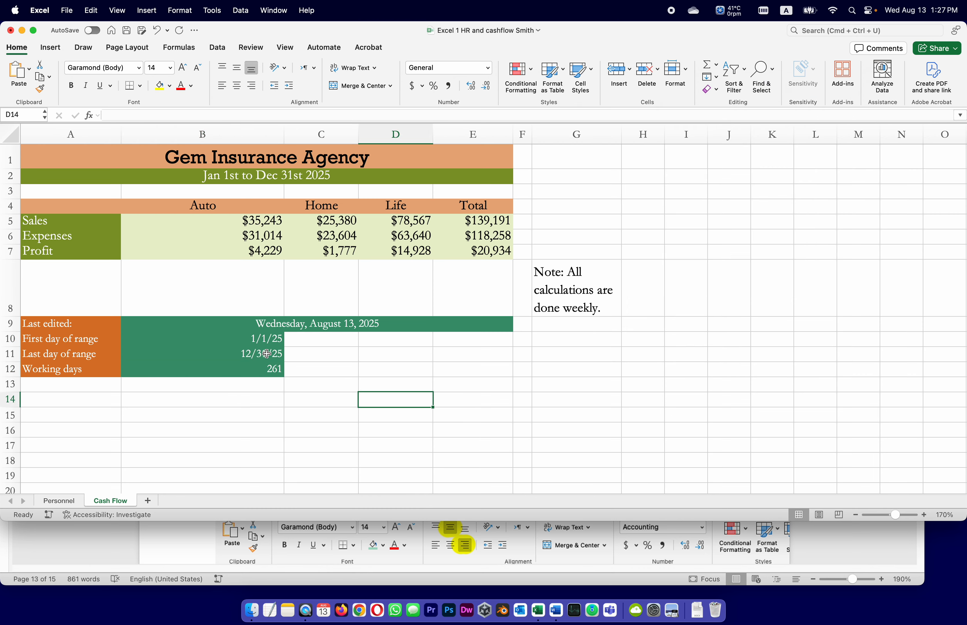
Merge and center B10:E10, B11:E11 and B12:E12 separately, and save the workbook
{"action": "left_click_drag", "start_coordinate": [212, 344], "coordinate": [486, 363]}
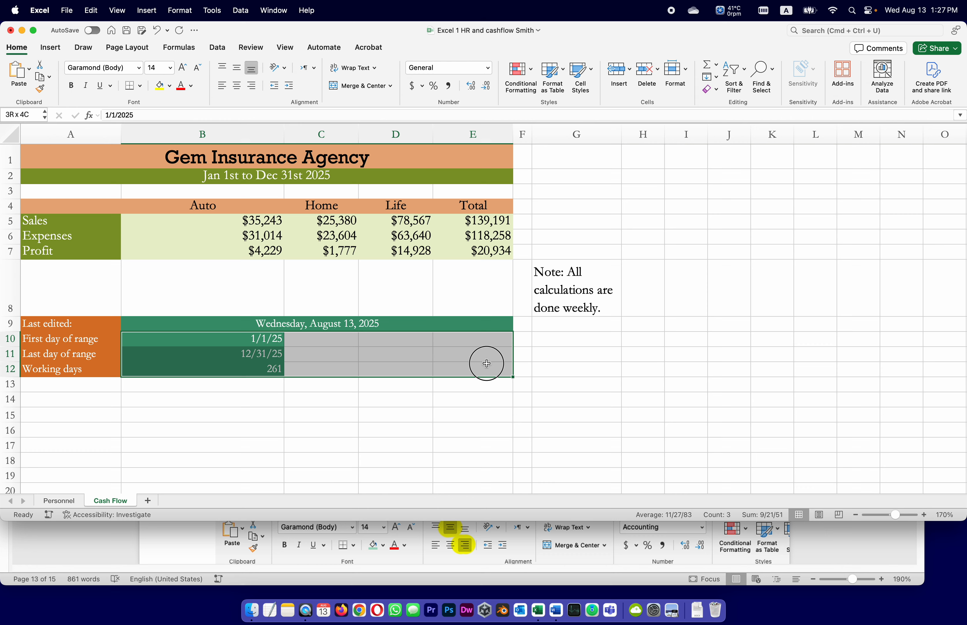
{"action": "left_click_drag", "start_coordinate": [487, 363], "coordinate": [487, 338]}
{"action": "left_click", "coordinate": [336, 86]}
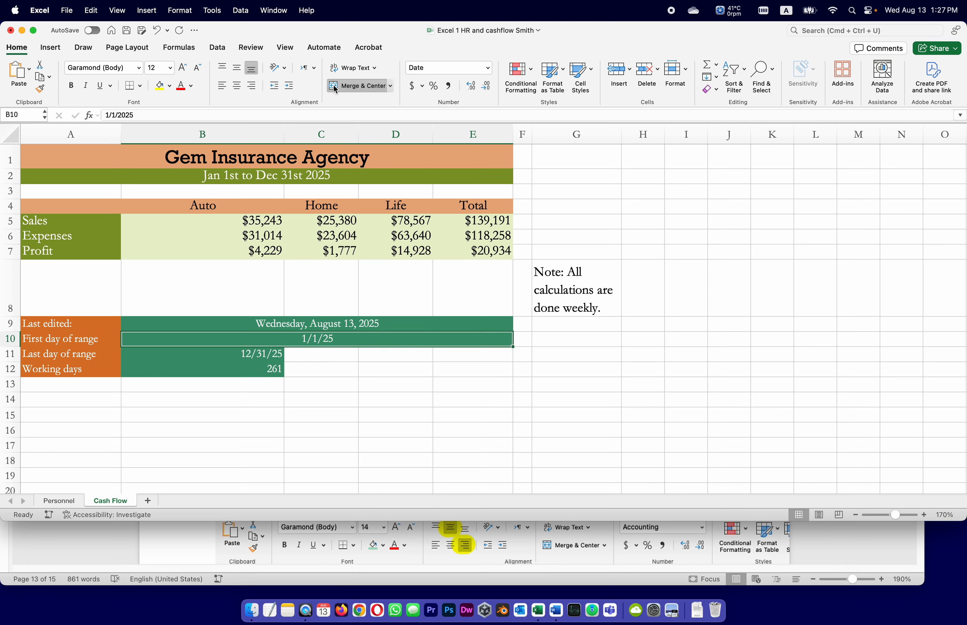
{"action": "left_click_drag", "start_coordinate": [250, 356], "coordinate": [455, 349]}
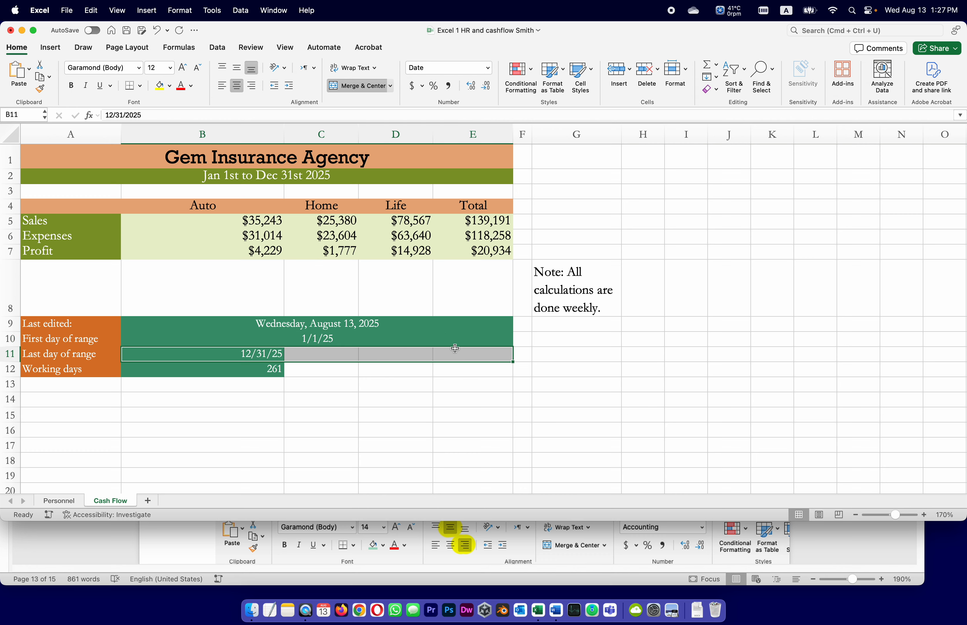
{"action": "left_click", "coordinate": [343, 86]}
{"action": "left_click", "coordinate": [268, 371]}
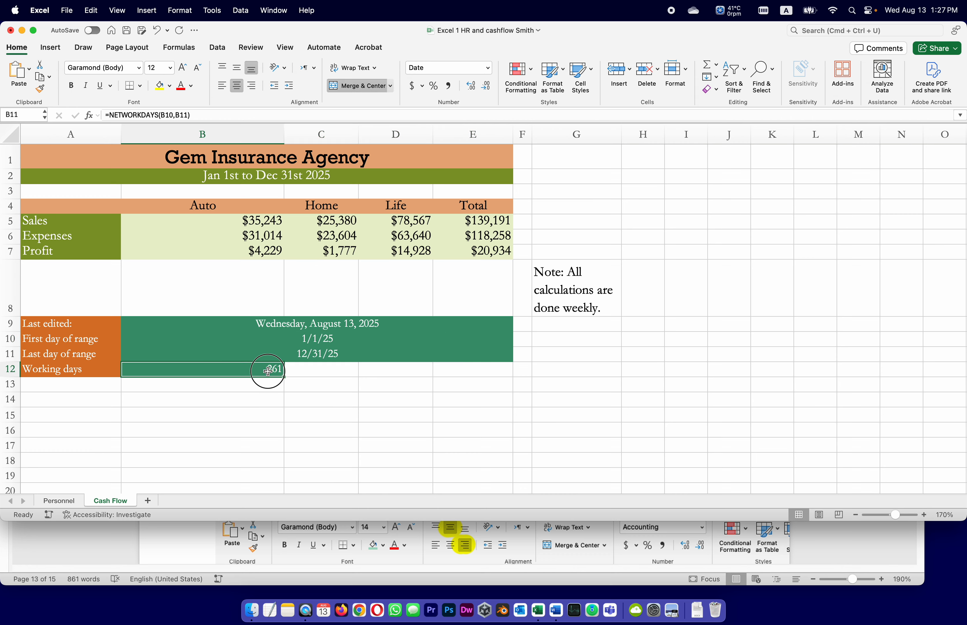
{"action": "left_click_drag", "start_coordinate": [268, 370], "coordinate": [447, 372]}
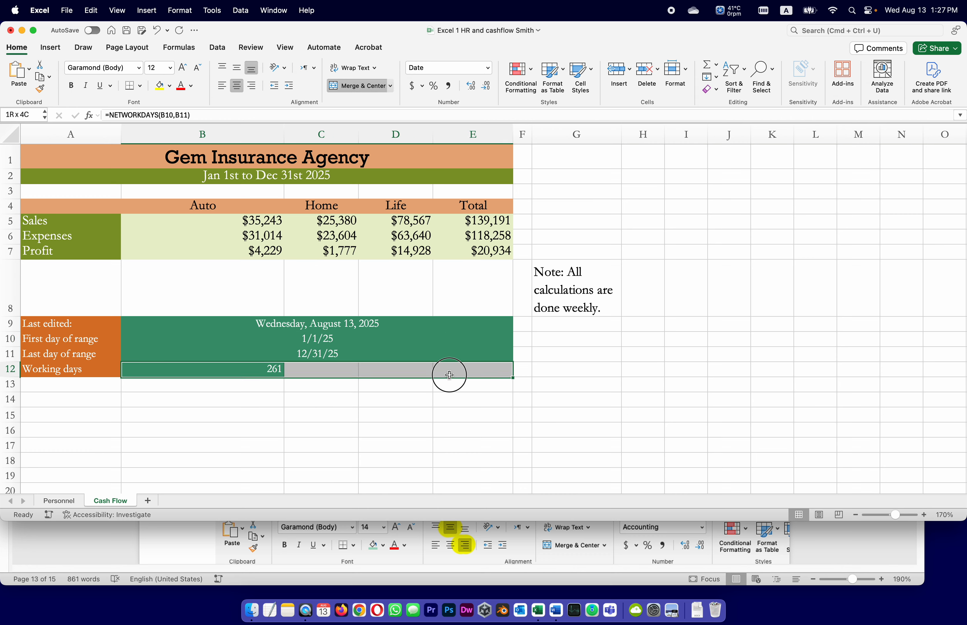
{"action": "left_click", "coordinate": [333, 87]}
{"action": "left_click", "coordinate": [318, 432]}
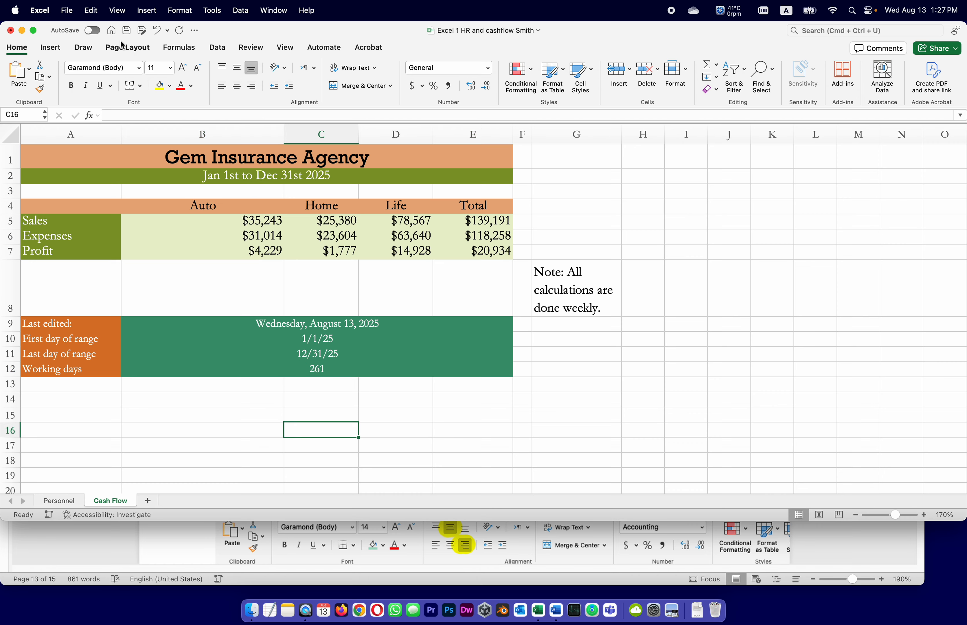
{"action": "left_click", "coordinate": [126, 30]}
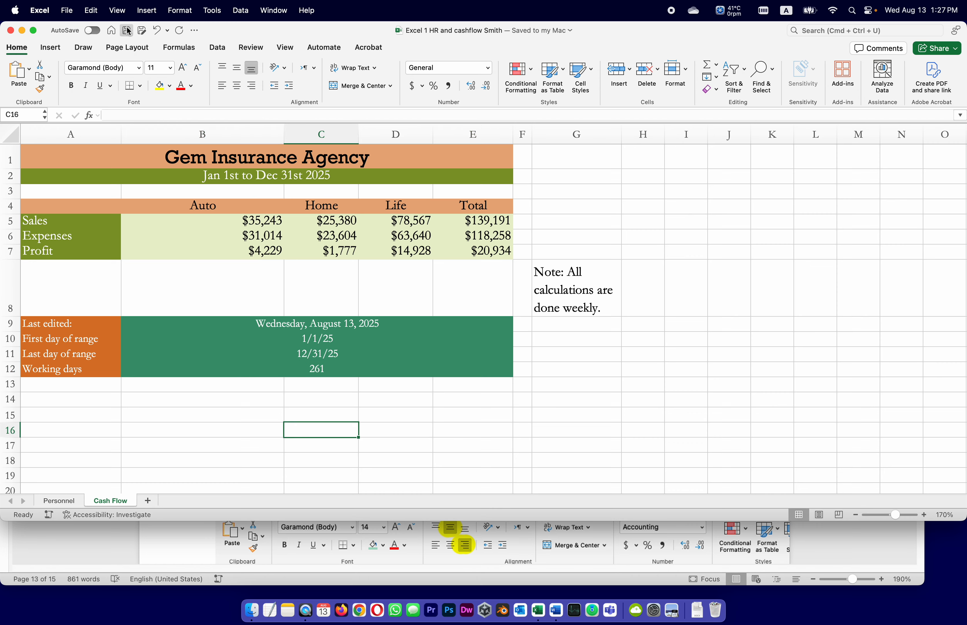
Switch to the Word instructions and read task 28 with its example screenshot for D8
{"action": "left_click", "coordinate": [653, 551]}
{"action": "scroll", "coordinate": [598, 336], "scroll_direction": "down", "scroll_amount": 3}
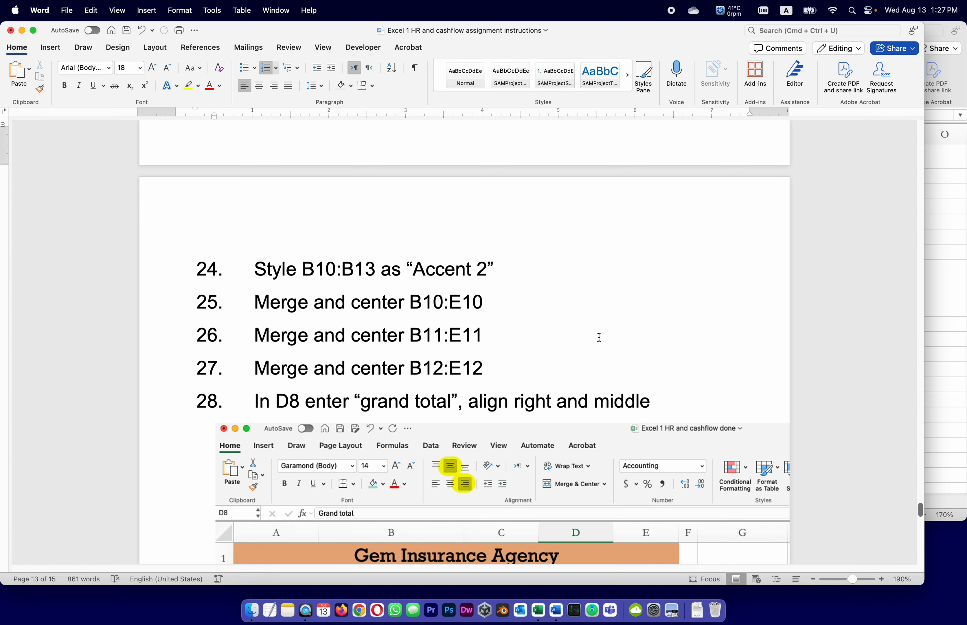
{"action": "scroll", "coordinate": [599, 338], "scroll_direction": "down", "scroll_amount": 3}
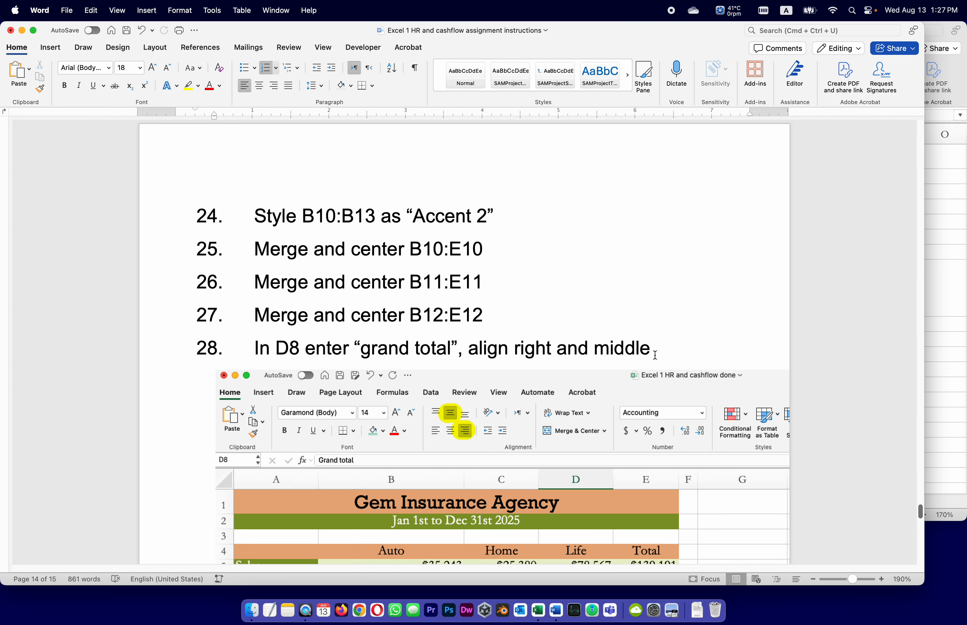
Switch to Excel and enter "Grand Total" in cell D8 of the Cash Flow sheet
{"action": "left_click", "coordinate": [955, 332]}
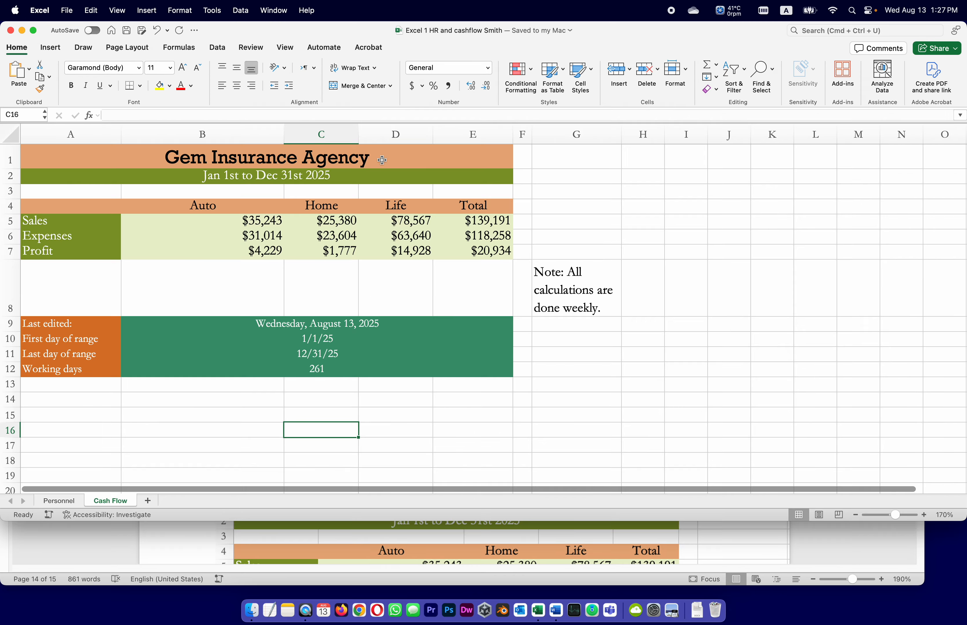
{"action": "left_click", "coordinate": [395, 274]}
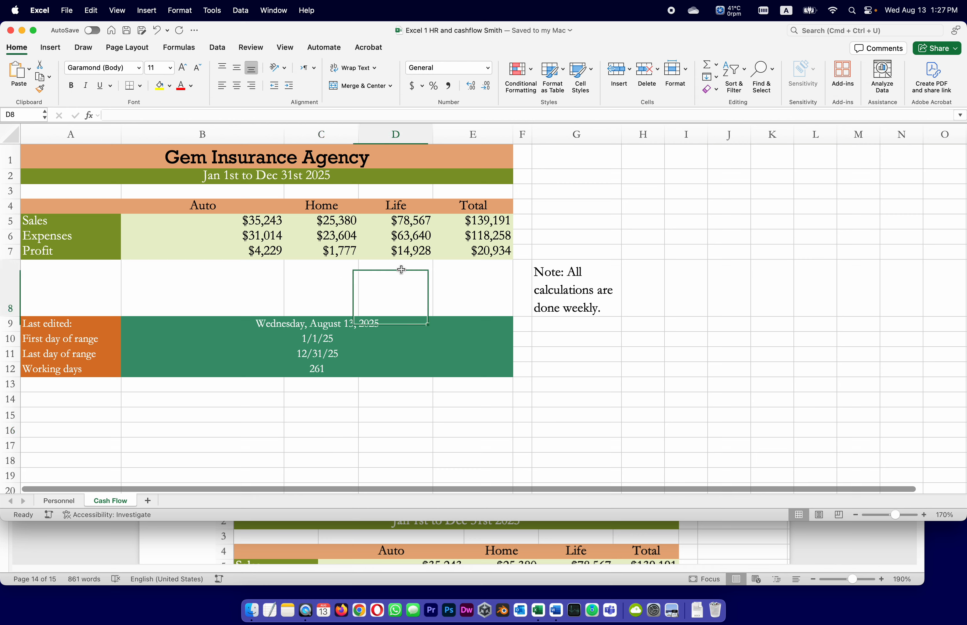
{"action": "left_click", "coordinate": [156, 114]}
{"action": "type", "text": "Gr"}
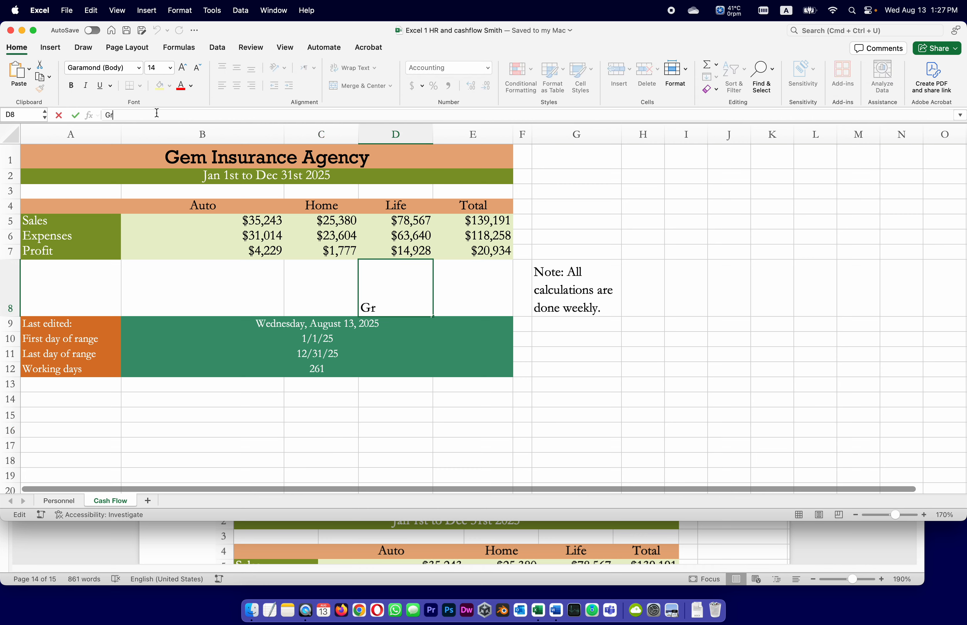
{"action": "type", "text": "and Total"}
{"action": "key", "text": "Return"}
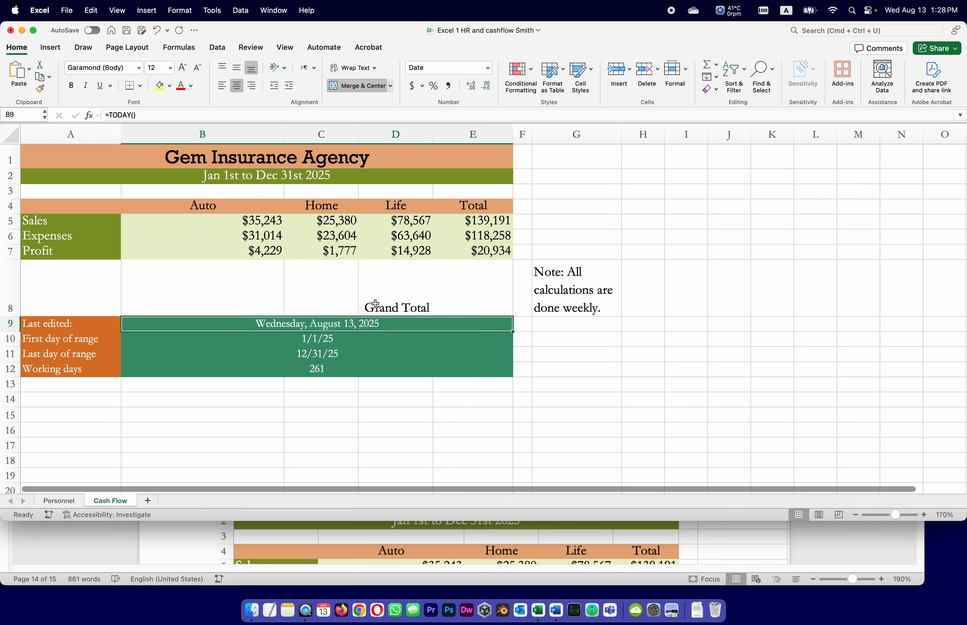
Align D8 right and middle, checking the alignment against the Word instructions, and slightly widen column D
{"action": "left_click", "coordinate": [376, 304]}
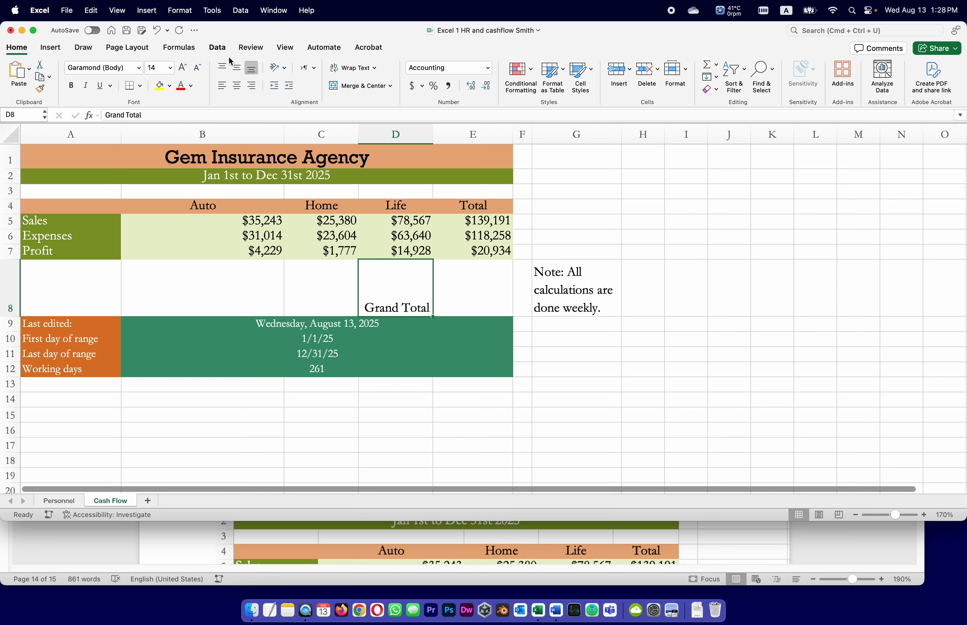
{"action": "left_click", "coordinate": [236, 68]}
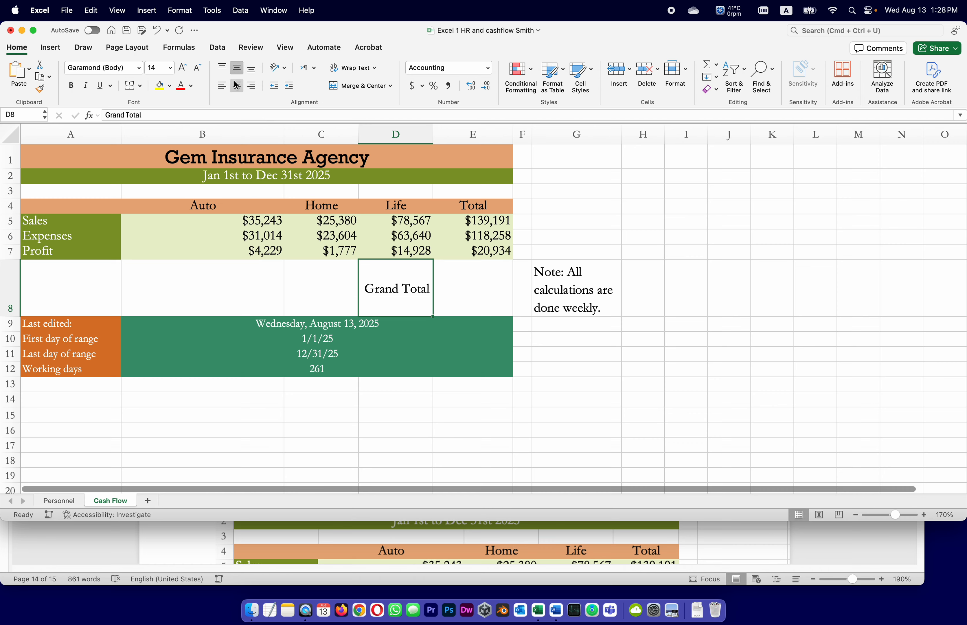
{"action": "left_click", "coordinate": [236, 84]}
{"action": "left_click", "coordinate": [814, 552]}
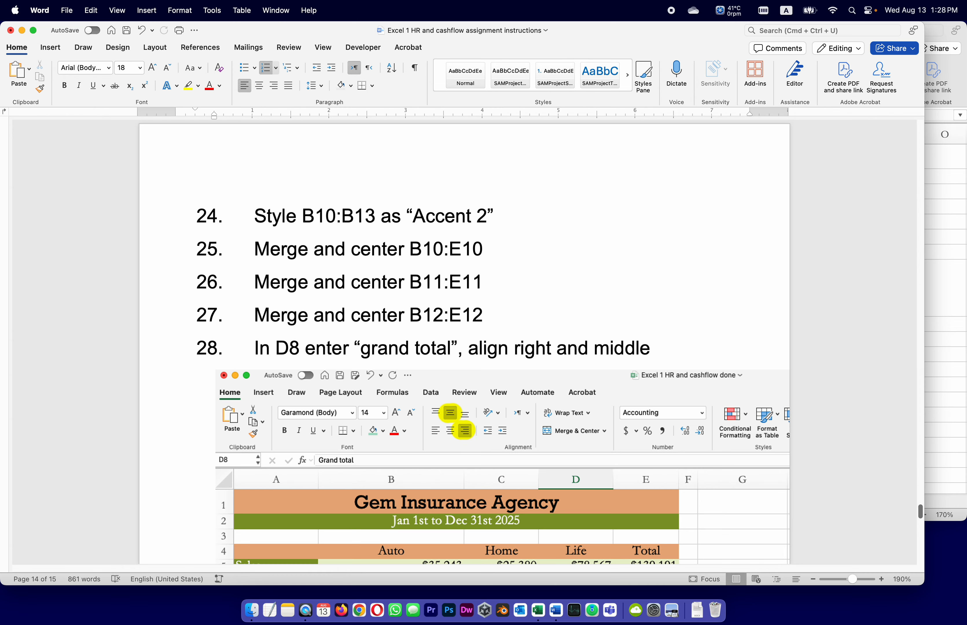
{"action": "left_click", "coordinate": [946, 388]}
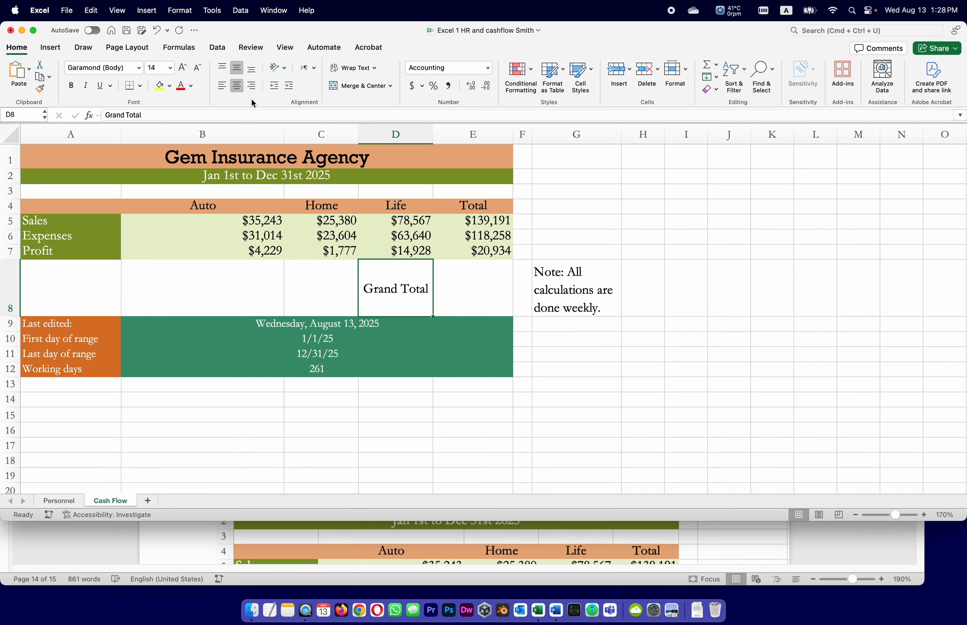
{"action": "left_click", "coordinate": [252, 87]}
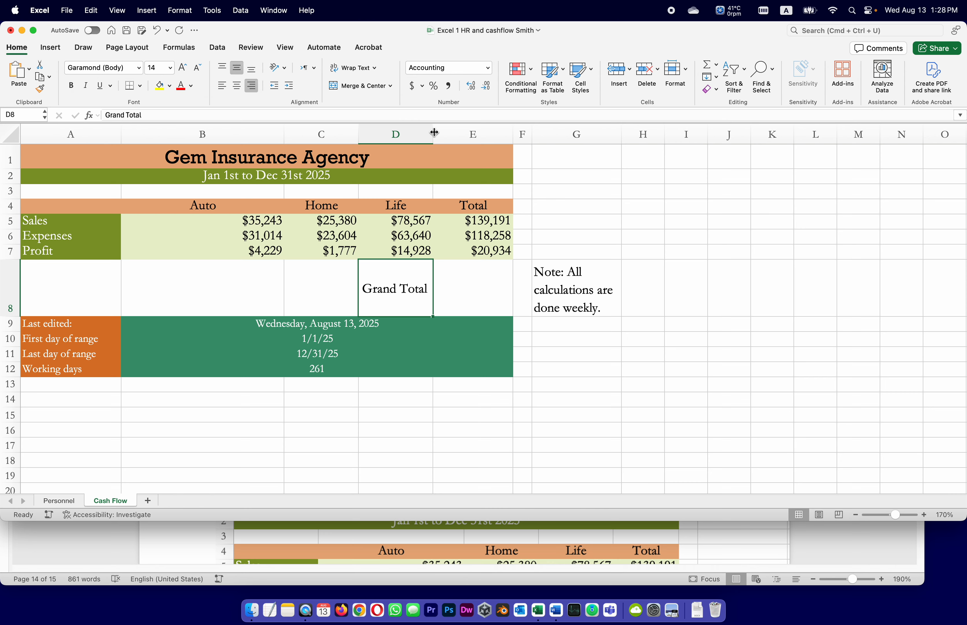
{"action": "left_click_drag", "start_coordinate": [434, 132], "coordinate": [478, 132]}
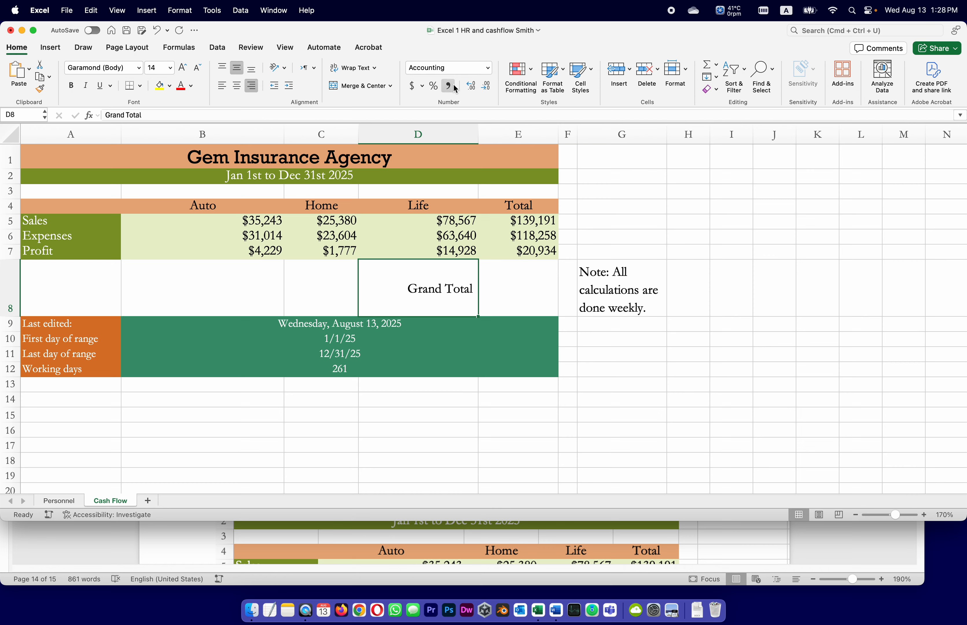
{"action": "left_click_drag", "start_coordinate": [475, 128], "coordinate": [440, 130]}
Switch to the Word instructions and read task 29 on the SUM function for E8
{"action": "left_click", "coordinate": [820, 528]}
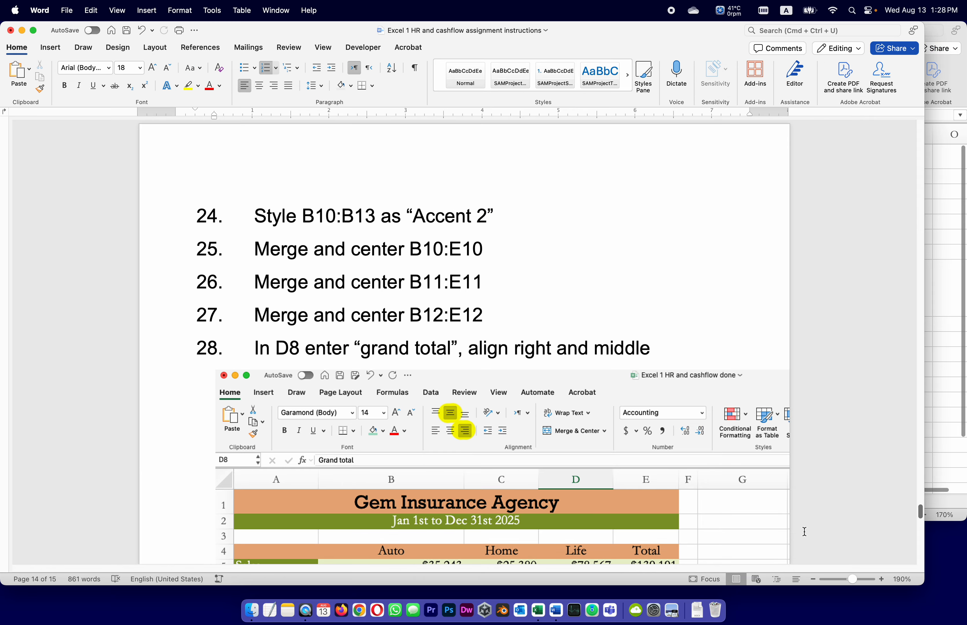
{"action": "scroll", "coordinate": [805, 528], "scroll_direction": "down", "scroll_amount": 2}
{"action": "scroll", "coordinate": [804, 529], "scroll_direction": "down", "scroll_amount": 10}
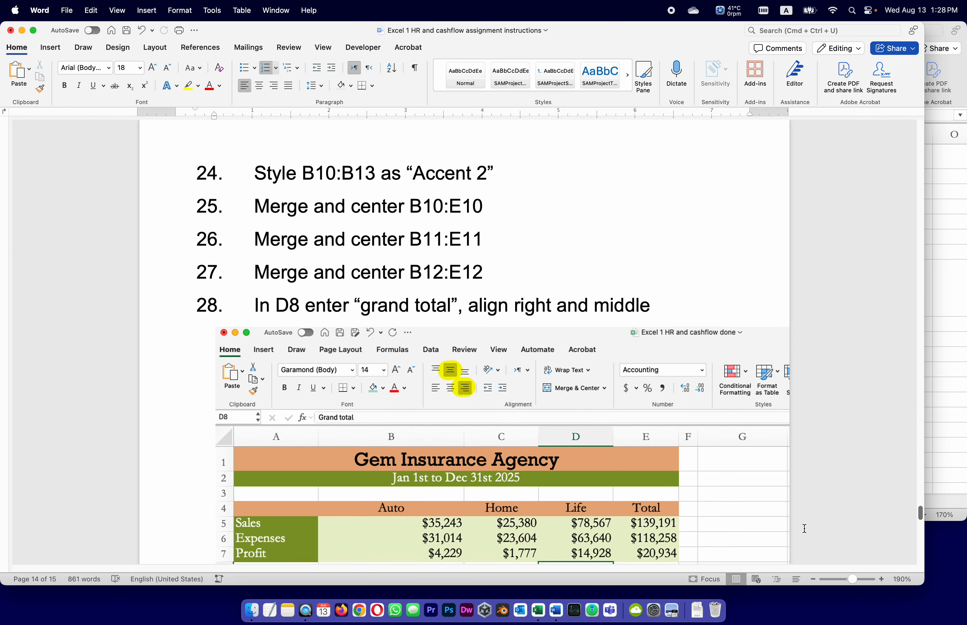
{"action": "scroll", "coordinate": [805, 528], "scroll_direction": "down", "scroll_amount": 4}
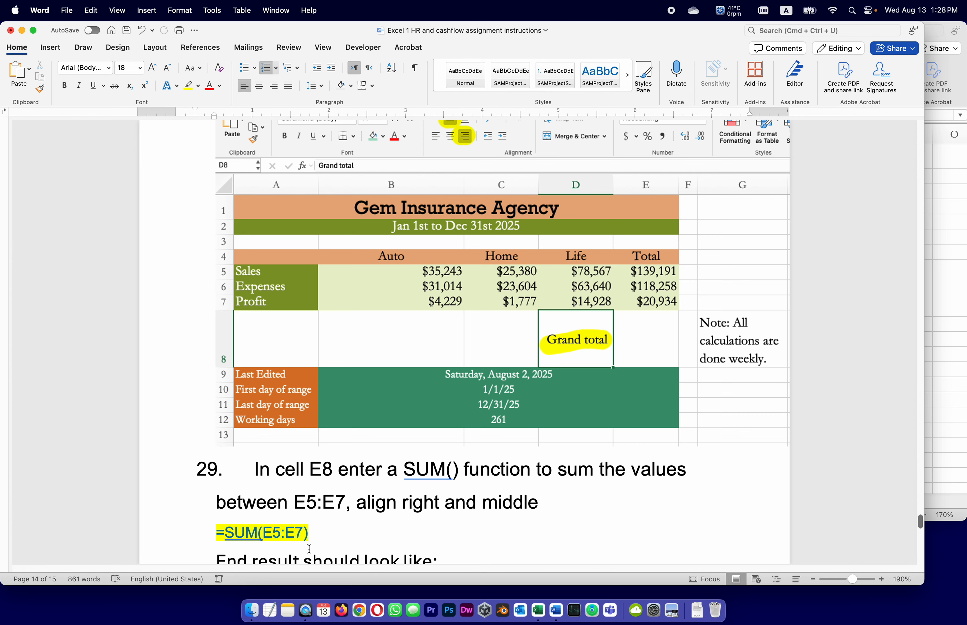
{"action": "left_click_drag", "start_coordinate": [266, 545], "coordinate": [260, 541]}
Switch to Excel and enter the formula =SUM(E5:E7) in cell E8
{"action": "key", "text": "super+Tab"}
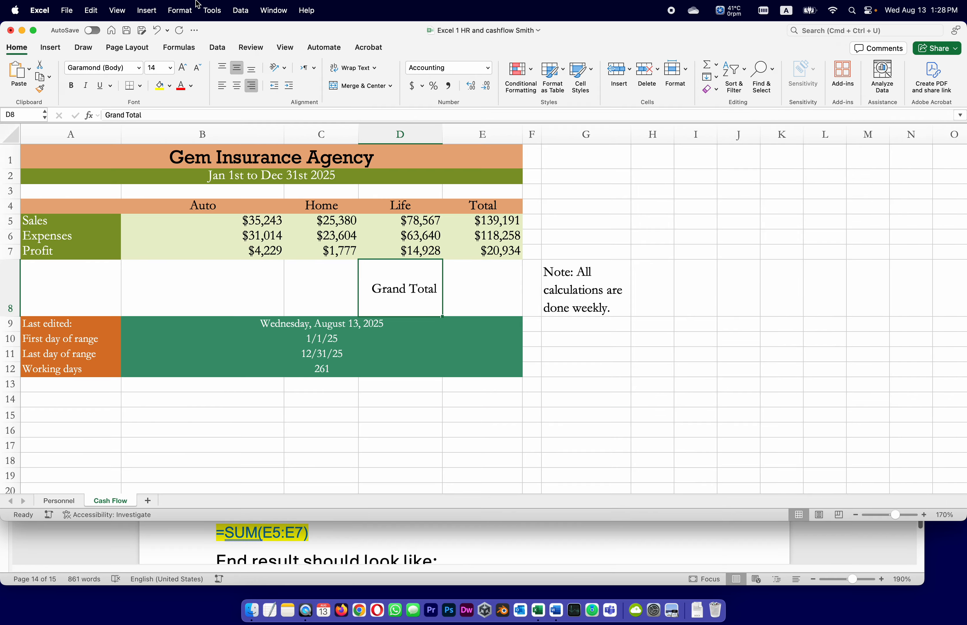
{"action": "left_click", "coordinate": [464, 286]}
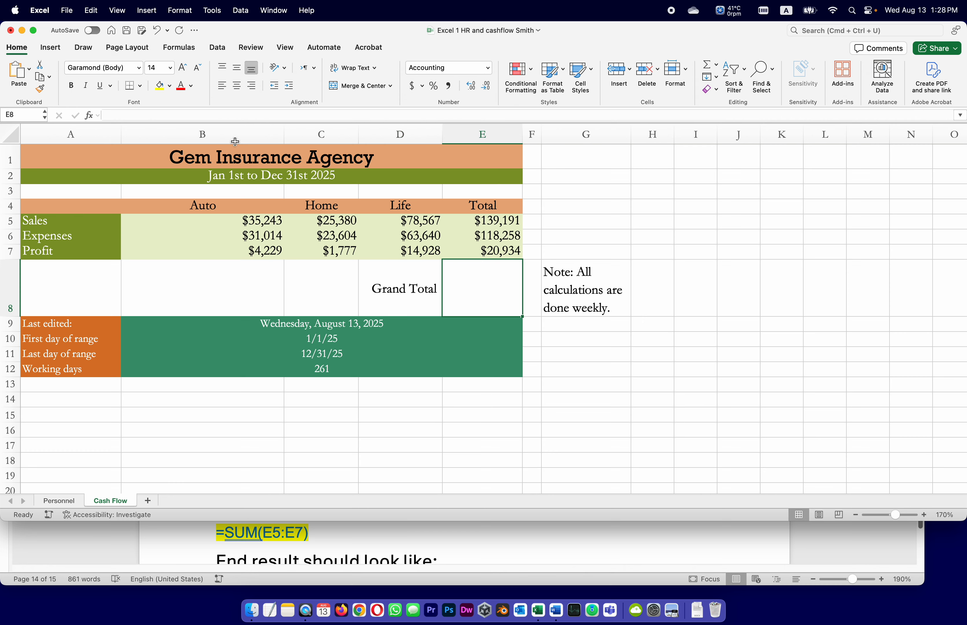
{"action": "left_click", "coordinate": [124, 117]}
{"action": "type", "text": "="}
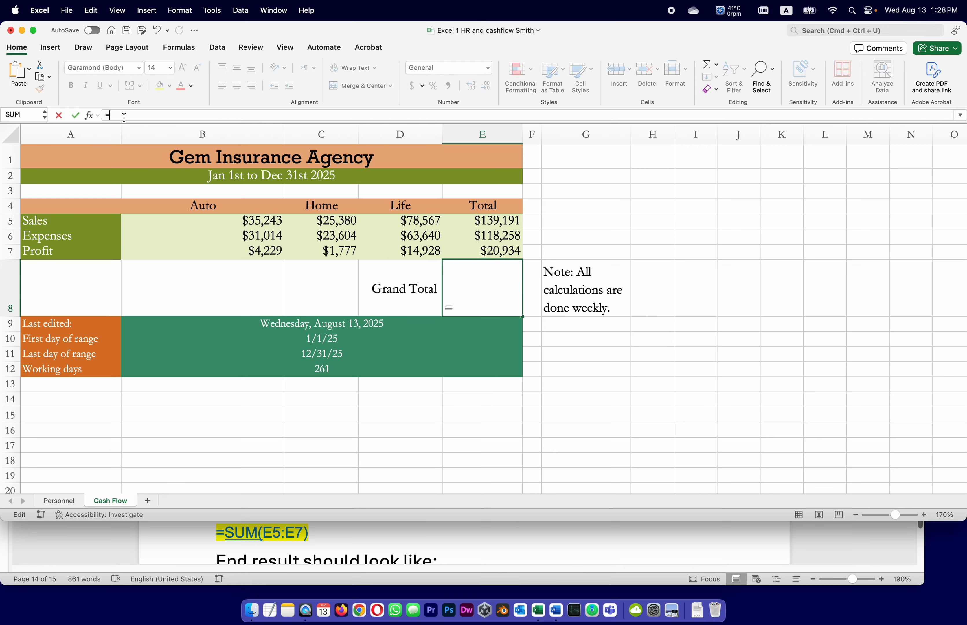
{"action": "type", "text": "SUM("}
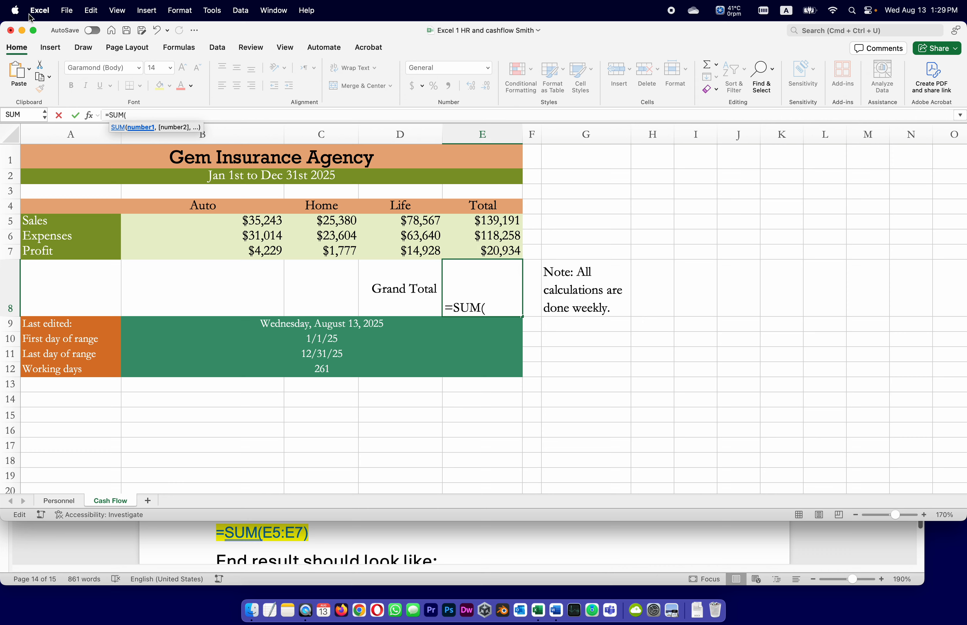
{"action": "type", "text": "E5"}
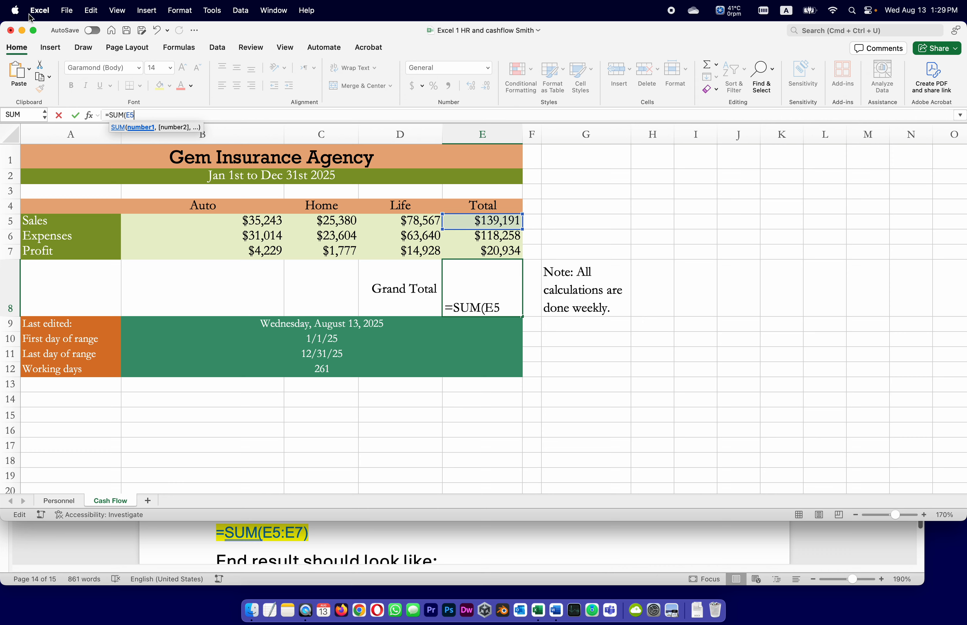
{"action": "type", "text": ":E7"}
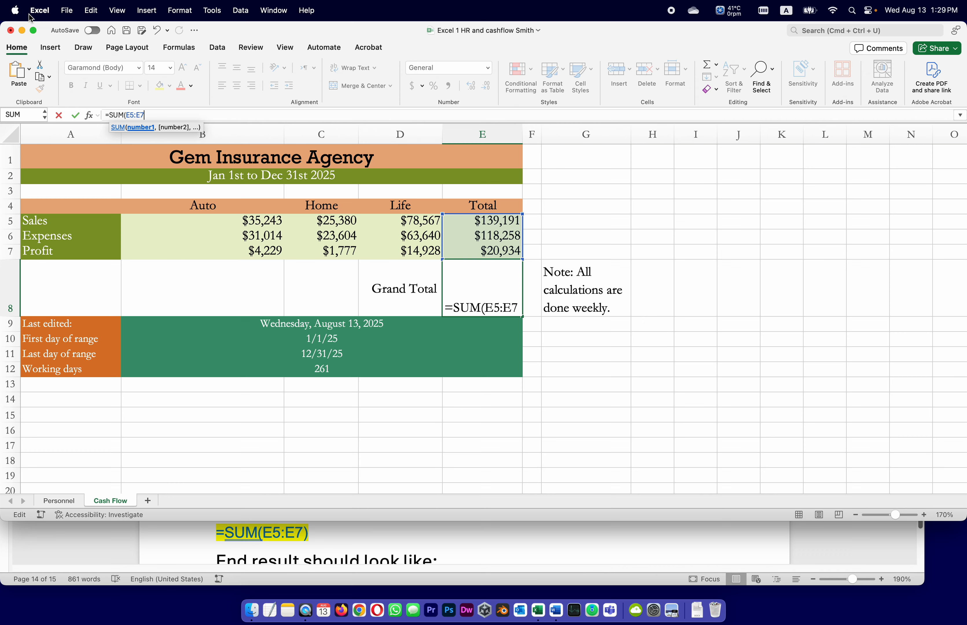
{"action": "key", "text": "Return"}
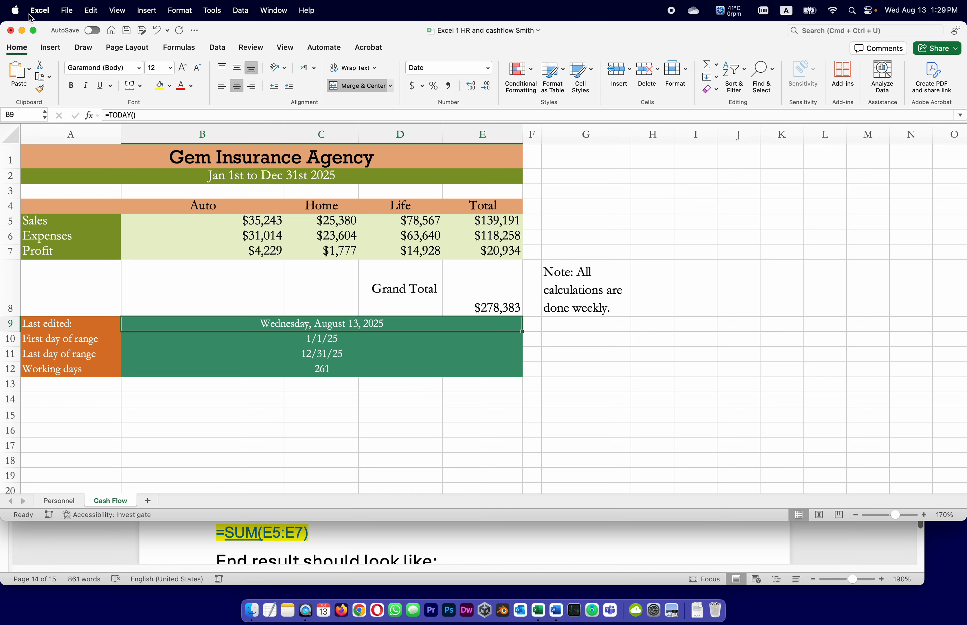
Check task 29 and its end-result picture in Word, and middle-align E8 in Excel
{"action": "left_click", "coordinate": [495, 287]}
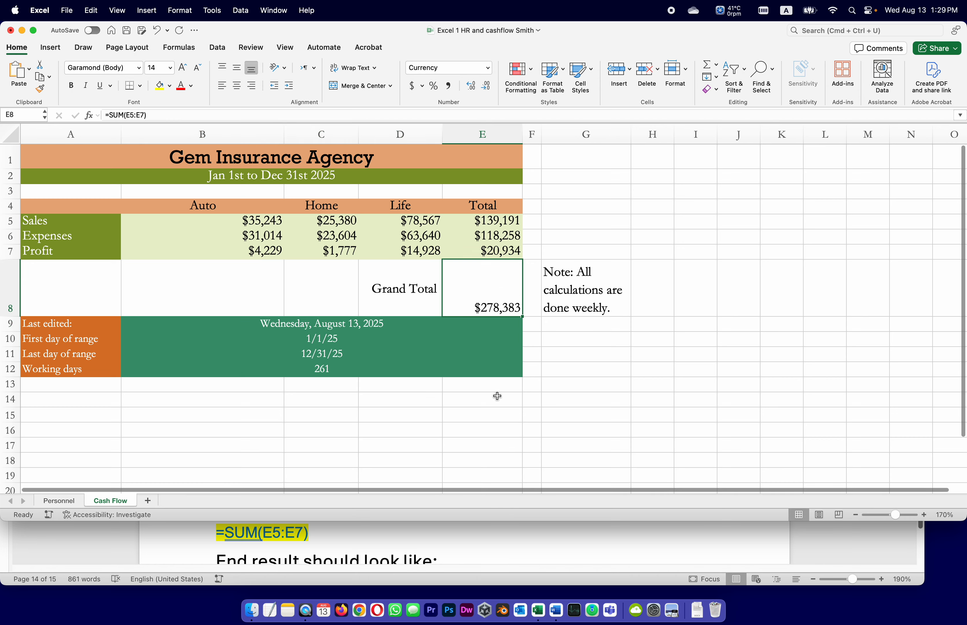
{"action": "left_click", "coordinate": [560, 557]}
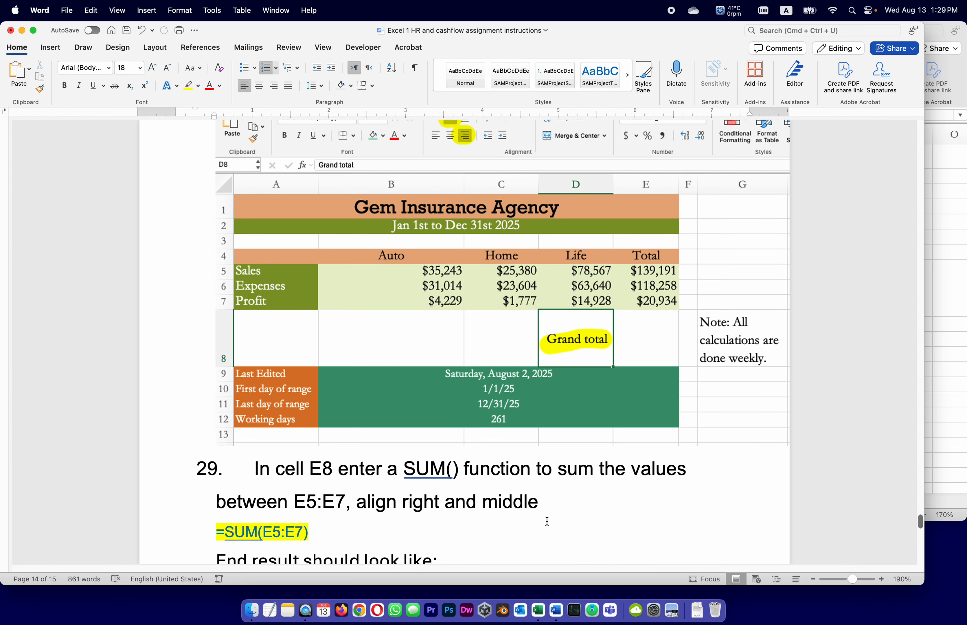
{"action": "scroll", "coordinate": [547, 521], "scroll_direction": "down", "scroll_amount": 10}
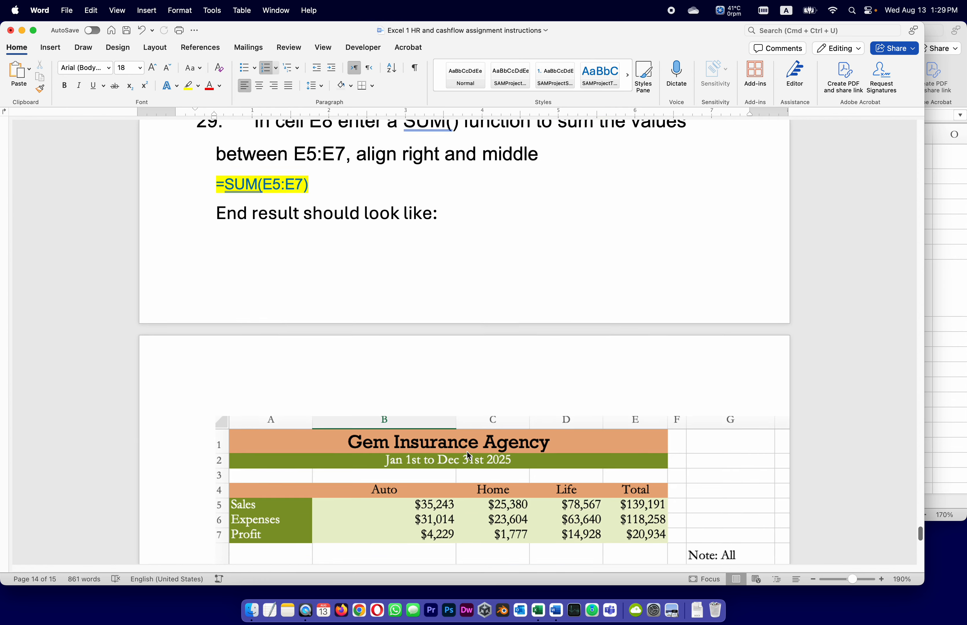
{"action": "scroll", "coordinate": [467, 452], "scroll_direction": "down", "scroll_amount": 4}
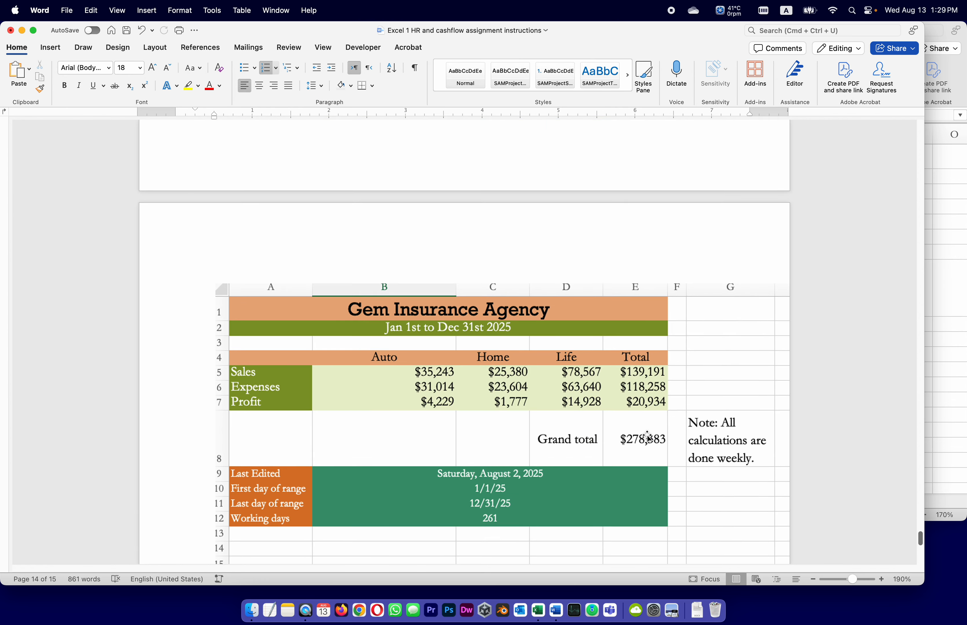
{"action": "left_click", "coordinate": [935, 350]}
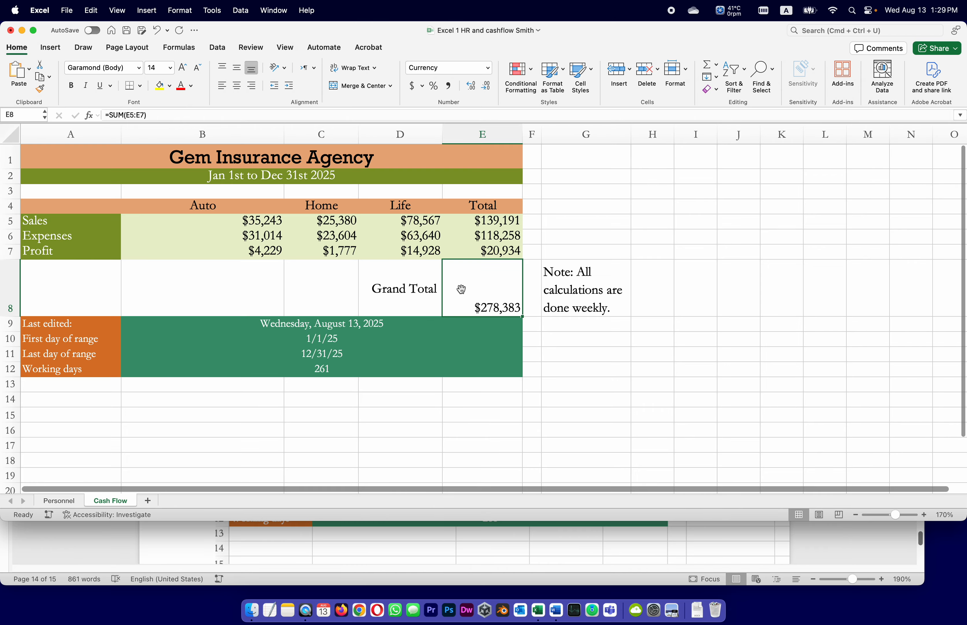
{"action": "left_click", "coordinate": [238, 69]}
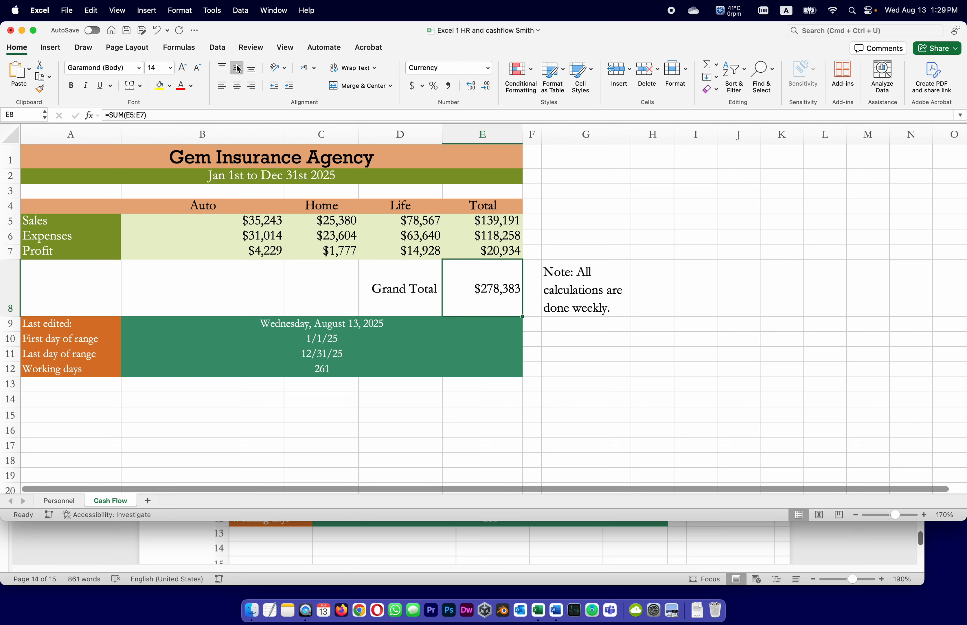
Recheck task 29's alignment in Word, right-align E8 in Excel and save the workbook
{"action": "left_click", "coordinate": [847, 533]}
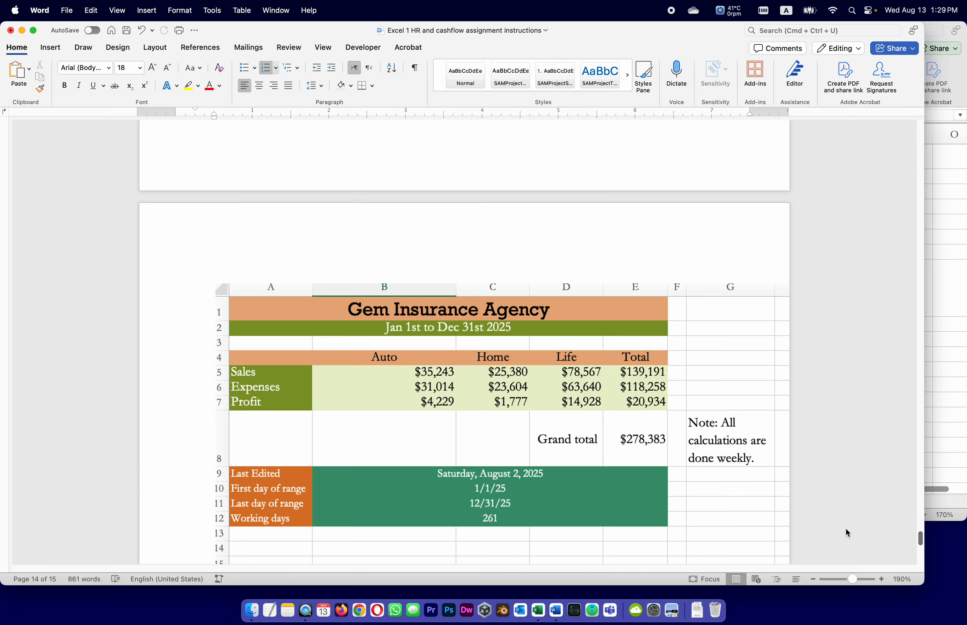
{"action": "scroll", "coordinate": [713, 429], "scroll_direction": "up", "scroll_amount": 5}
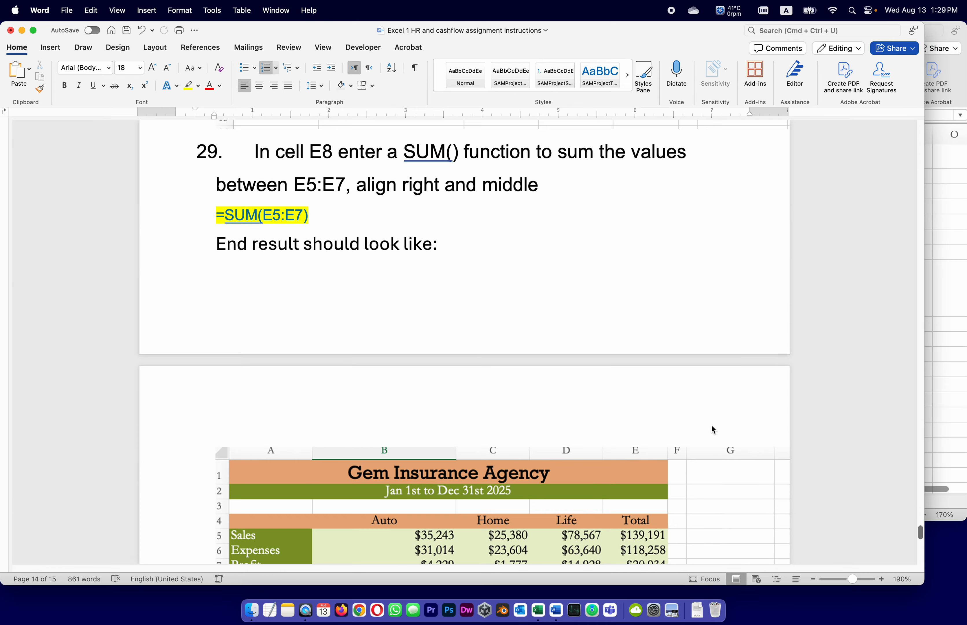
{"action": "left_click", "coordinate": [937, 501]}
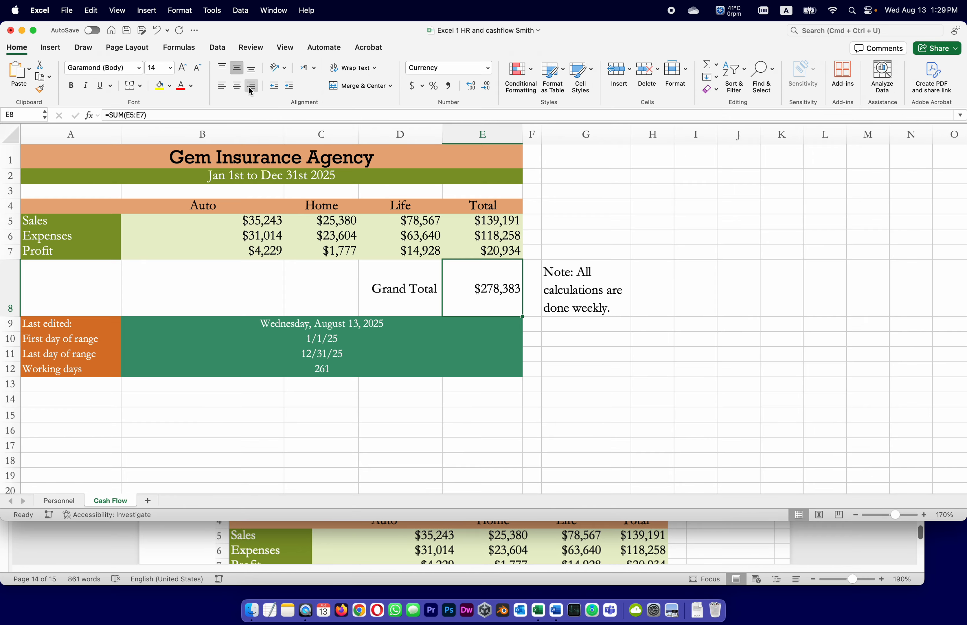
{"action": "left_click", "coordinate": [127, 30]}
Review the end-result picture and the rest of the Word instructions, and return to the Cash Flow sheet in Excel
{"action": "left_click", "coordinate": [679, 551]}
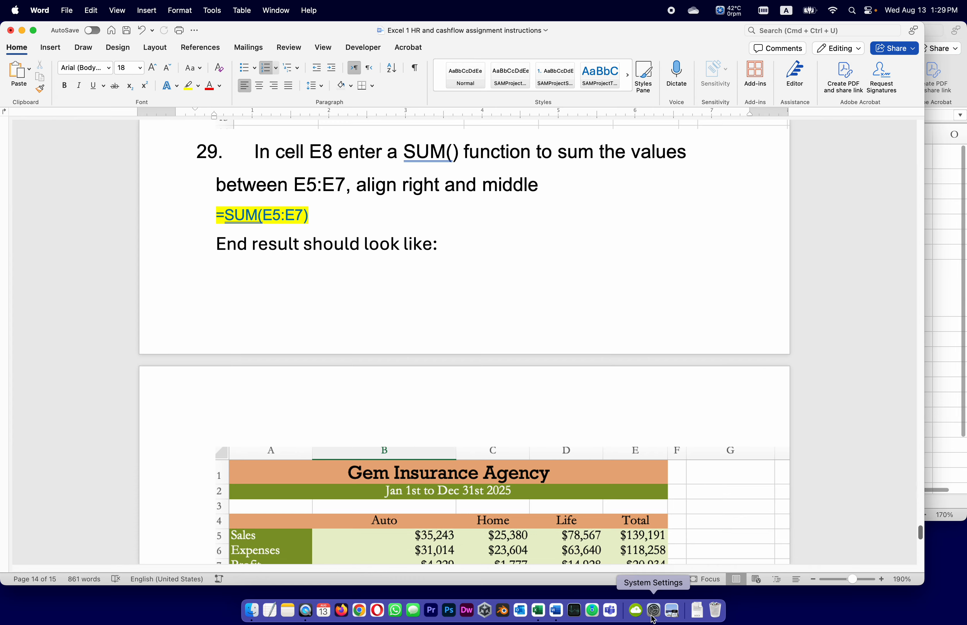
{"action": "scroll", "coordinate": [281, 263], "scroll_direction": "down", "scroll_amount": 3}
{"action": "scroll", "coordinate": [280, 262], "scroll_direction": "down", "scroll_amount": 5}
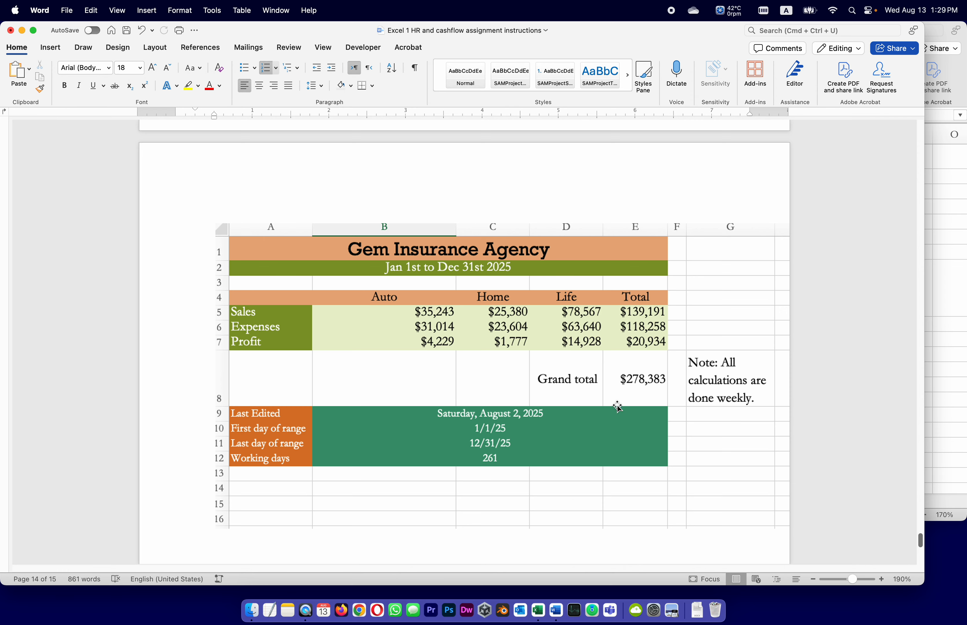
{"action": "scroll", "coordinate": [328, 393], "scroll_direction": "down", "scroll_amount": 8}
{"action": "scroll", "coordinate": [328, 392], "scroll_direction": "down", "scroll_amount": 8}
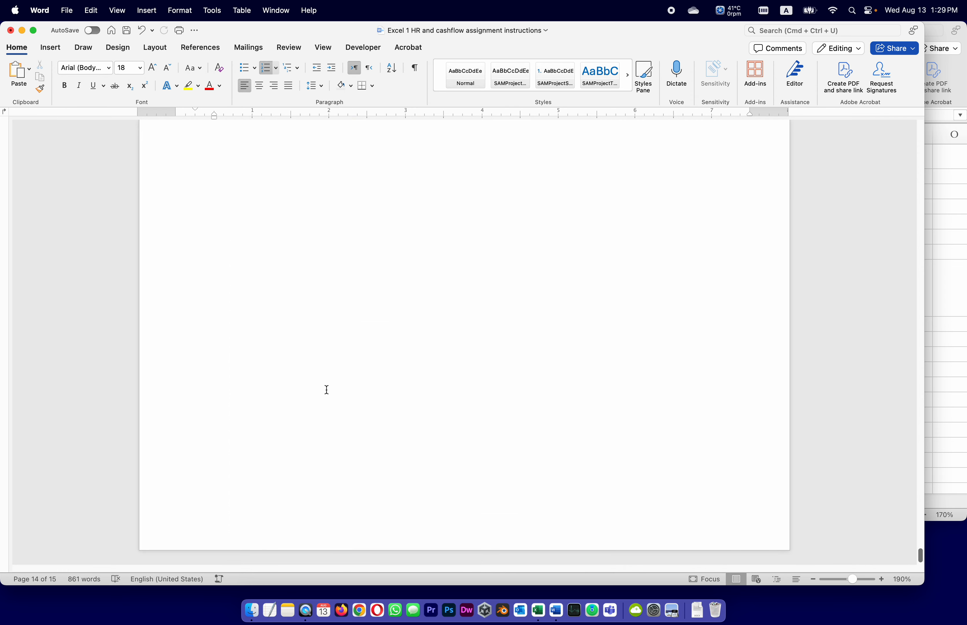
{"action": "left_click", "coordinate": [538, 610]}
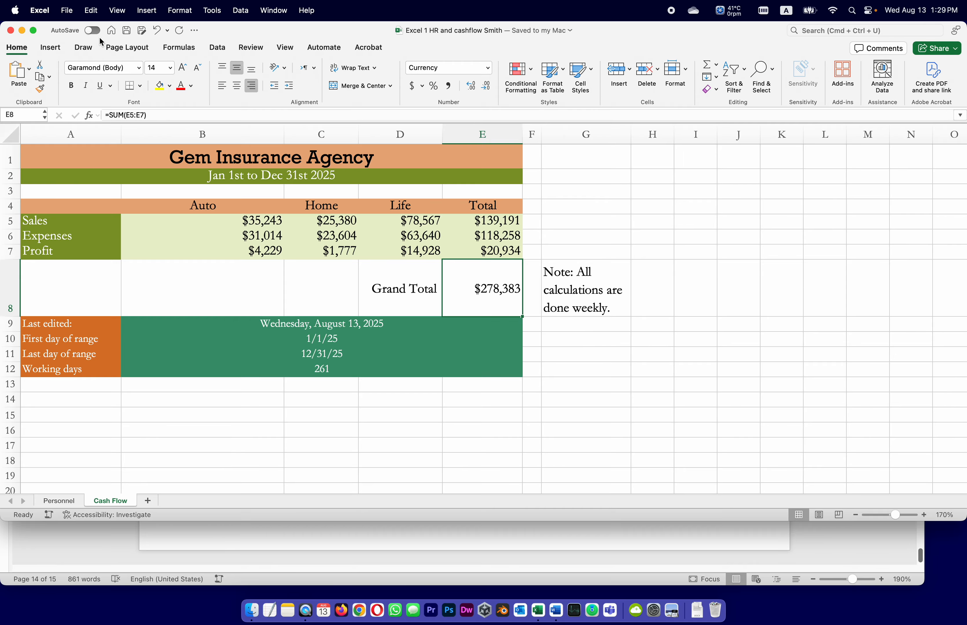
{"action": "left_click", "coordinate": [353, 434]}
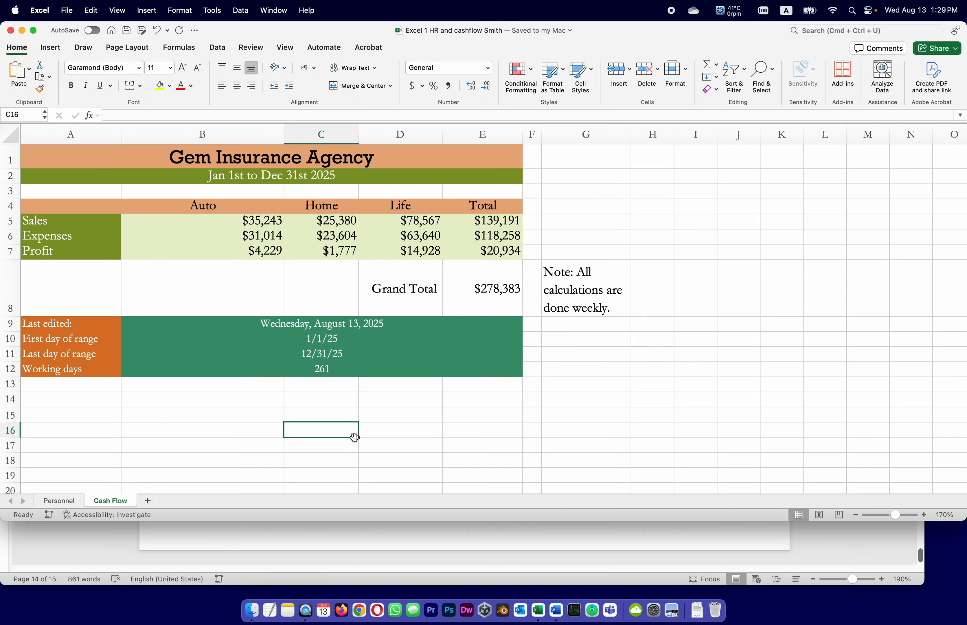